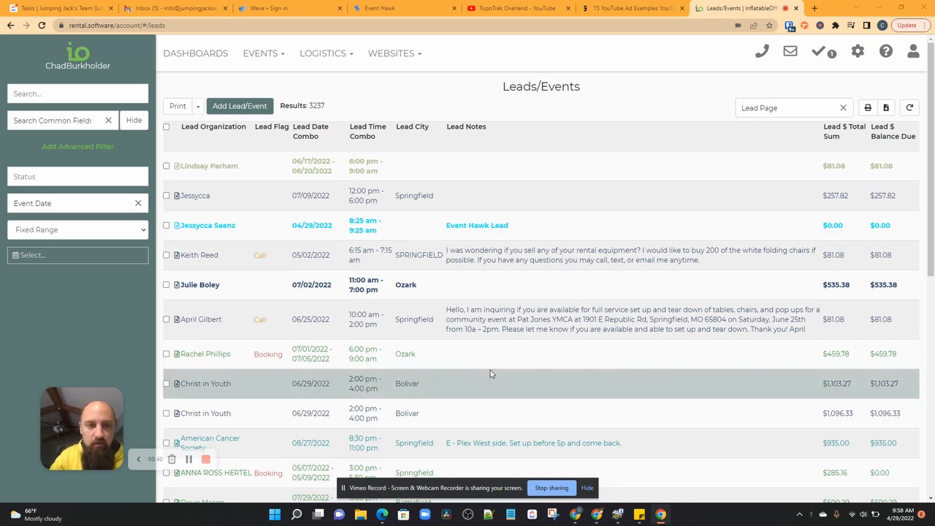
# Step: Open the Item Prices report in the settings and examine its report type and columns, including Rentals Starting Price
pyautogui.click(857, 61)
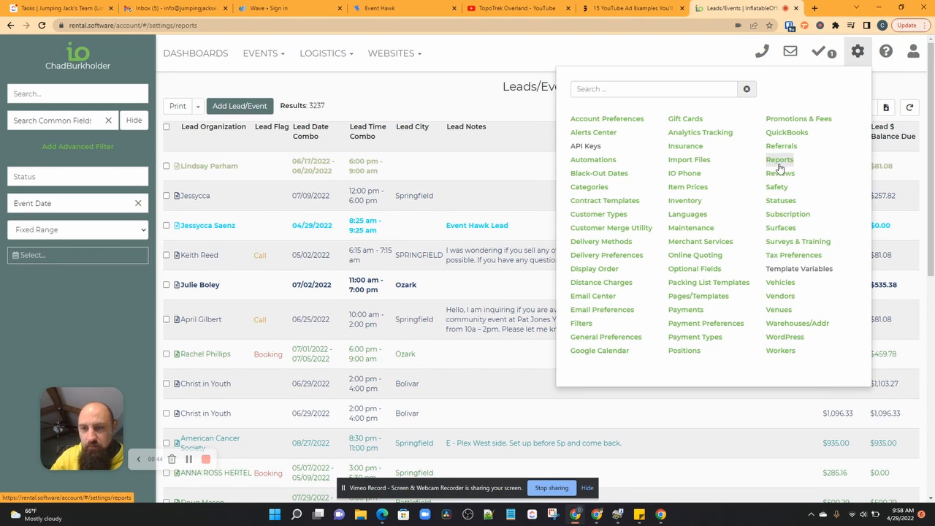
pyautogui.click(779, 159)
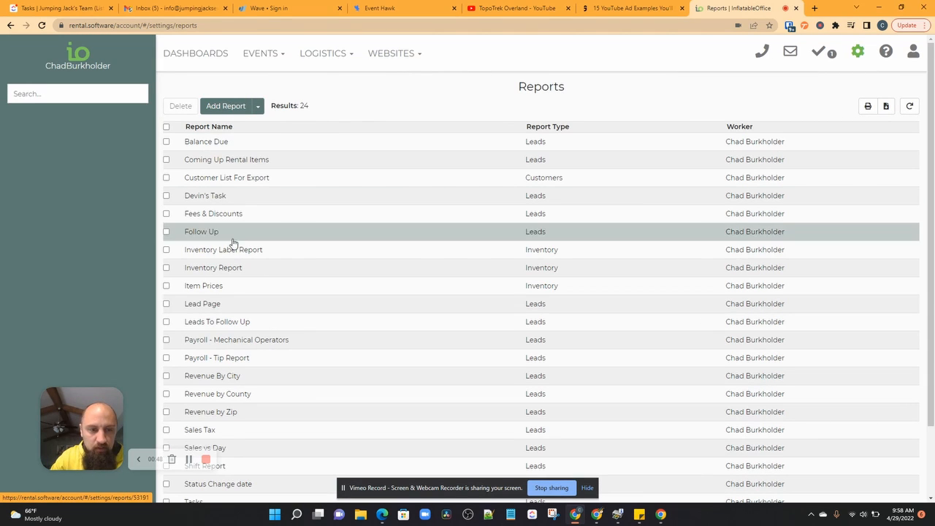
pyautogui.click(216, 292)
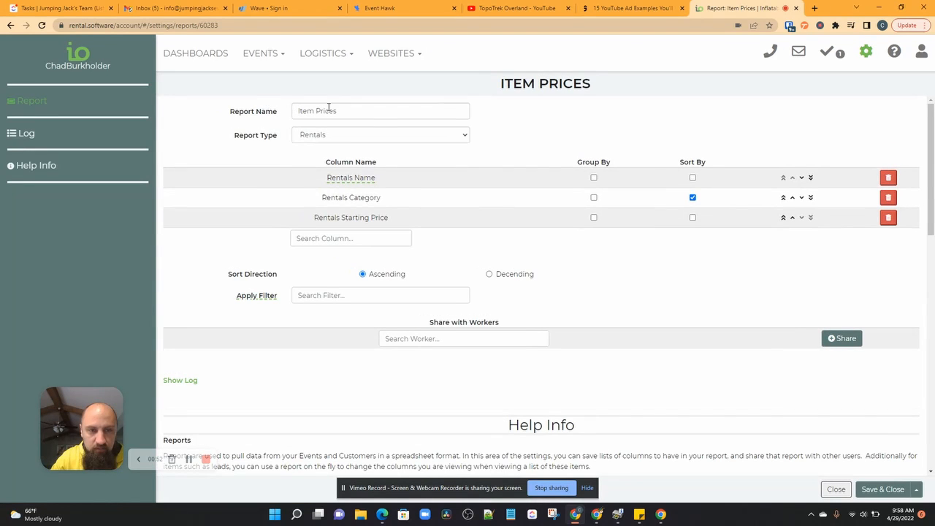
pyautogui.click(325, 139)
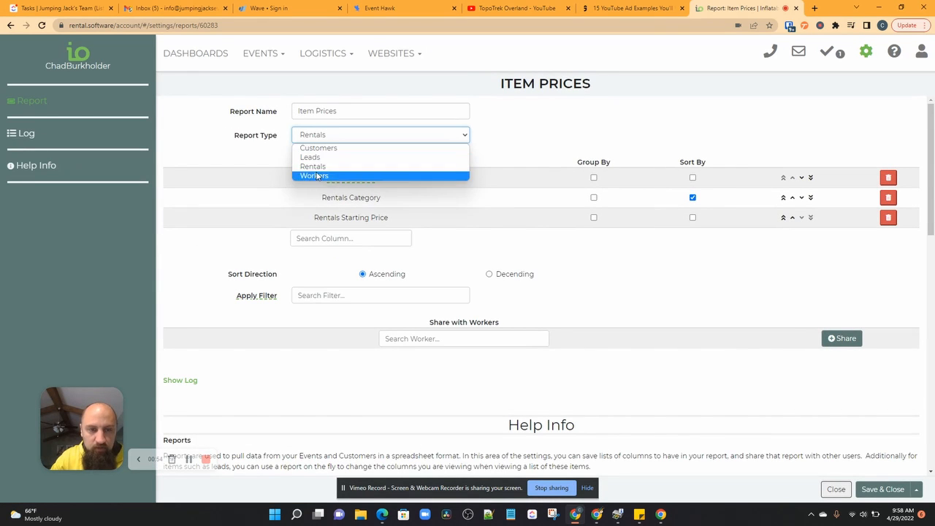
pyautogui.click(461, 257)
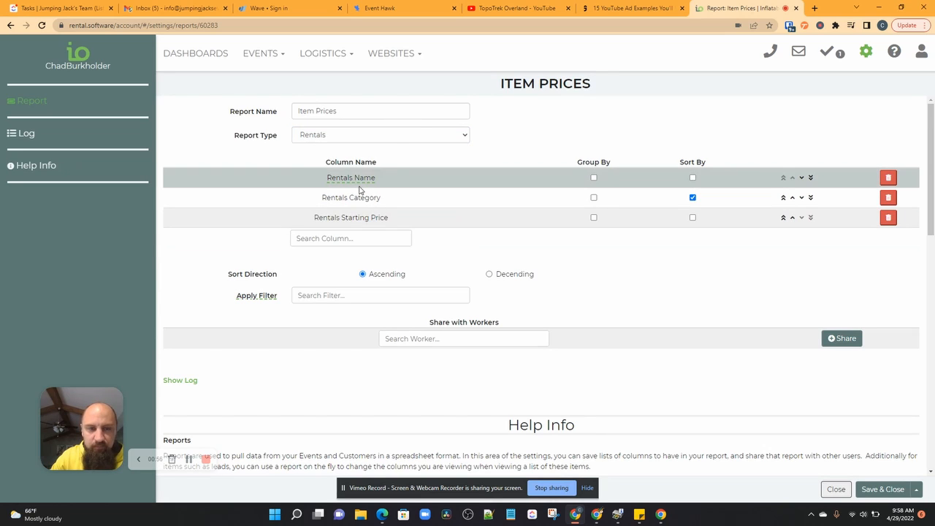
pyautogui.moveTo(328, 178)
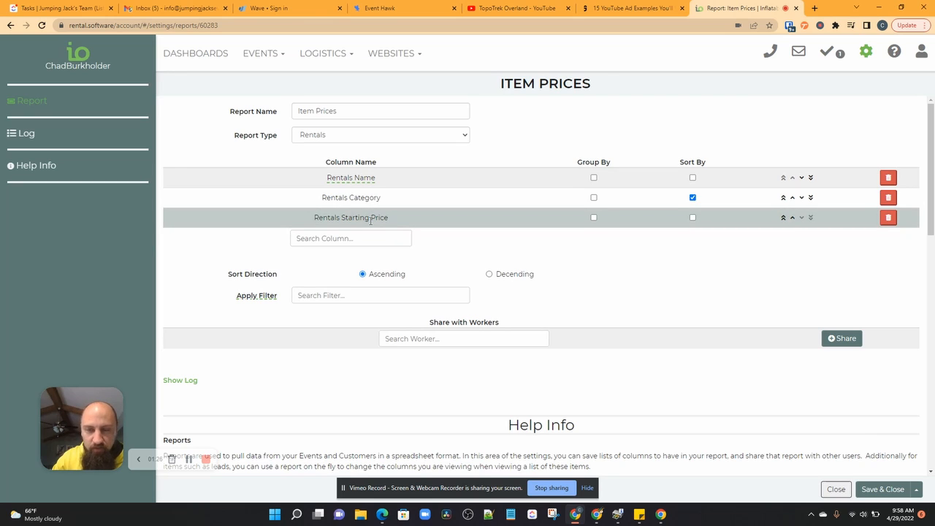
pyautogui.moveTo(316, 217); pyautogui.dragTo(392, 218)
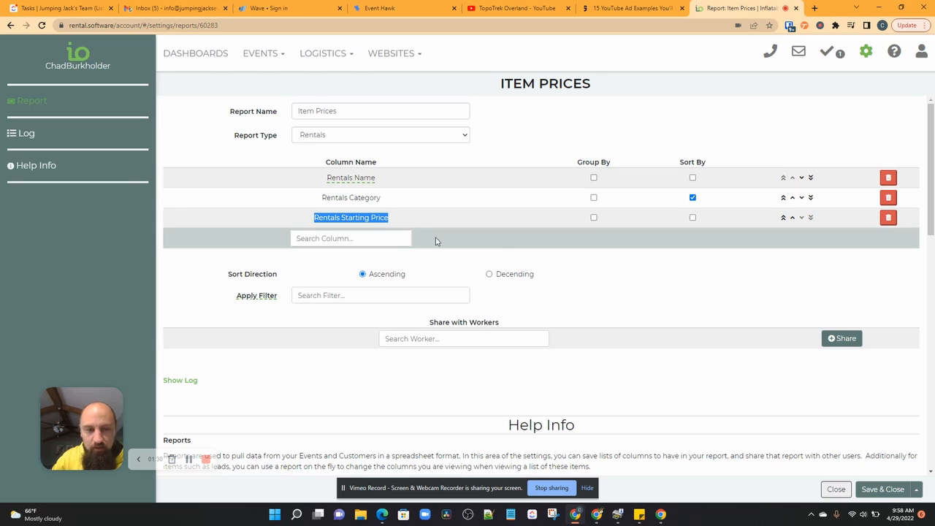
# Step: Display the inventory list with the Item Prices report applied and look through the items' starting prices
pyautogui.click(866, 51)
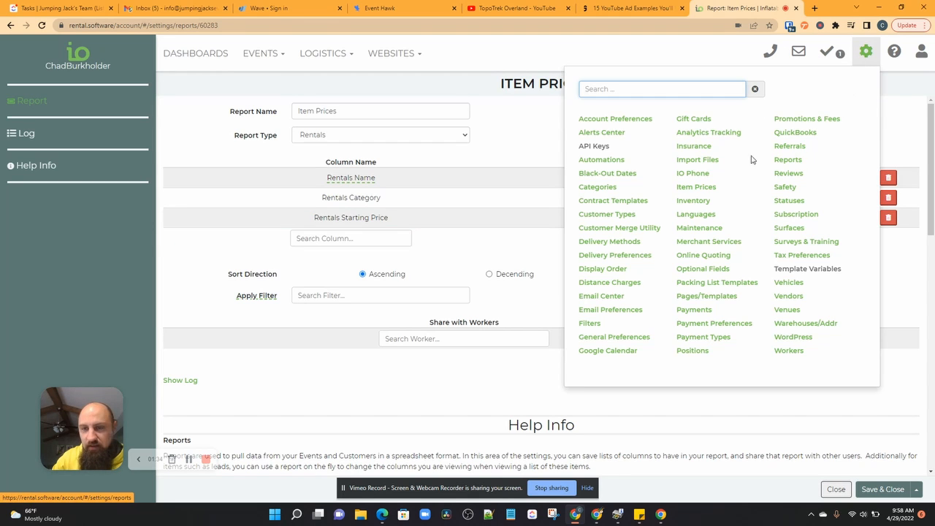
pyautogui.click(693, 201)
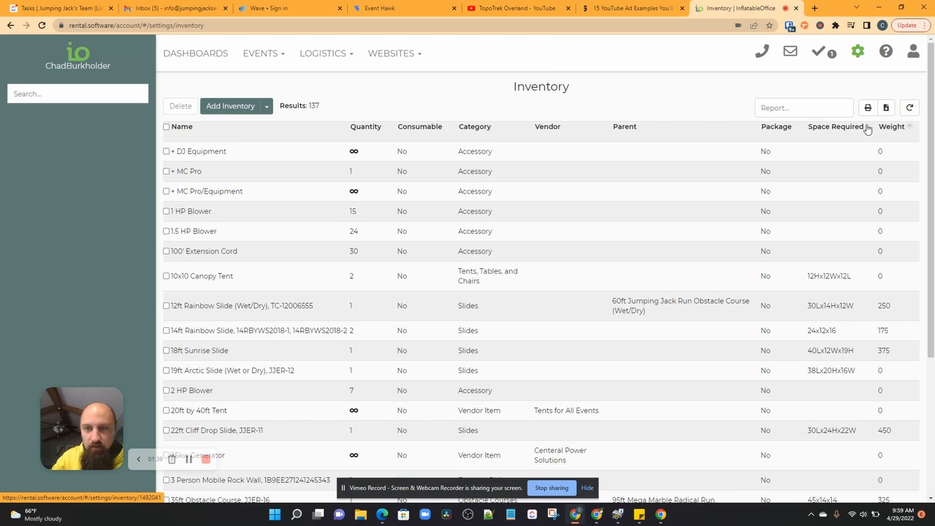
pyautogui.click(782, 111)
pyautogui.click(783, 111)
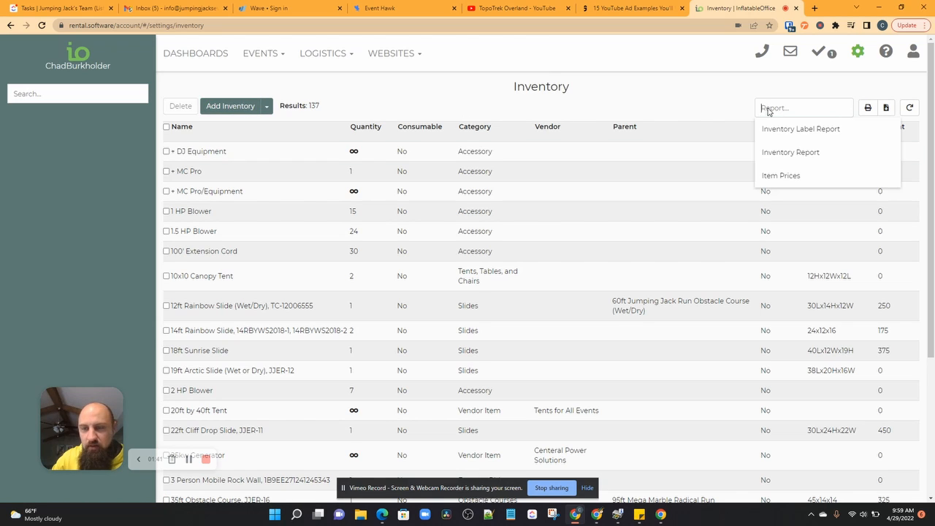
pyautogui.click(784, 180)
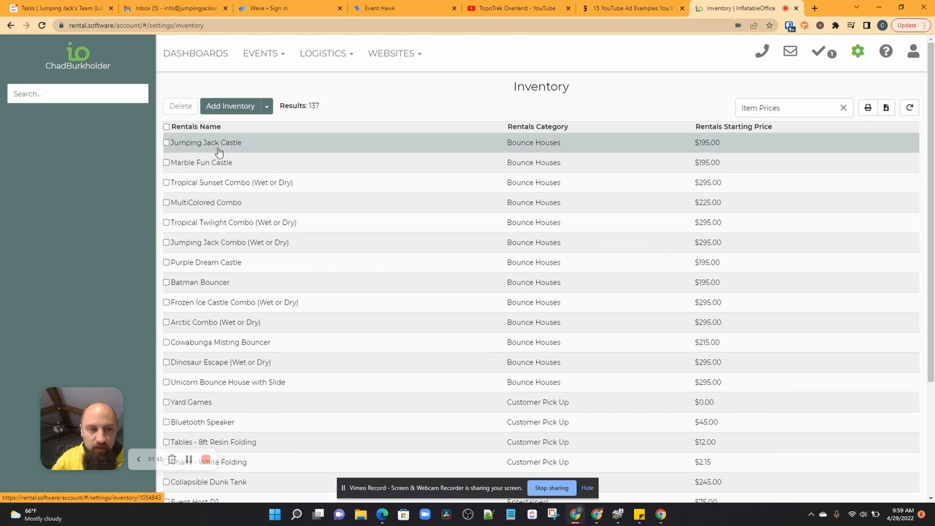
pyautogui.scroll(-1, 234, 344)
pyautogui.scroll(-1, 236, 358)
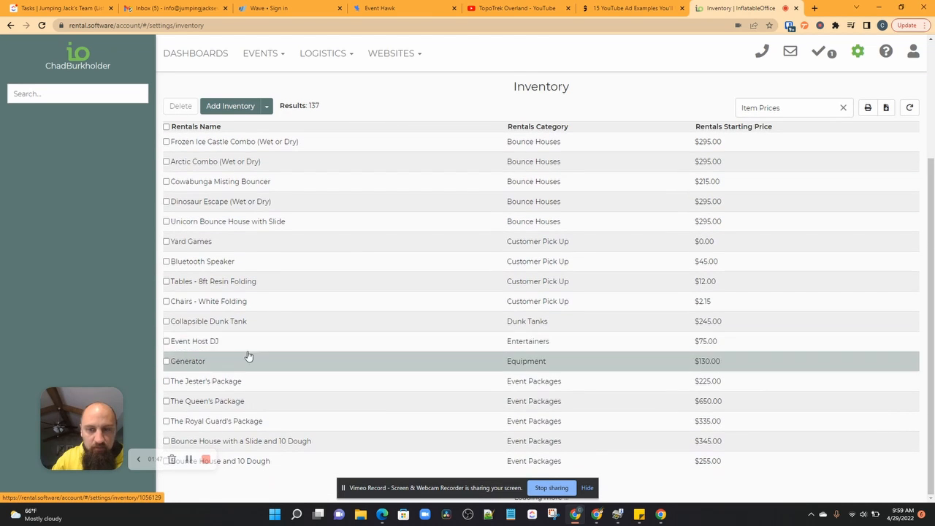
pyautogui.scroll(-3, 562, 219)
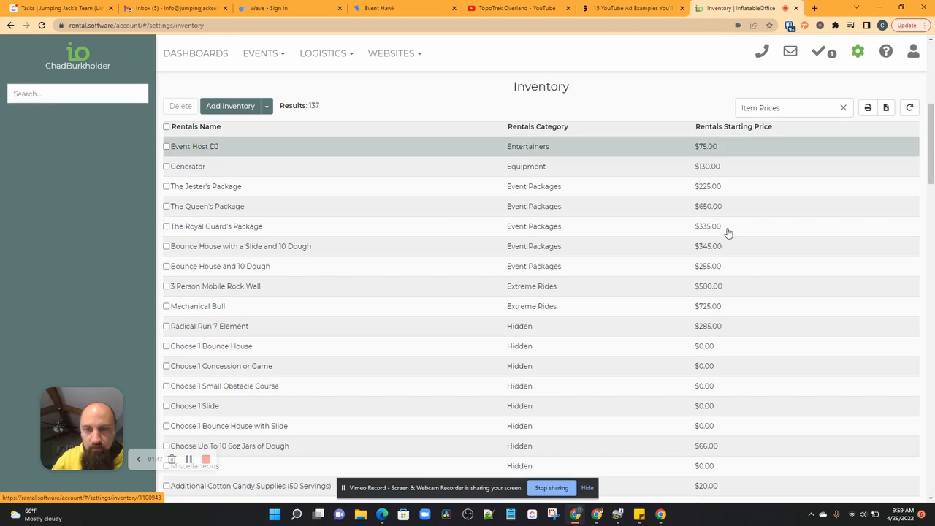
pyautogui.scroll(-4, 726, 236)
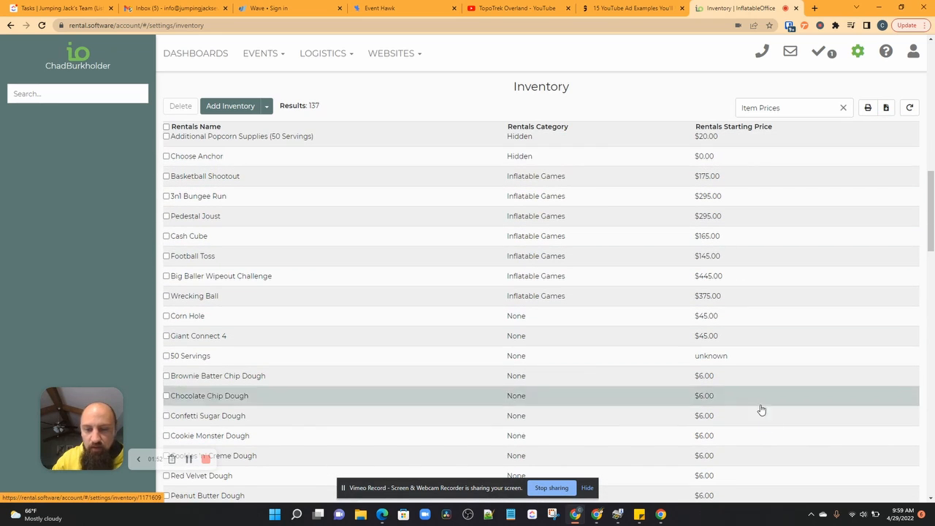
# Step: Switch to the Item Pricing spreadsheet in Google Sheets and delete the row for The Queen's Package
pyautogui.click(597, 520)
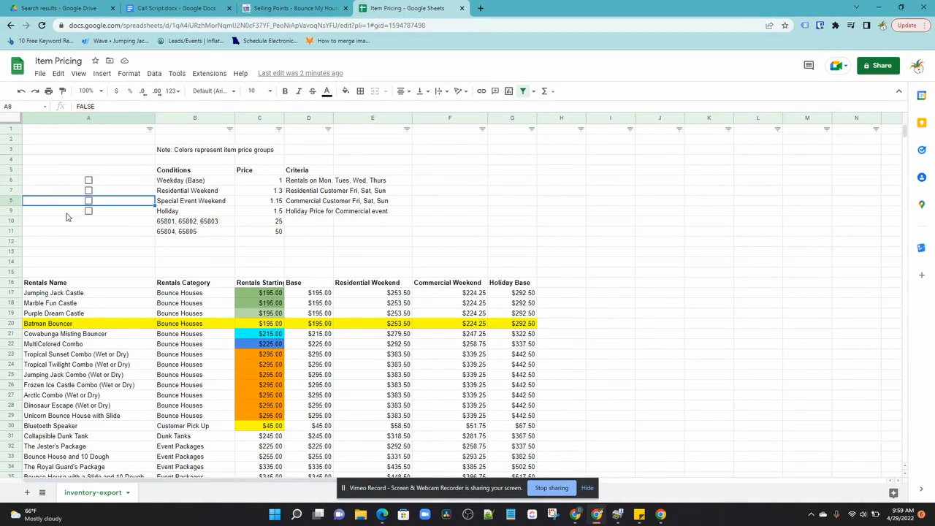
pyautogui.scroll(-3, 178, 258)
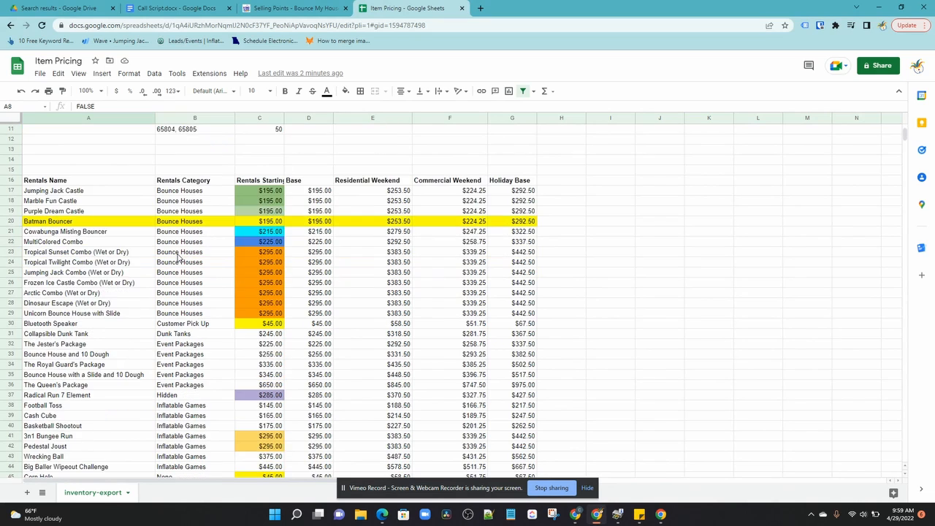
pyautogui.scroll(-1, 178, 257)
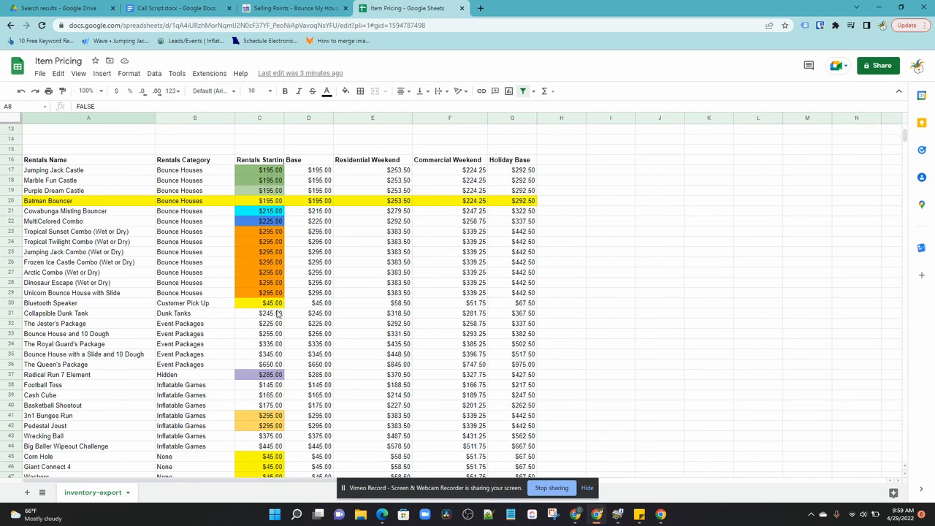
pyautogui.click(12, 364)
pyautogui.rightClick(12, 363)
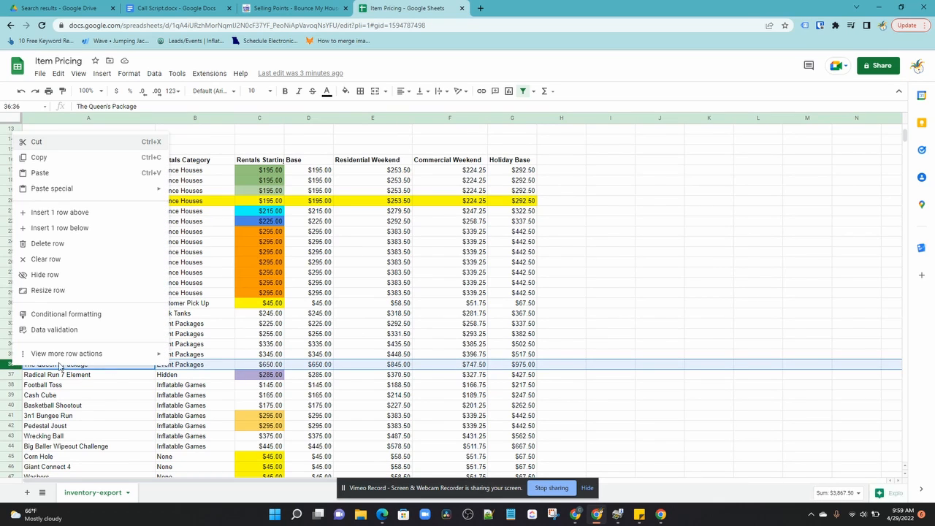
pyautogui.click(46, 247)
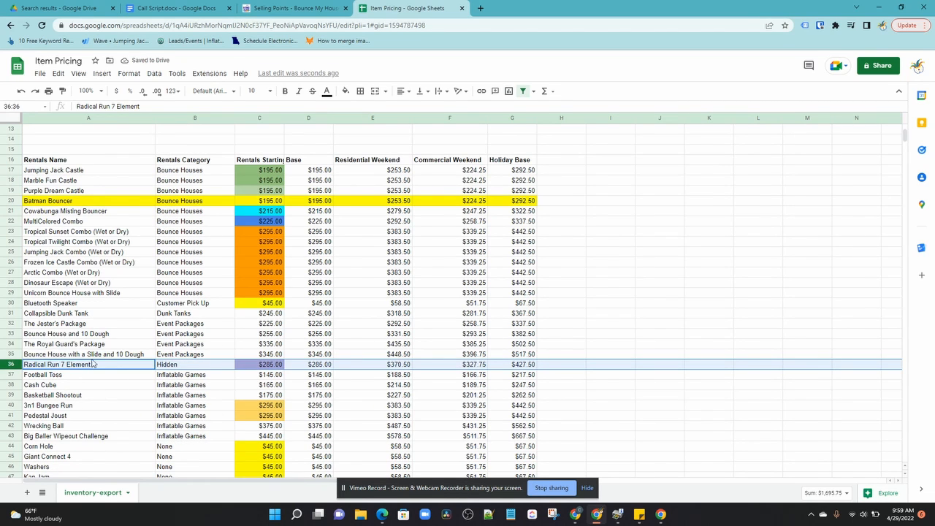
# Step: Delete the Wrecking Ball row from the inflatable games in the pricing list
pyautogui.scroll(-2, 111, 349)
pyautogui.click(13, 374)
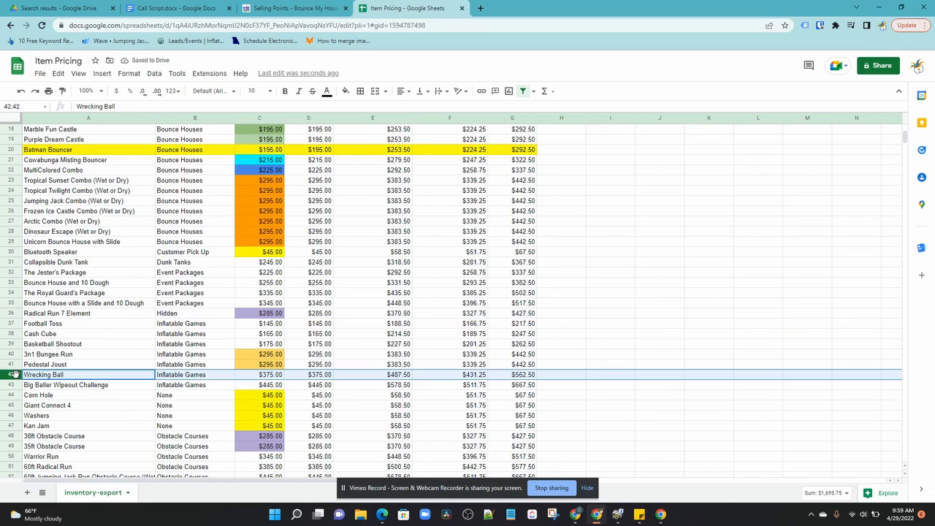
pyautogui.rightClick(13, 374)
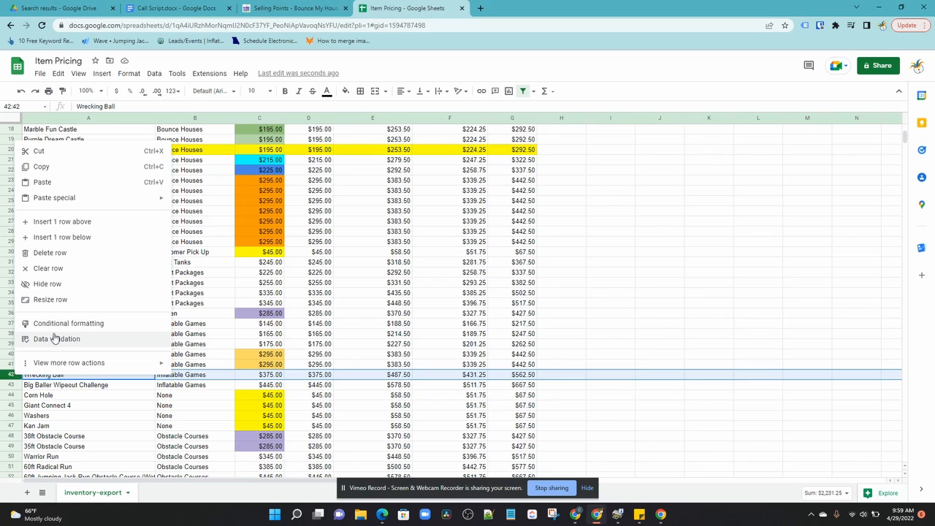
pyautogui.click(51, 252)
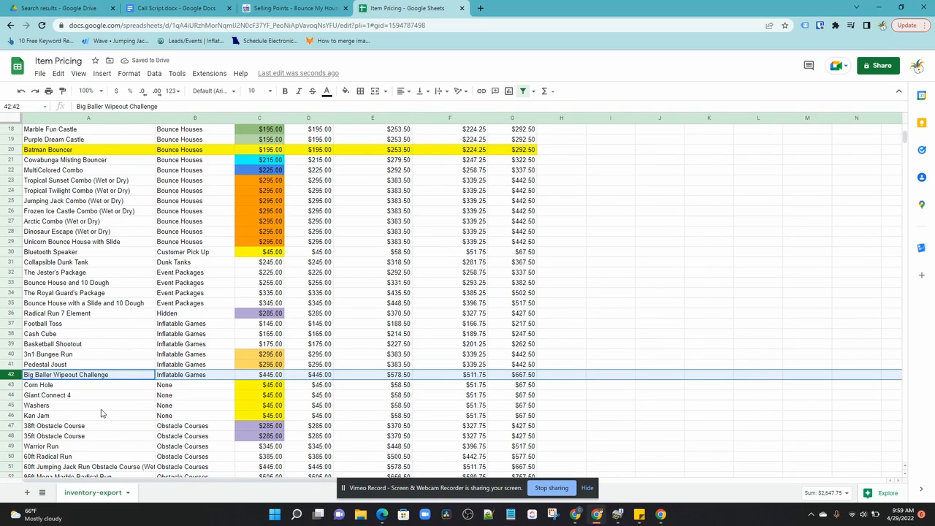
# Step: Fill the starting price cells from Jumping Jack Castle to Batman Bouncer (C17:C20) with the same medium green
pyautogui.scroll(-1, 103, 414)
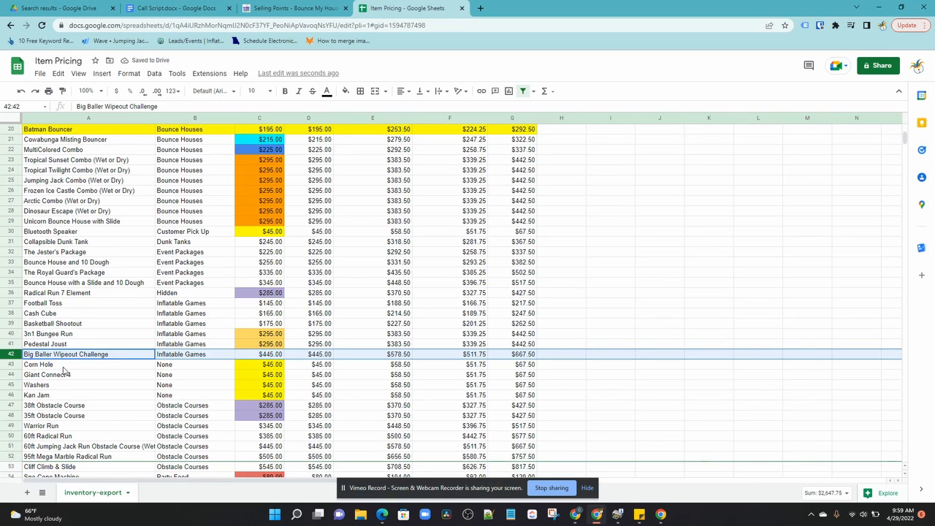
pyautogui.scroll(3, 340, 303)
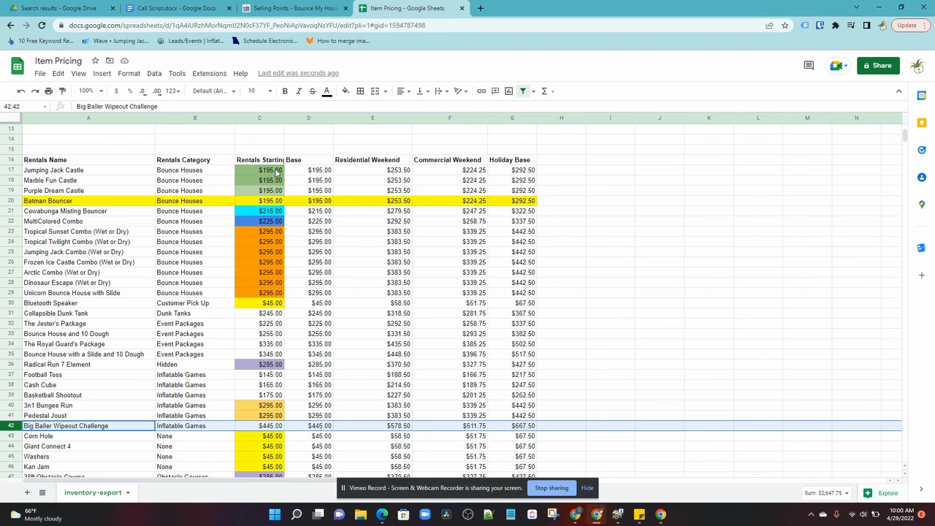
pyautogui.moveTo(277, 174); pyautogui.dragTo(278, 183)
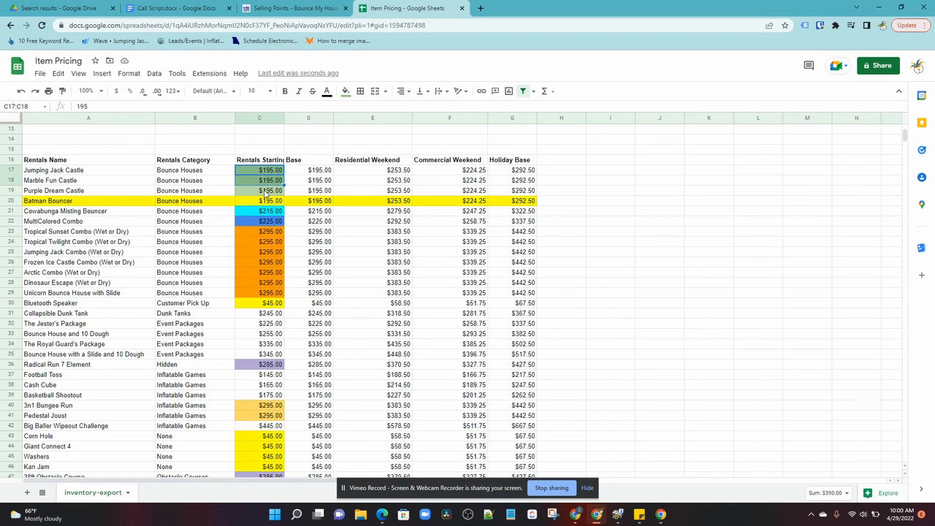
pyautogui.moveTo(272, 200); pyautogui.dragTo(270, 190)
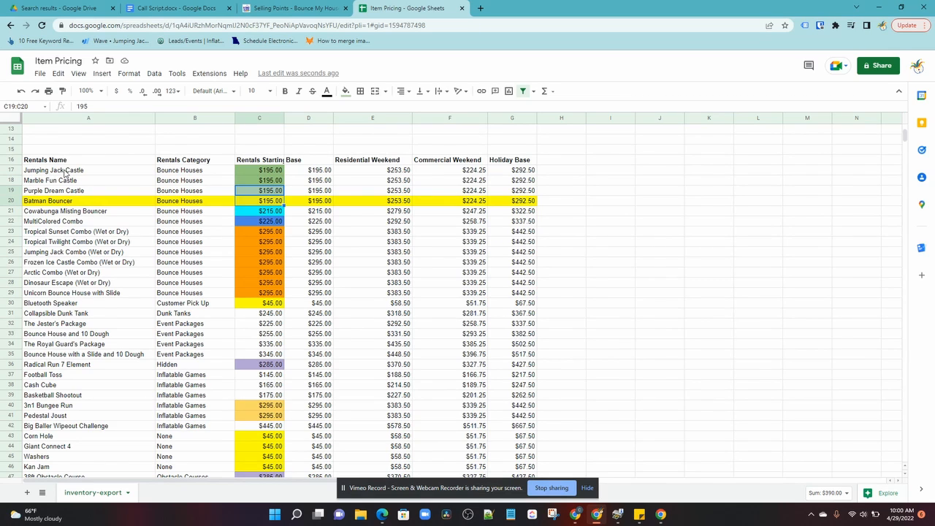
pyautogui.moveTo(73, 175); pyautogui.dragTo(71, 205)
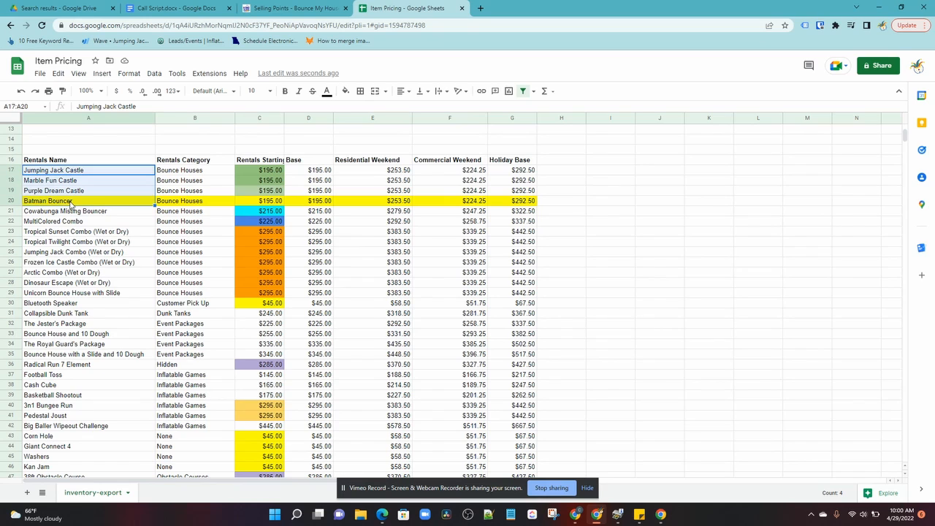
pyautogui.moveTo(269, 172); pyautogui.dragTo(271, 202)
pyautogui.click(346, 92)
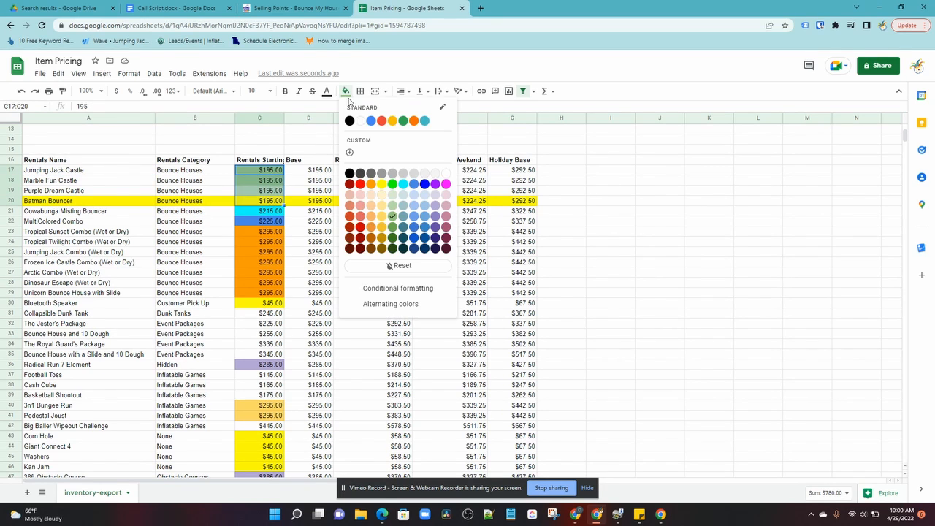
pyautogui.click(392, 217)
pyautogui.click(181, 140)
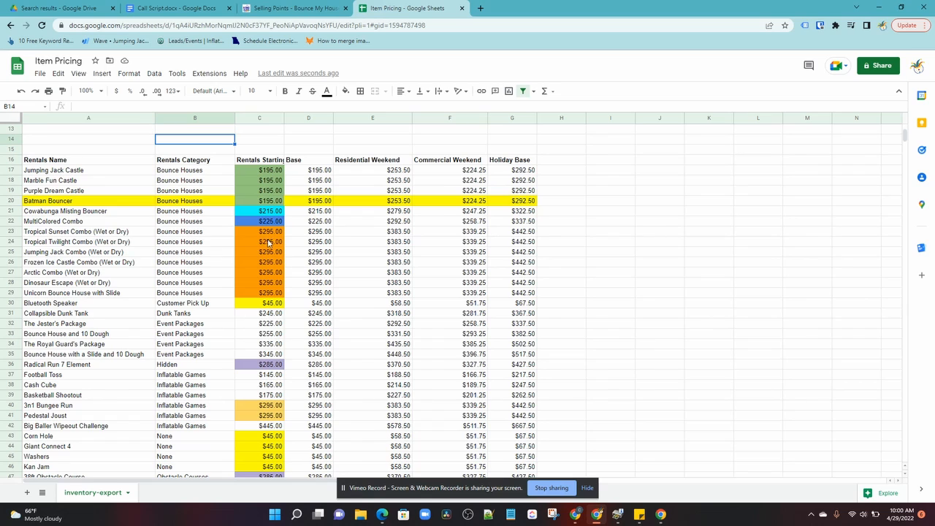
# Step: Examine the colour-coded starting price groups for the wet/dry combos, the Corn Hole to Kan Jam games and the items below
pyautogui.moveTo(267, 238); pyautogui.dragTo(267, 294)
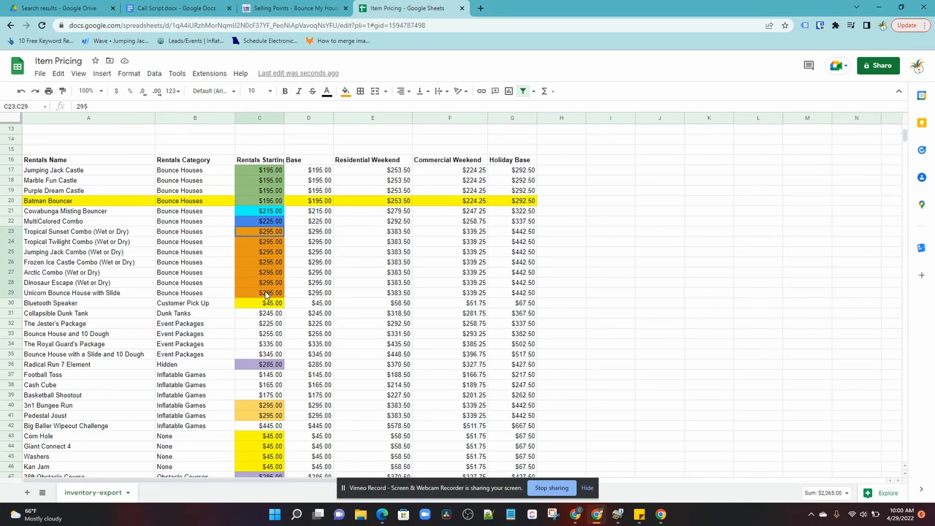
pyautogui.click(97, 294)
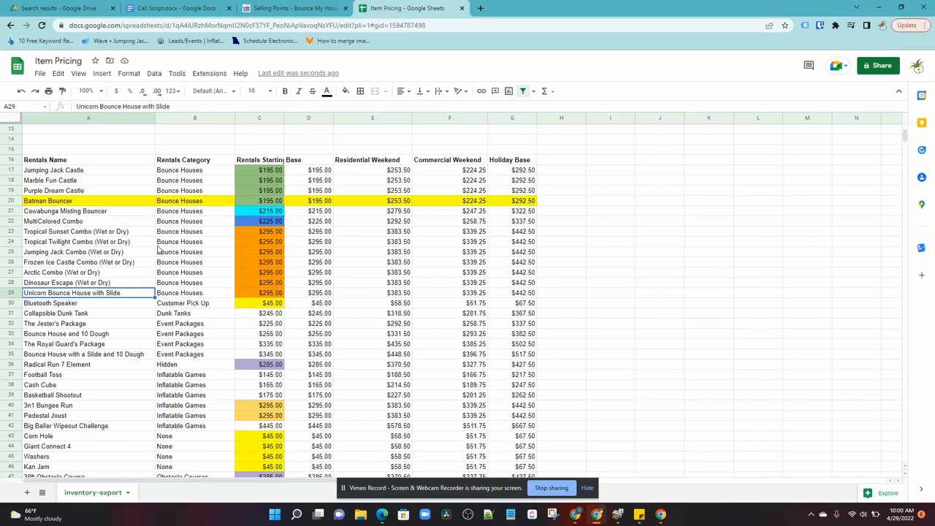
pyautogui.moveTo(262, 296); pyautogui.dragTo(264, 236)
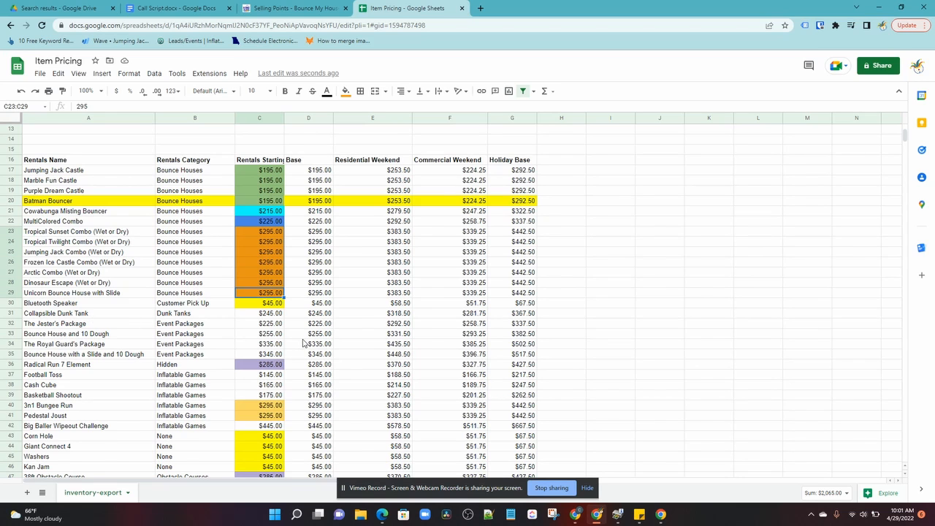
pyautogui.scroll(-1, 304, 342)
pyautogui.scroll(-2, 303, 342)
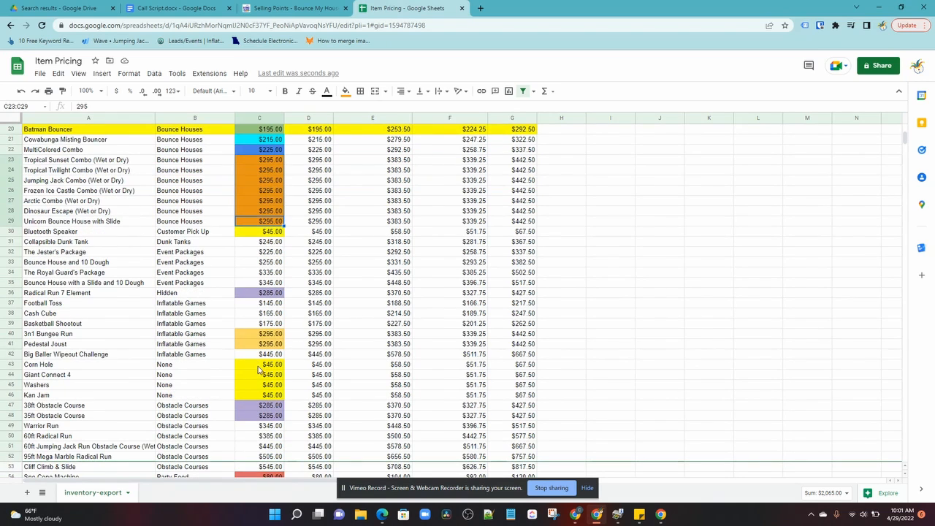
pyautogui.click(260, 366)
pyautogui.moveTo(259, 367); pyautogui.dragTo(260, 397)
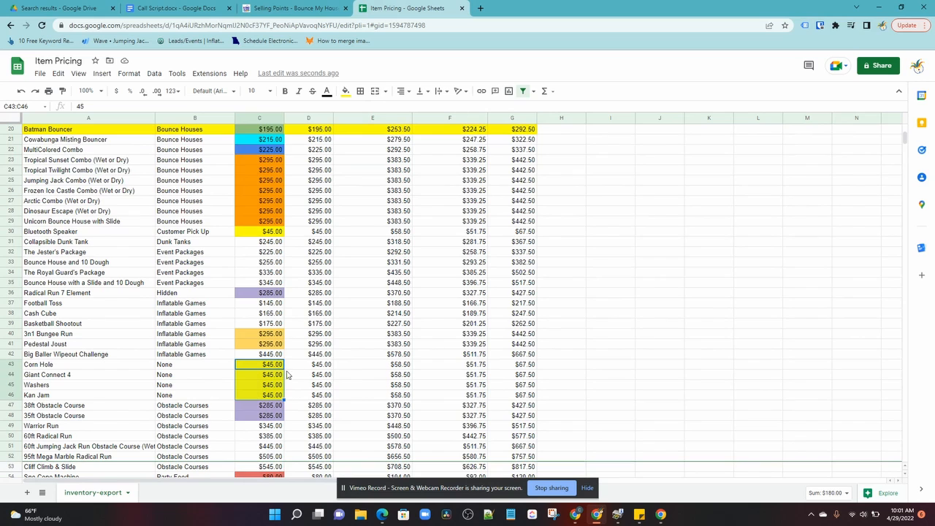
pyautogui.scroll(-3, 290, 368)
pyautogui.scroll(-1, 290, 369)
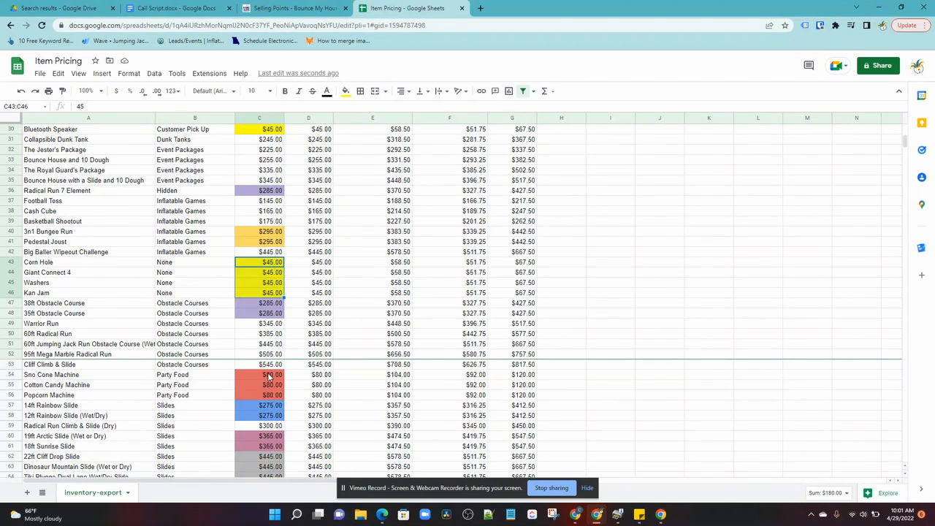
# Step: Review the colour-coded starting price groups for the Rainbow Slides, the slides from 22ft Cliff Drop to Tiki Plunge, and the first four bounce houses
pyautogui.moveTo(258, 408); pyautogui.dragTo(269, 417)
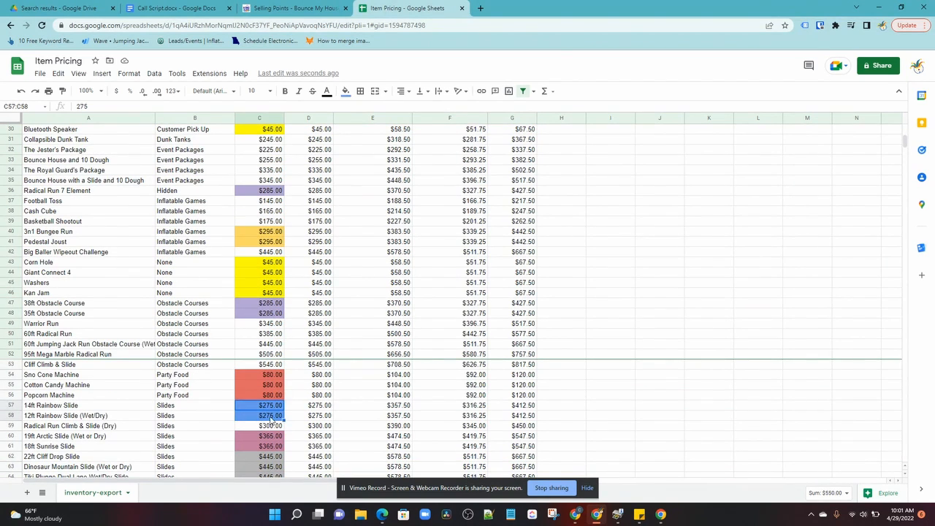
pyautogui.scroll(-1, 269, 424)
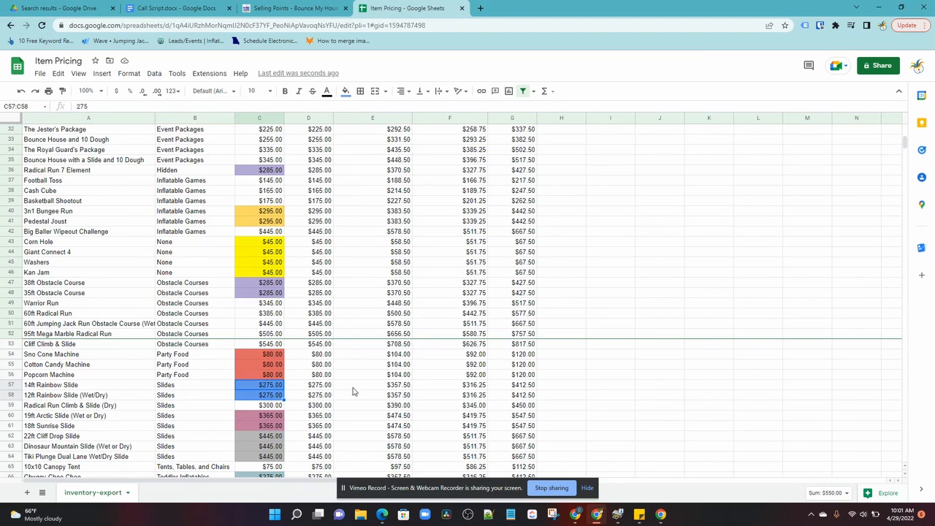
pyautogui.scroll(-2, 353, 392)
pyautogui.moveTo(270, 385); pyautogui.dragTo(270, 409)
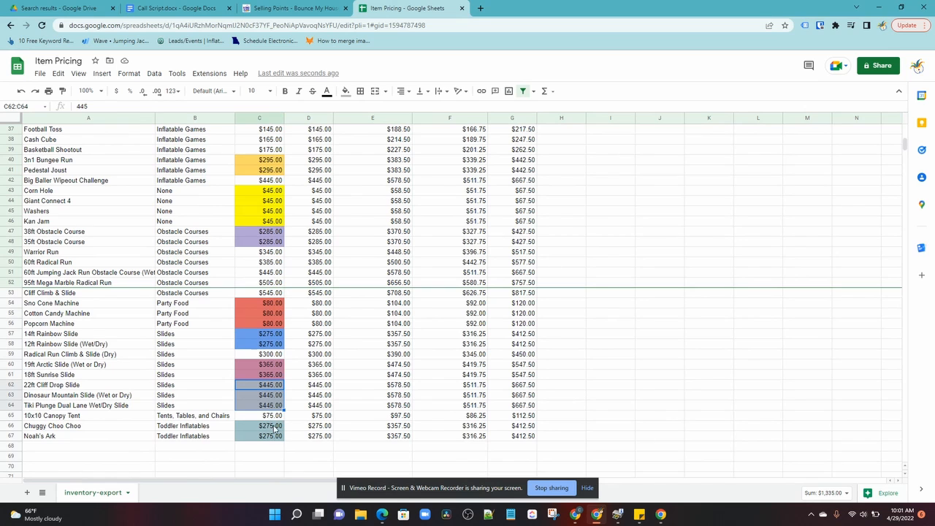
pyautogui.scroll(10, 340, 369)
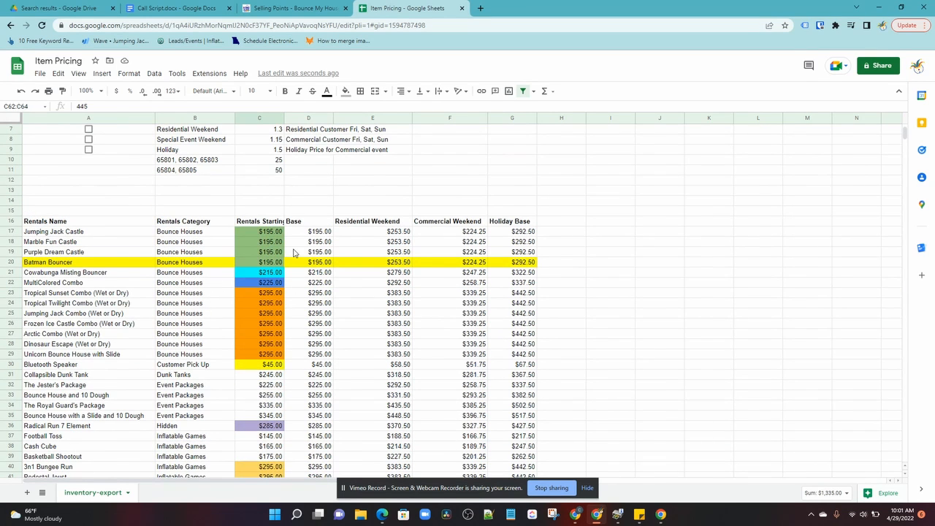
pyautogui.moveTo(277, 233); pyautogui.dragTo(273, 265)
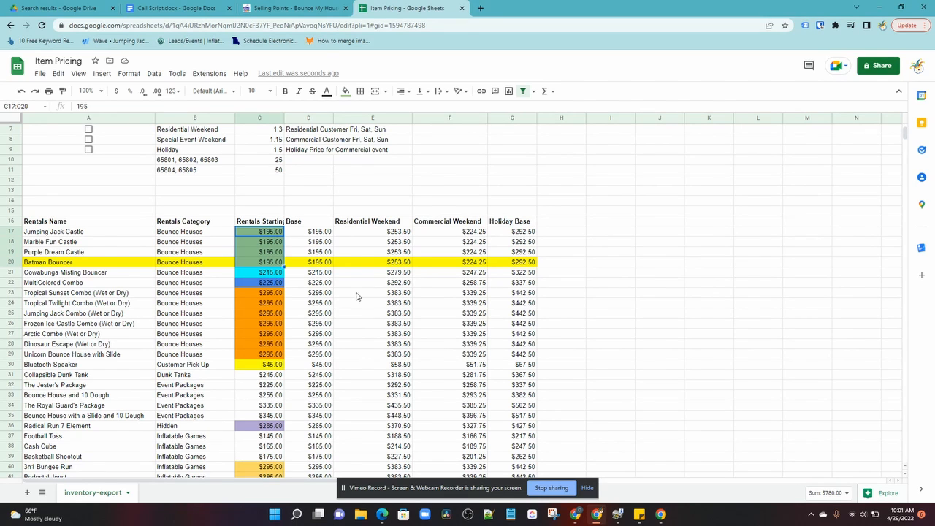
pyautogui.scroll(2, 224, 303)
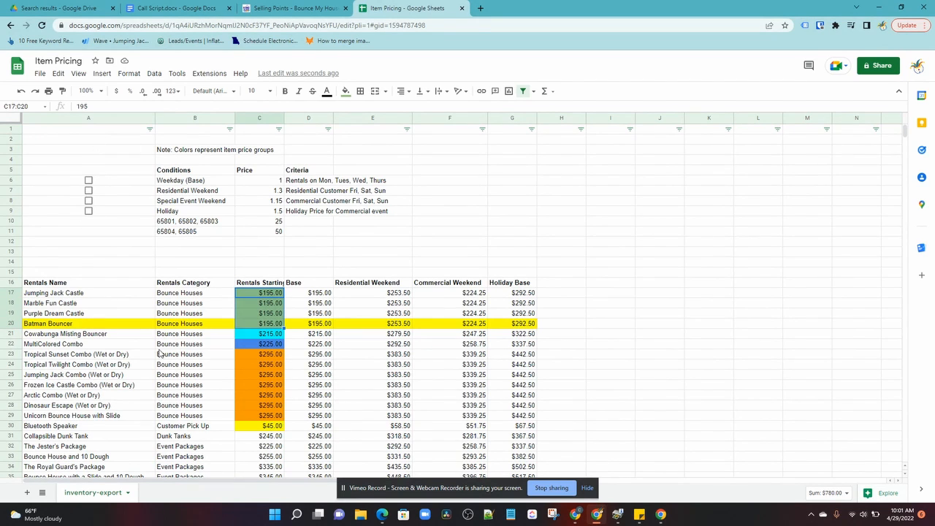
# Step: Examine the Conditions table's price multipliers for weekday, residential weekend, special event and holiday, along with the Jumping Jack Castle's base price
pyautogui.click(182, 171)
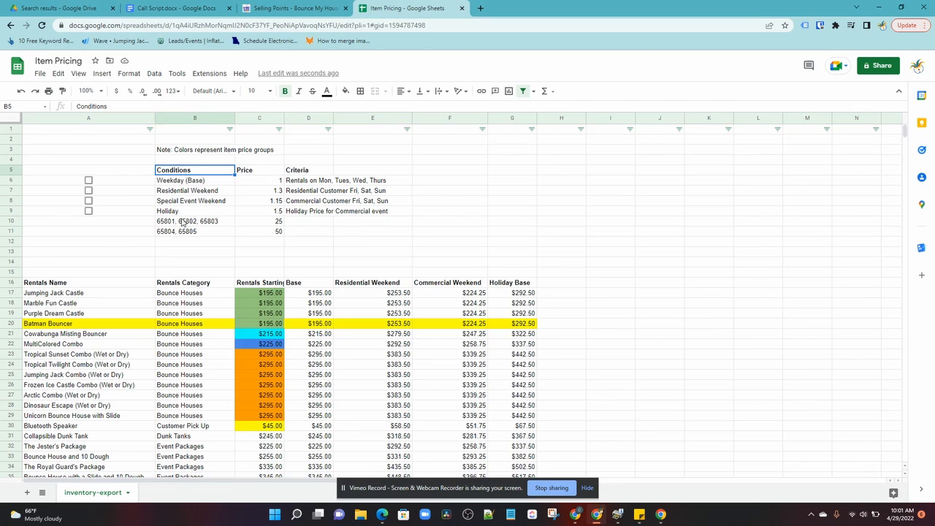
pyautogui.moveTo(275, 181); pyautogui.dragTo(260, 213)
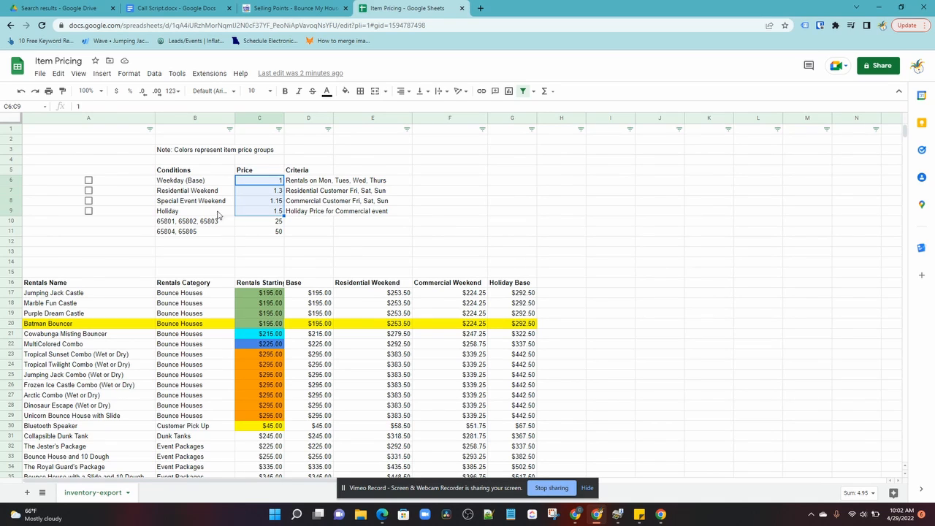
pyautogui.click(279, 183)
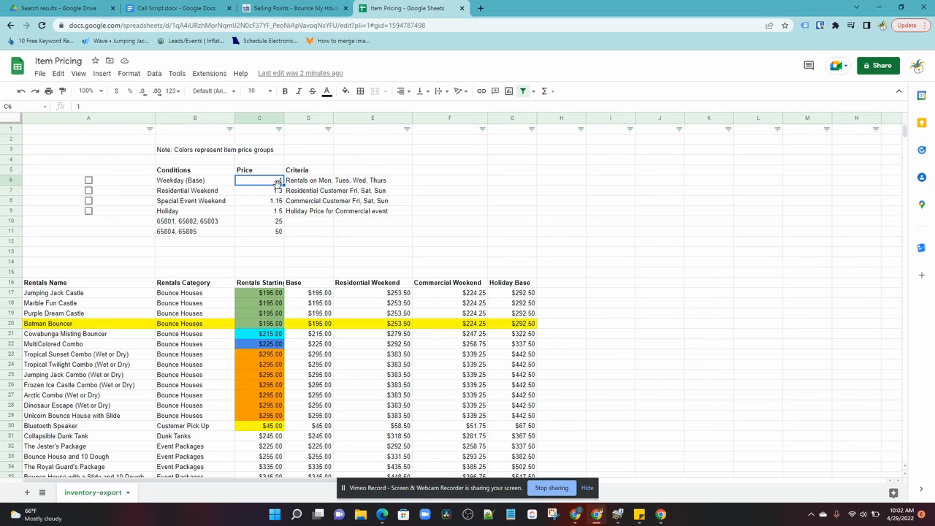
pyautogui.click(320, 294)
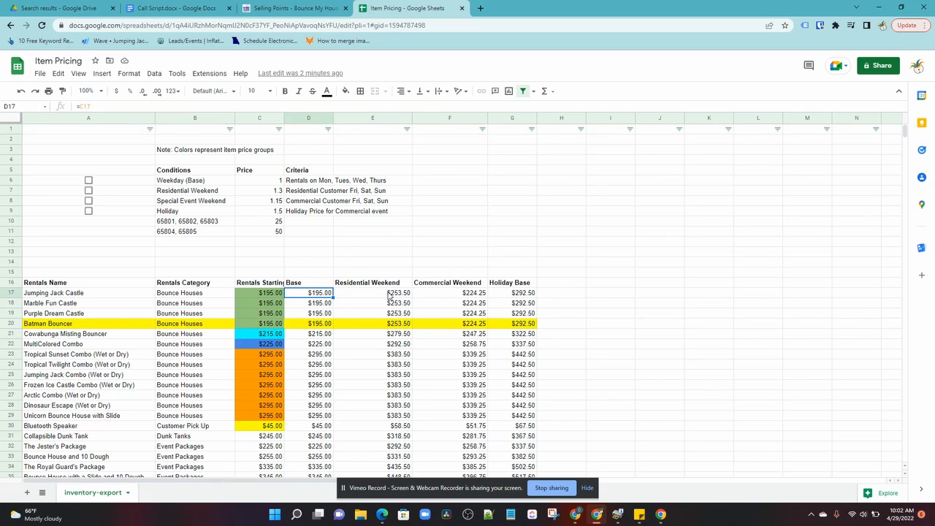
pyautogui.click(271, 204)
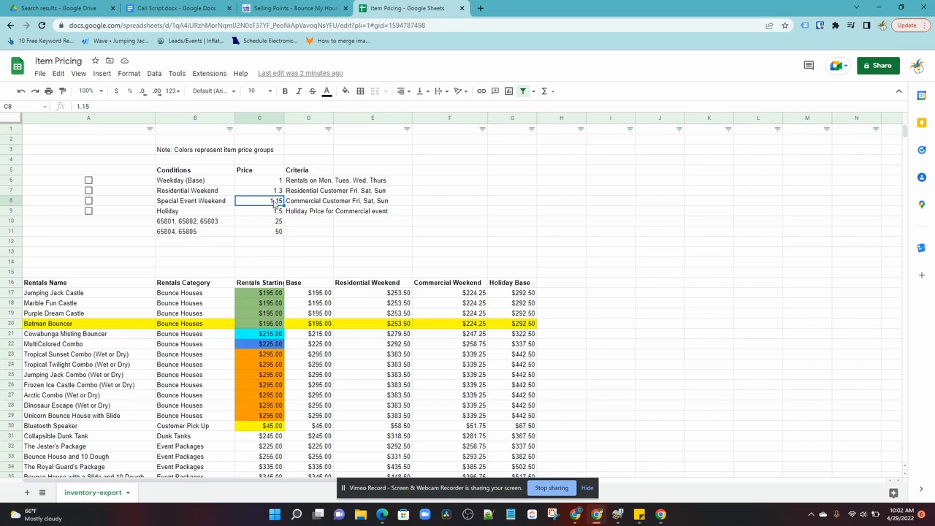
# Step: Rename the Commercial Weekend column header (F16) to Special Event Weekend
pyautogui.click(441, 285)
pyautogui.doubleClick(449, 285)
pyautogui.click(452, 283)
pyautogui.moveTo(452, 282); pyautogui.dragTo(407, 290)
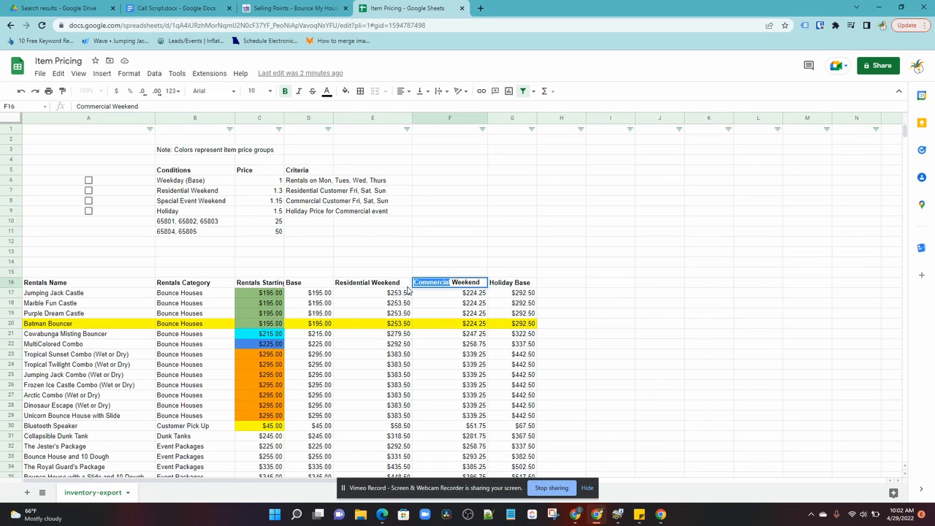
pyautogui.write('Special Event')
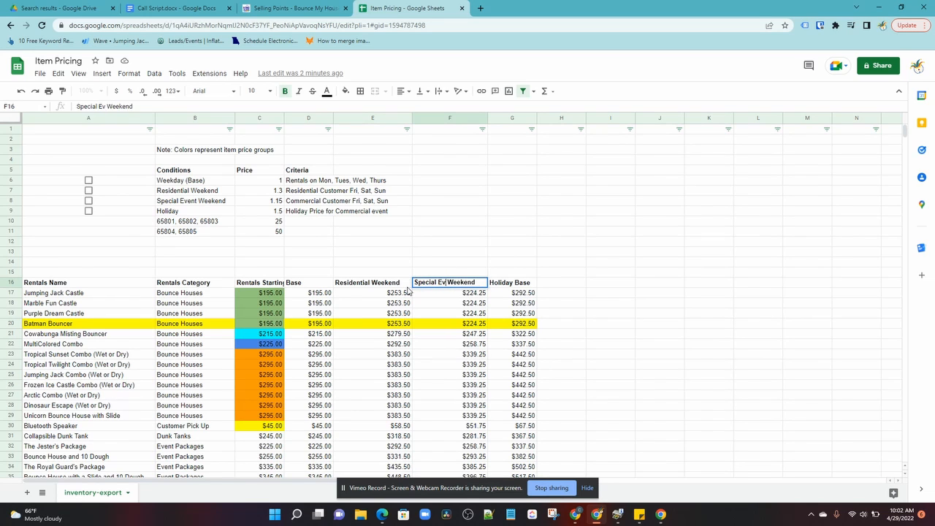
pyautogui.click(479, 211)
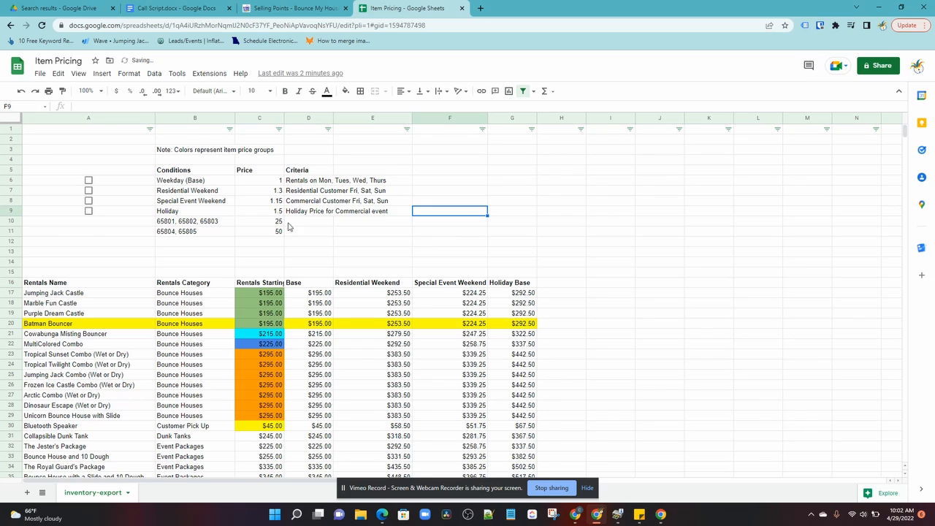
# Step: Inspect the holiday, base, residential weekend and special event price formulas for Jumping Jack Castle, plus the zip code conditions and their charges
pyautogui.click(515, 293)
pyautogui.click(276, 211)
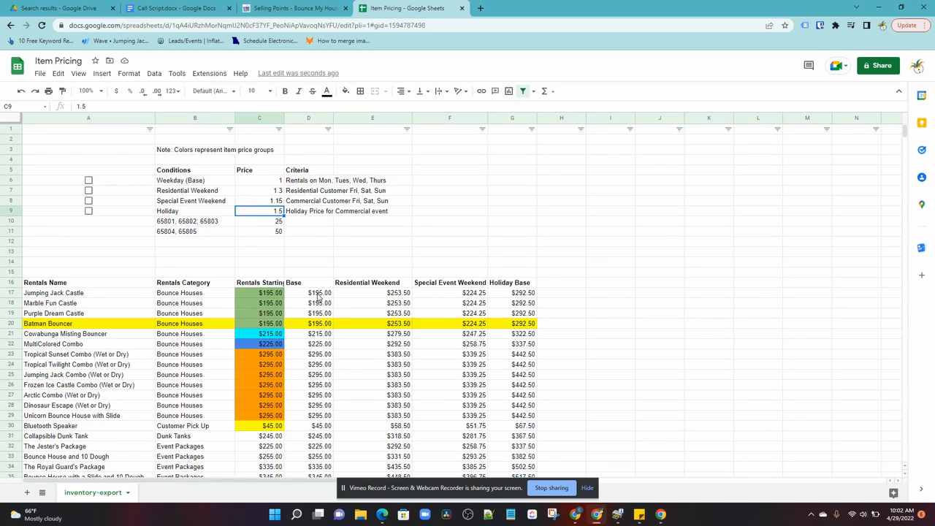
pyautogui.click(319, 297)
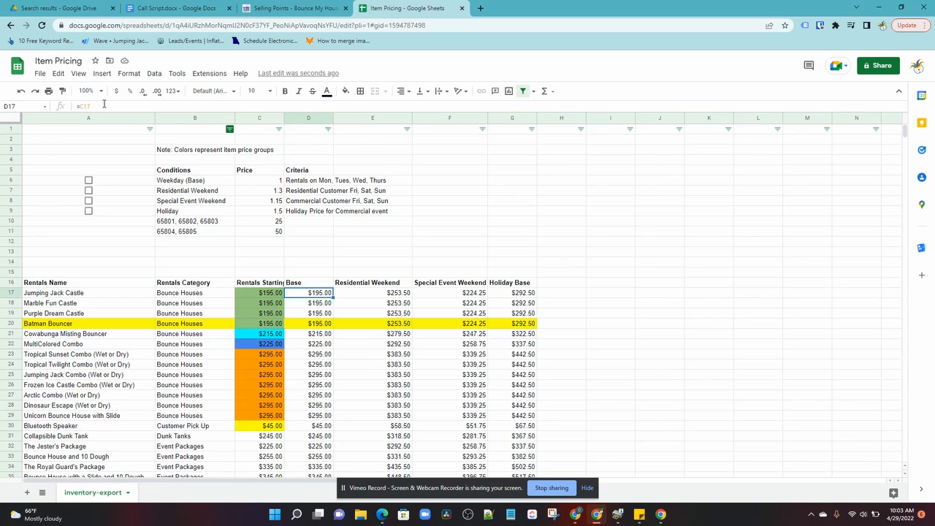
pyautogui.click(386, 295)
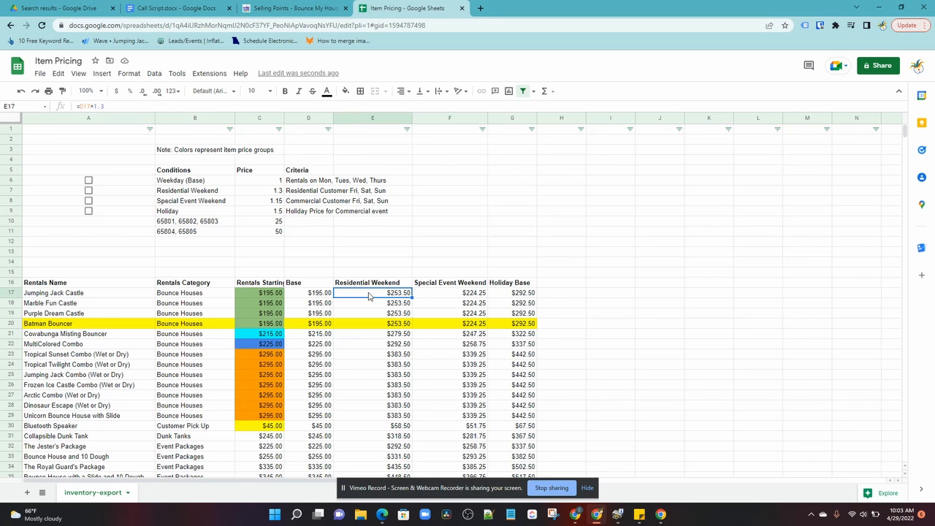
pyautogui.scroll(-3, 312, 438)
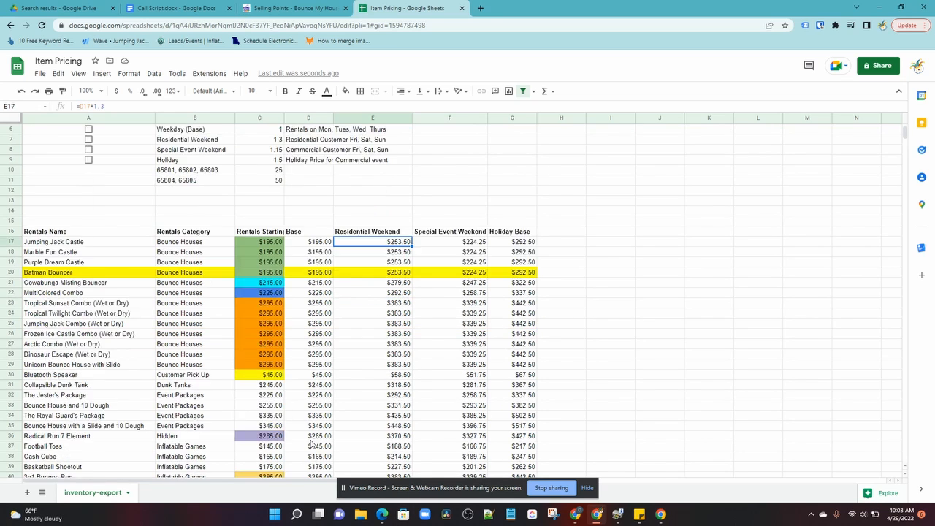
pyautogui.scroll(2, 313, 440)
pyautogui.scroll(1, 312, 440)
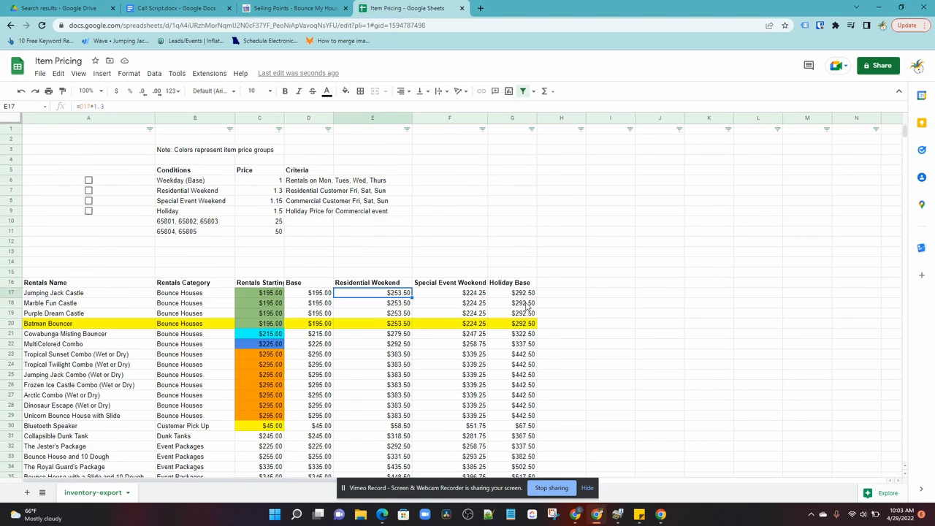
pyautogui.click(473, 295)
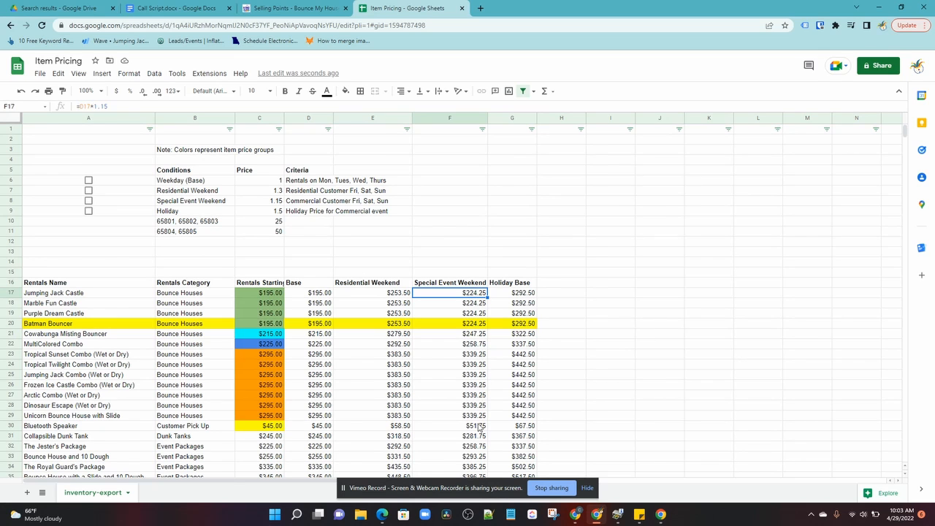
pyautogui.scroll(-2, 478, 427)
pyautogui.scroll(-1, 479, 428)
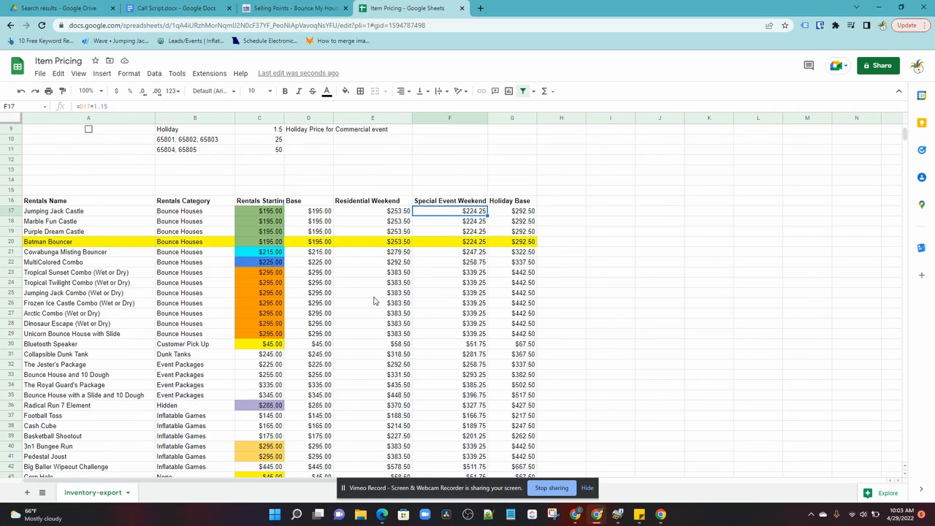
pyautogui.scroll(2, 374, 300)
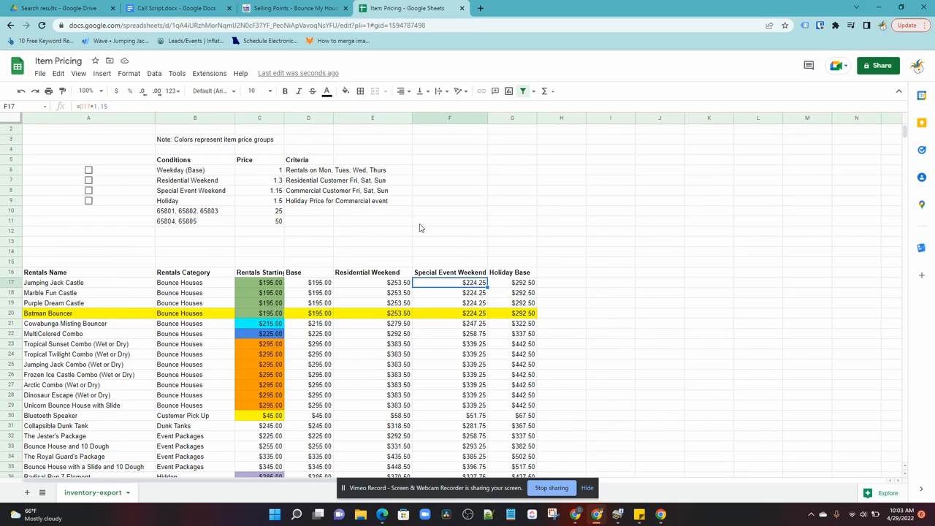
pyautogui.click(167, 213)
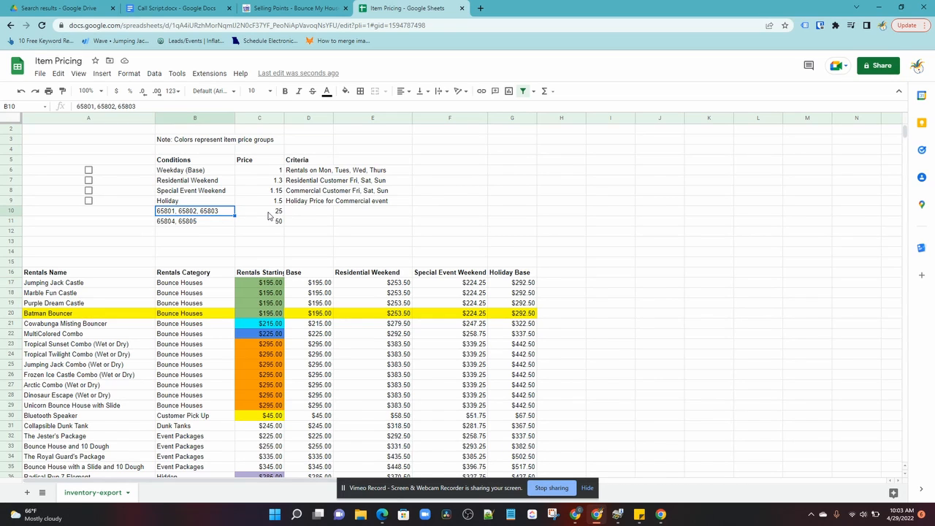
pyautogui.click(171, 226)
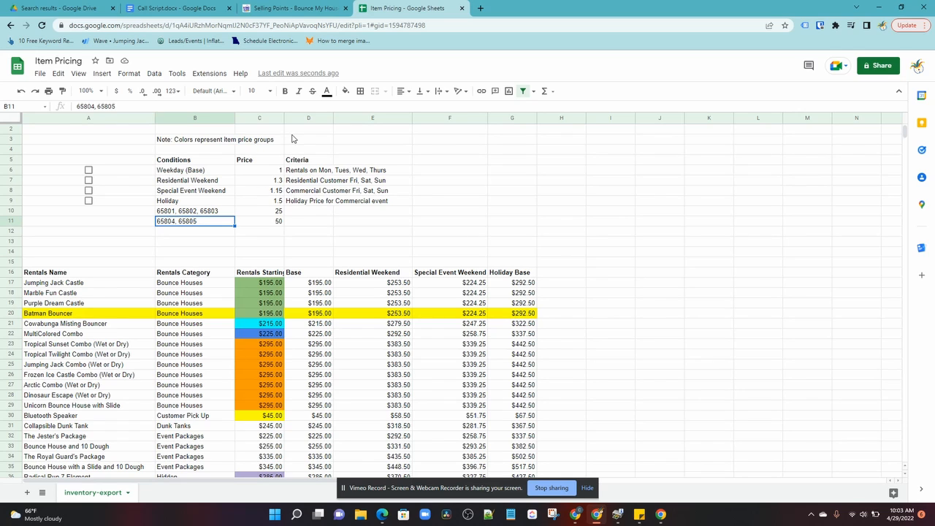
# Step: Open jumpingjacksevents.com in a new browser tab and go to the Marble Fun Castle page in the bounce house inventory
pyautogui.click(480, 8)
pyautogui.write('jumping')
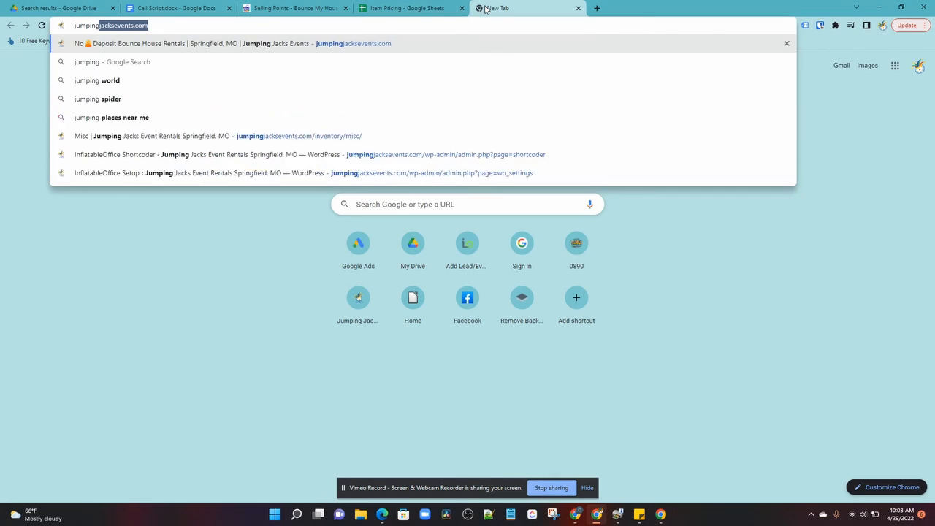
pyautogui.press('Return')
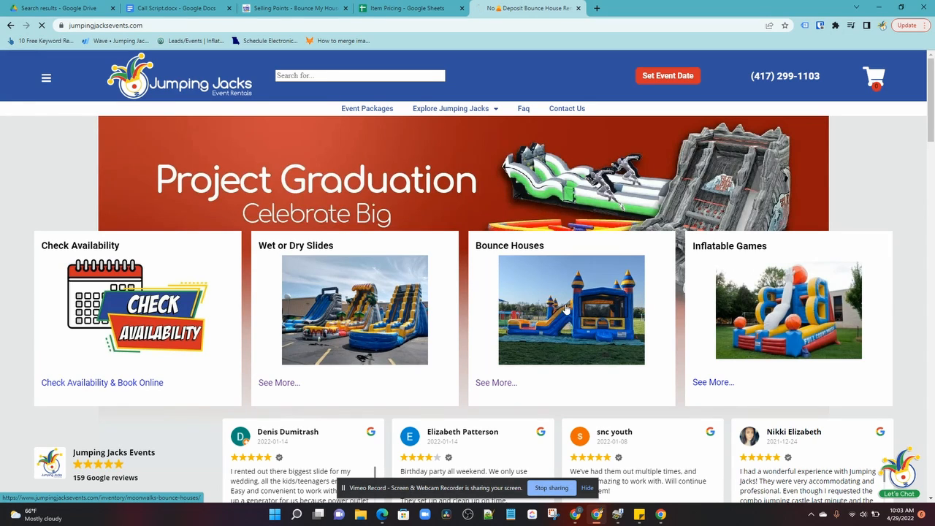
pyautogui.click(484, 286)
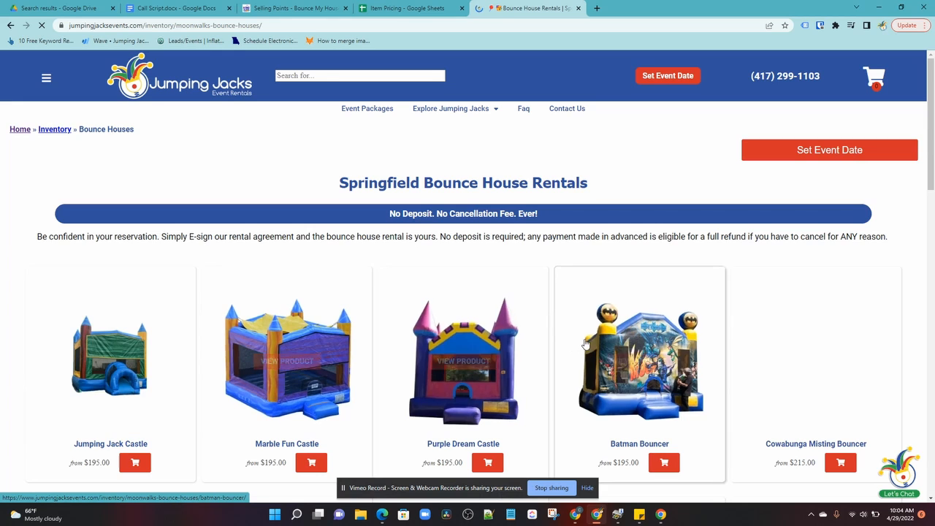
pyautogui.click(335, 339)
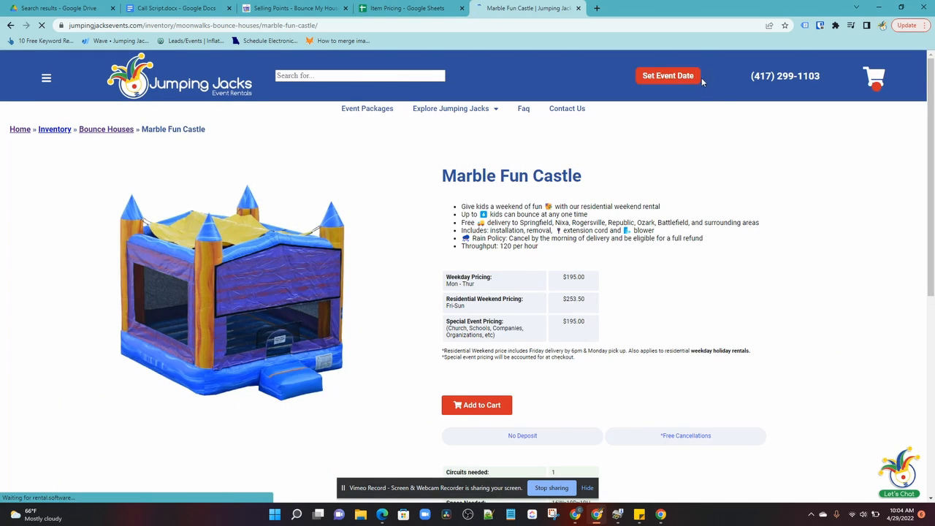
# Step: Check the event date calendar and compare the Marble Fun Castle page's weekday, residential weekend and special event prices with the pricing spreadsheet
pyautogui.click(667, 76)
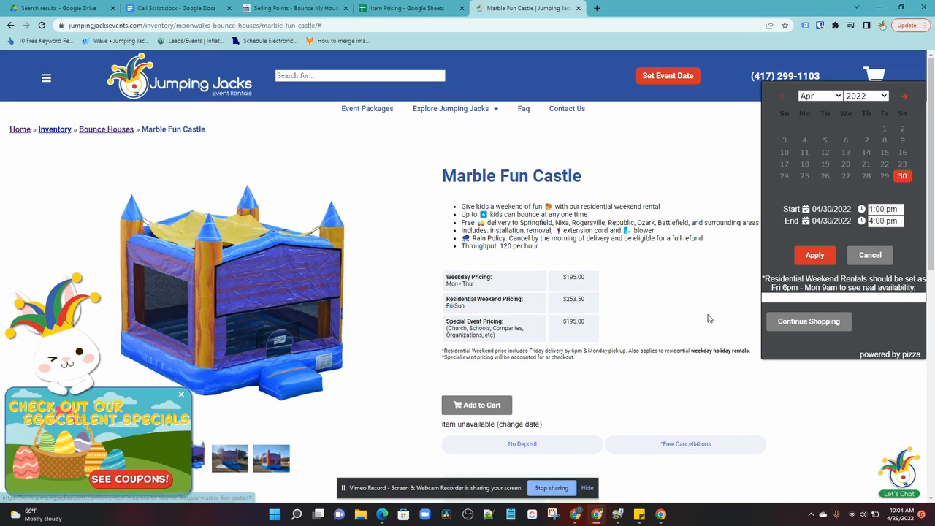
pyautogui.click(632, 383)
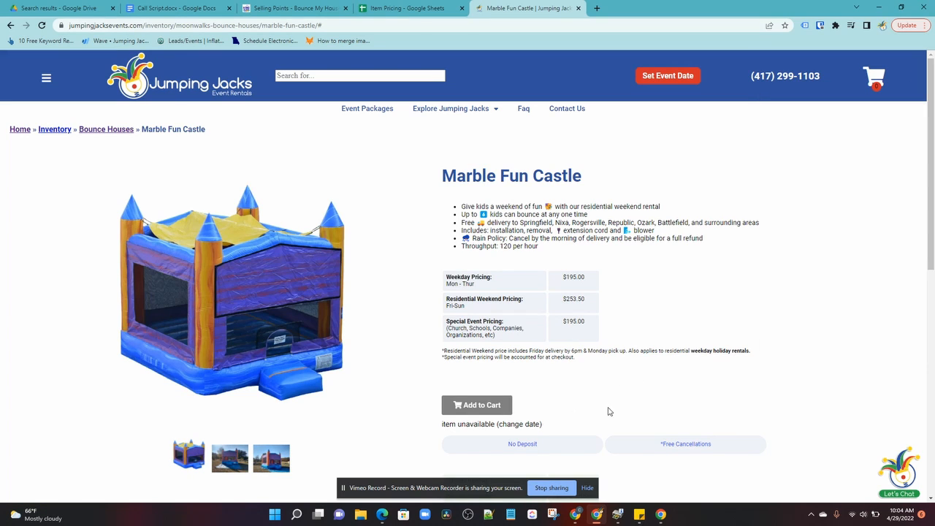
pyautogui.moveTo(567, 276); pyautogui.dragTo(587, 313)
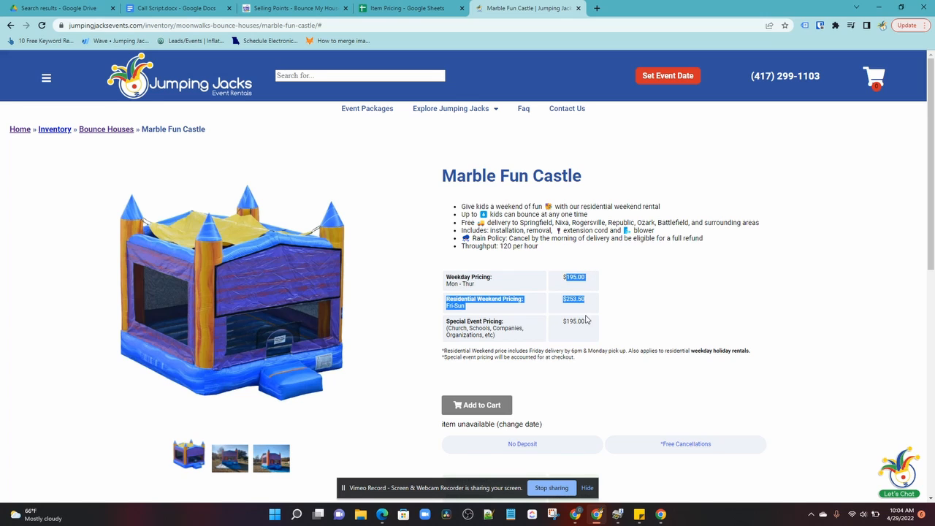
pyautogui.click(391, 9)
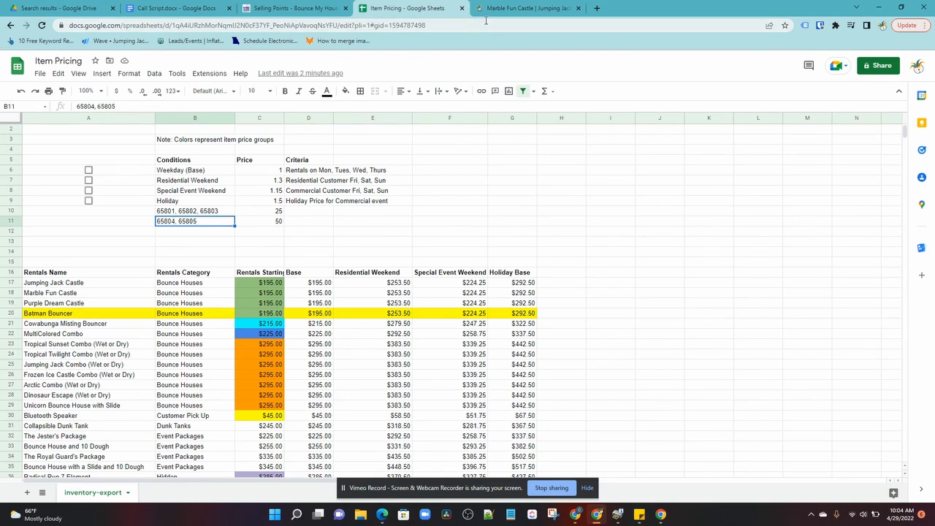
pyautogui.click(512, 10)
pyautogui.click(572, 289)
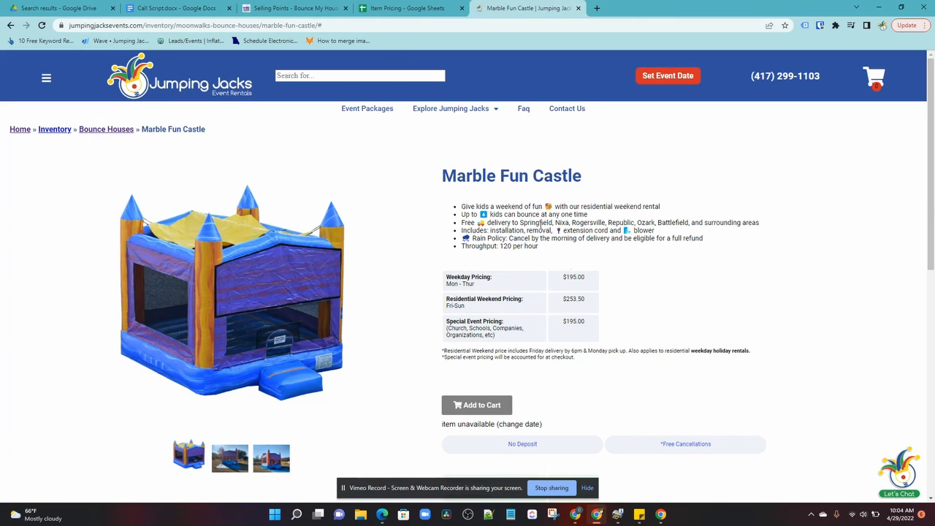
# Step: Switch back to the Item Pricing spreadsheet and review the criteria for the weekday base price
pyautogui.click(409, 9)
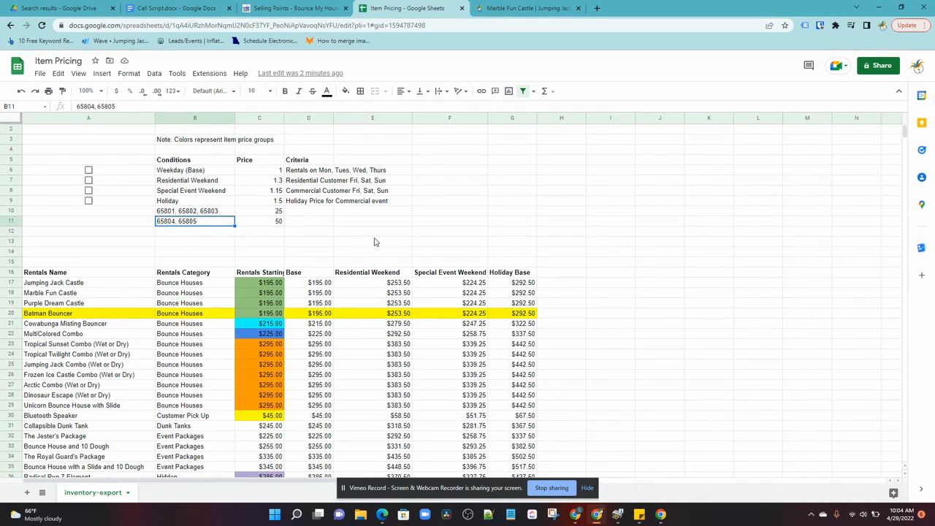
pyautogui.scroll(-2, 395, 309)
pyautogui.scroll(2, 395, 309)
pyautogui.click(309, 170)
pyautogui.moveTo(307, 170)
pyautogui.mouseDown()
pyautogui.moveTo(308, 201)
pyautogui.moveTo(308, 172)
pyautogui.mouseUp()
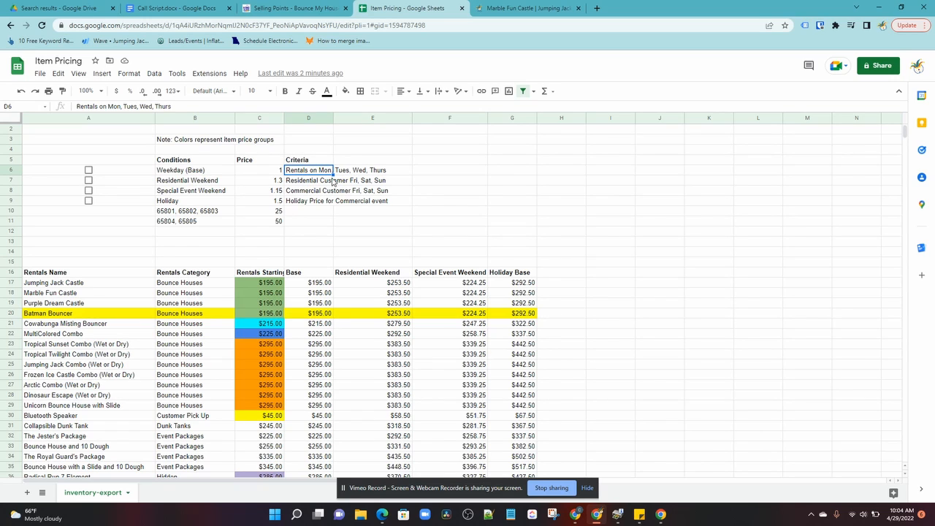
# Step: Change the Special Event Weekend criteria to "Special Event Customer Fri, Sat, Sun" and the Holiday criteria to "Holiday Price"
pyautogui.click(315, 192)
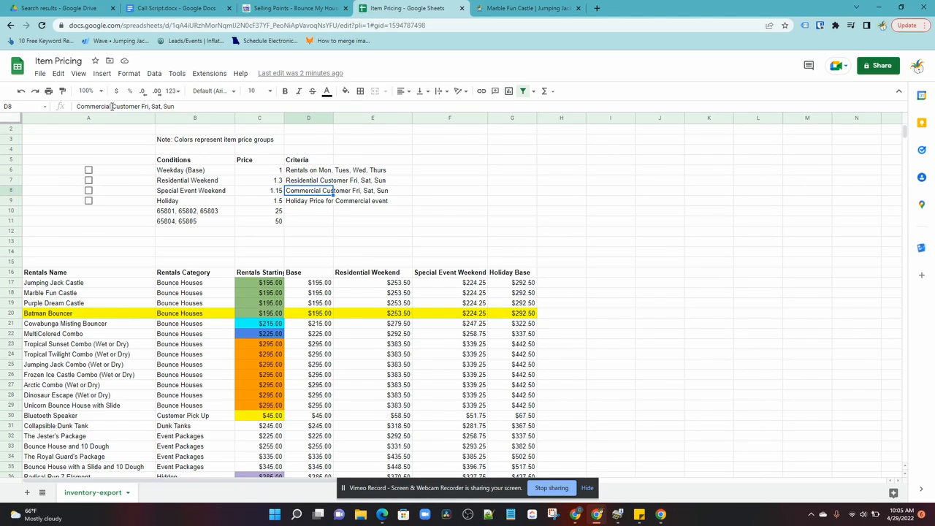
pyautogui.moveTo(111, 107); pyautogui.dragTo(77, 109)
pyautogui.write('Special Event')
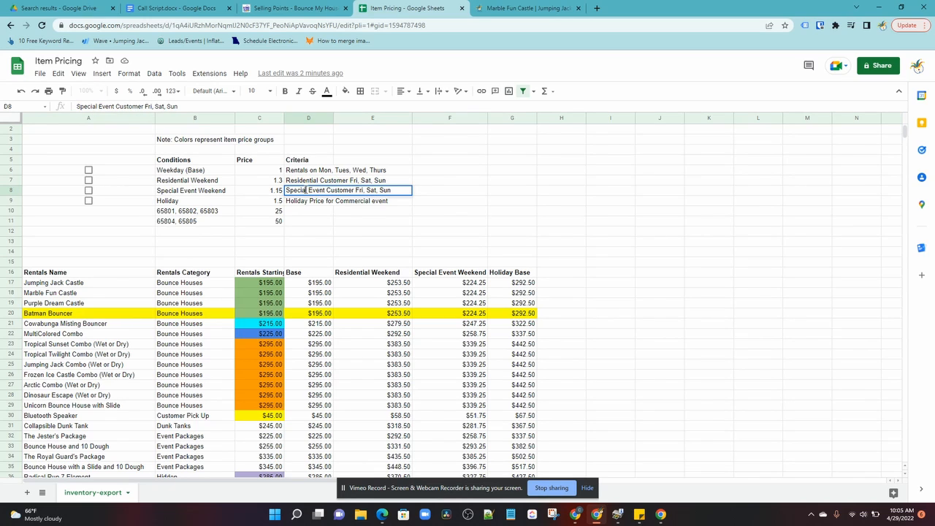
pyautogui.click(319, 204)
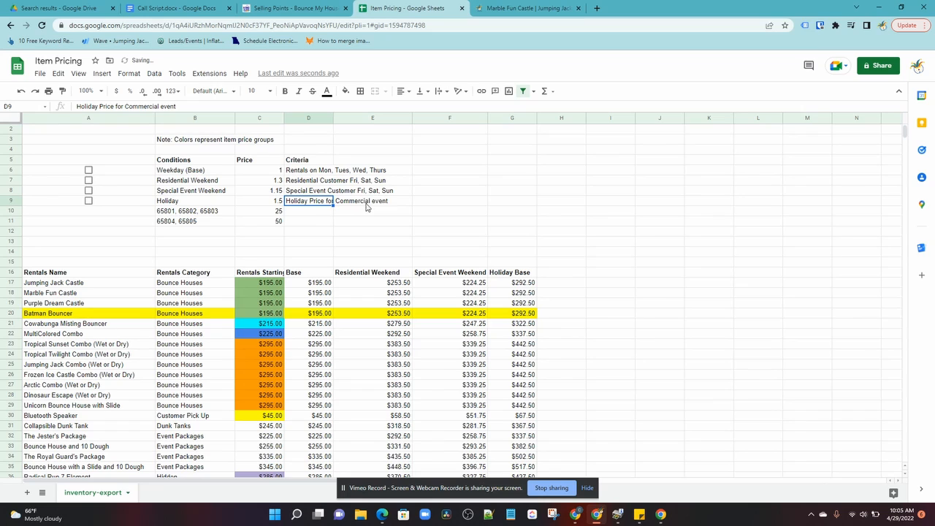
pyautogui.moveTo(182, 106); pyautogui.dragTo(115, 107)
pyautogui.press('BackSpace')
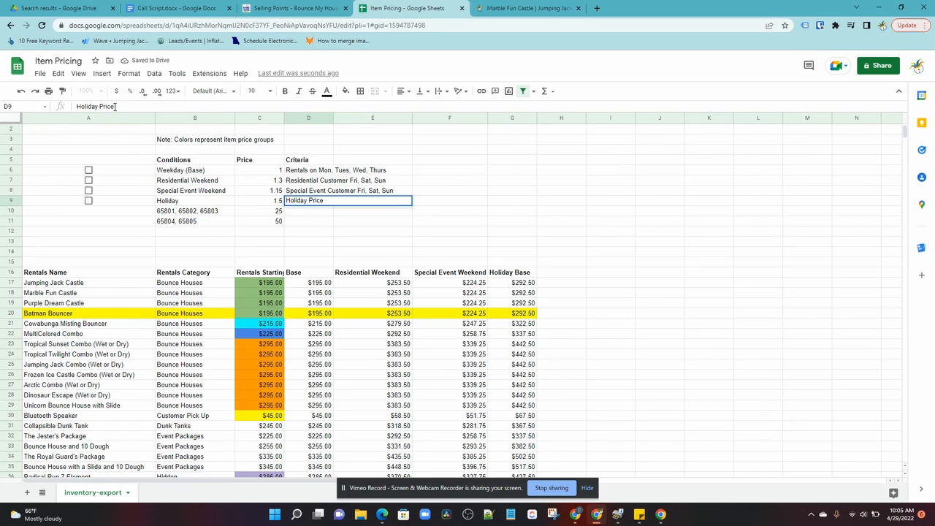
pyautogui.click(431, 233)
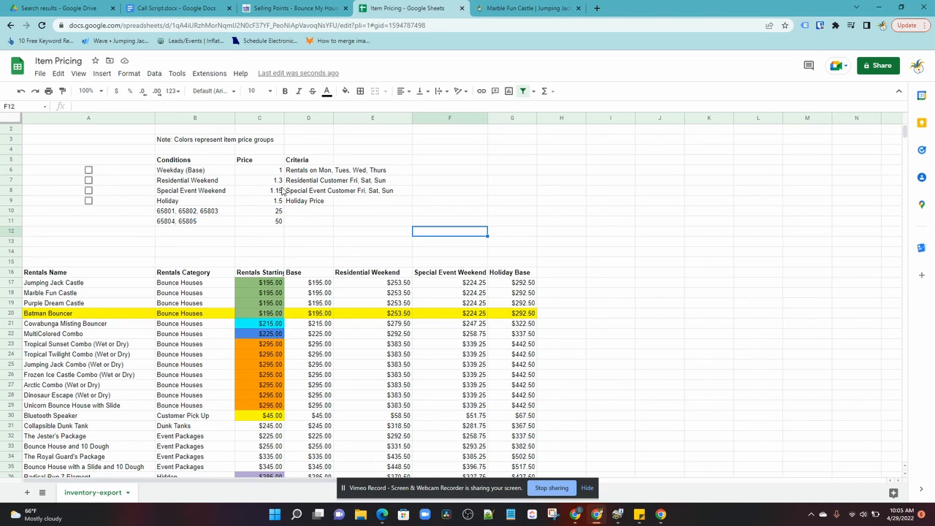
pyautogui.moveTo(310, 172); pyautogui.dragTo(313, 204)
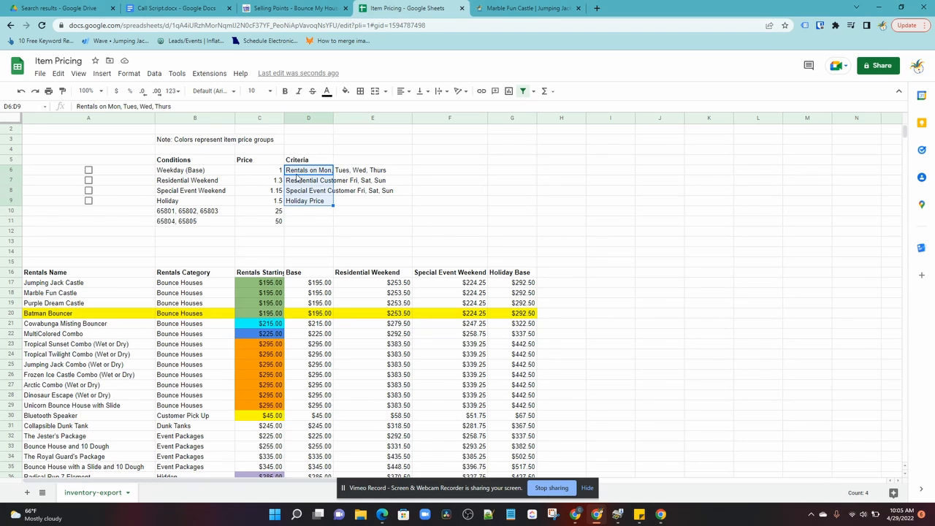
# Step: Switch to InflatableOffice, go to the Filters settings and search the filters for "pricing -"
pyautogui.click(576, 514)
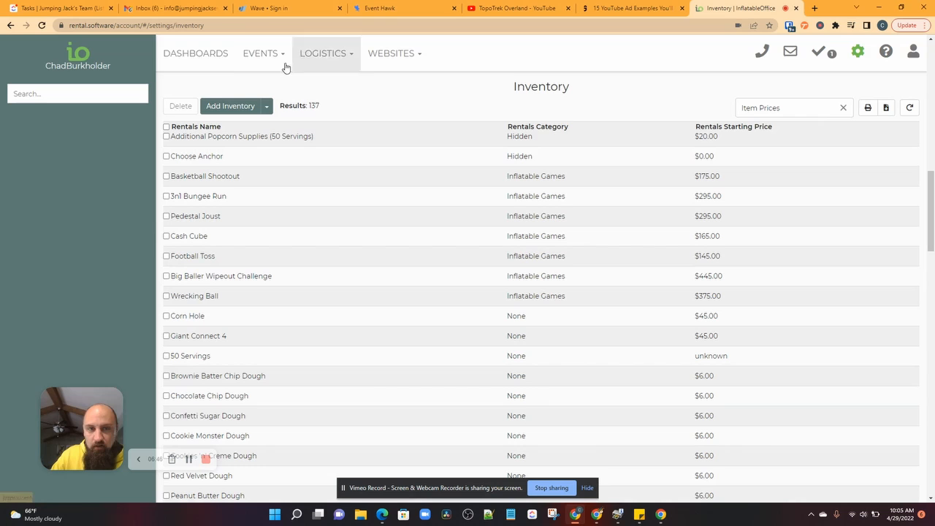
pyautogui.click(857, 54)
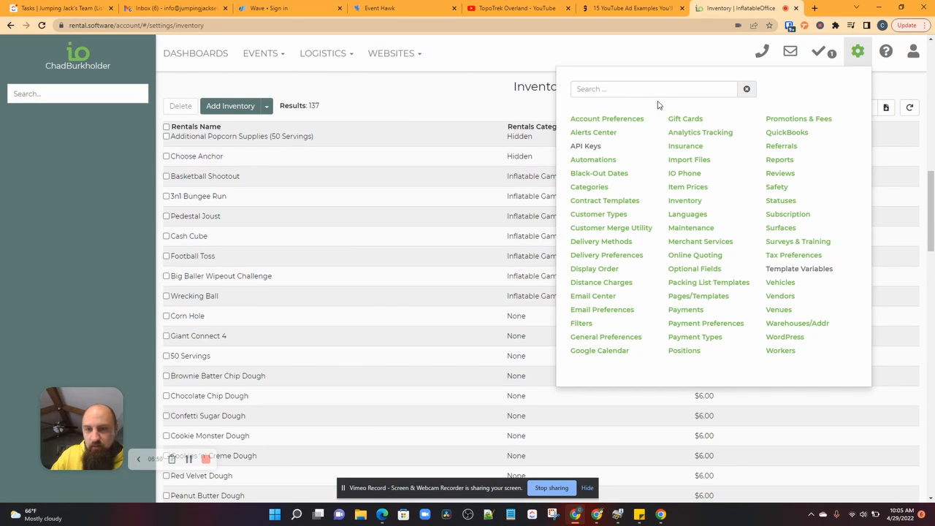
pyautogui.click(585, 324)
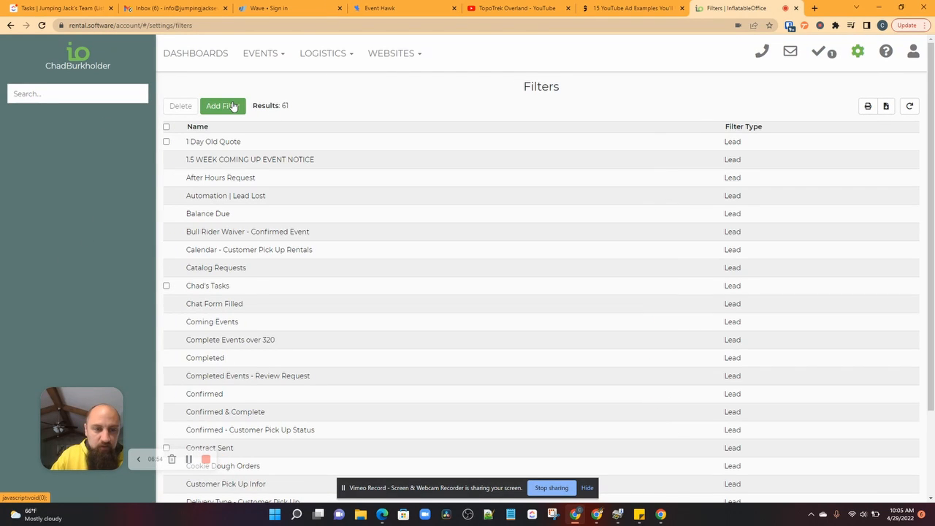
pyautogui.click(133, 95)
pyautogui.write('pric')
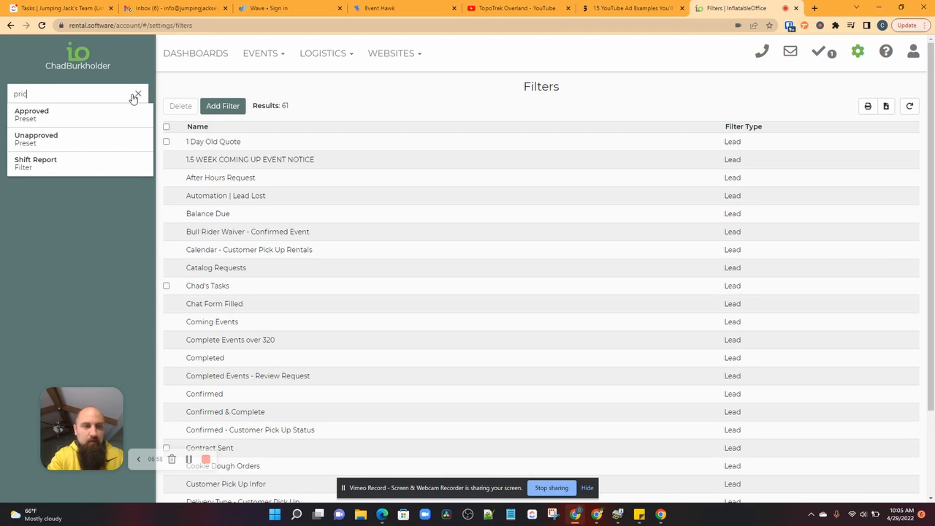
pyautogui.write('ing -')
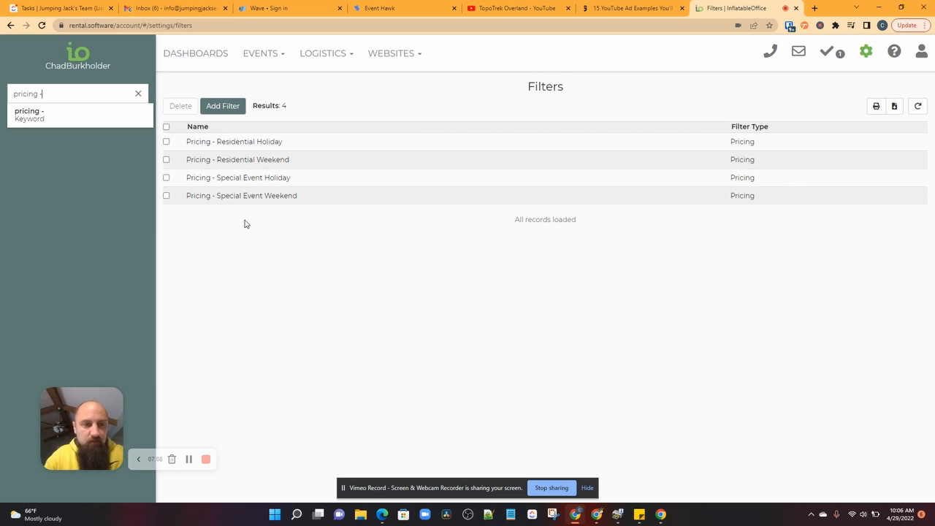
# Step: Switch back to the Item Pricing spreadsheet and review the Residential Weekend condition with its price multiplier and criteria
pyautogui.click(596, 514)
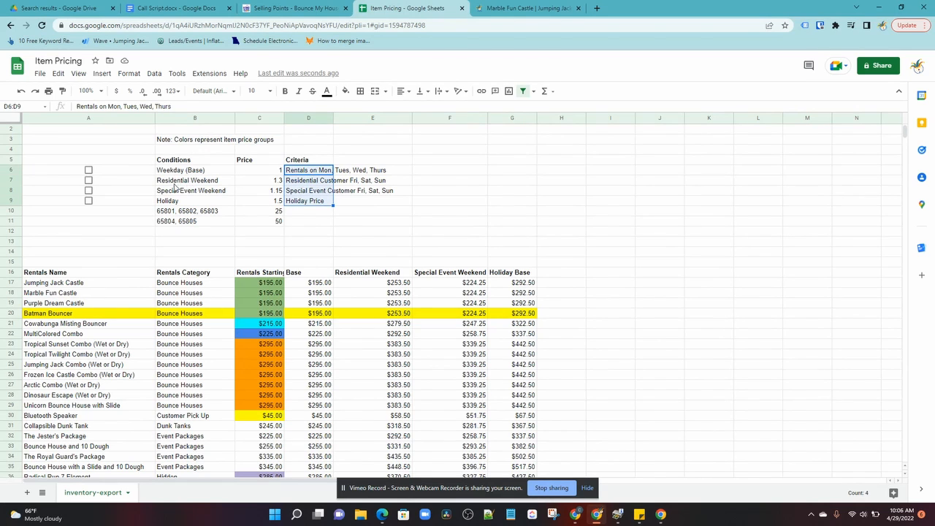
pyautogui.click(199, 185)
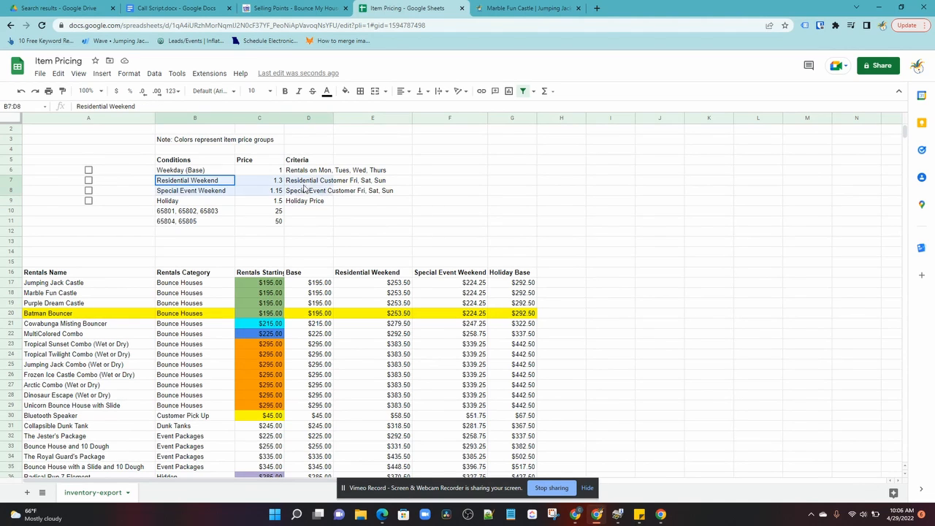
pyautogui.moveTo(307, 184); pyautogui.dragTo(308, 184)
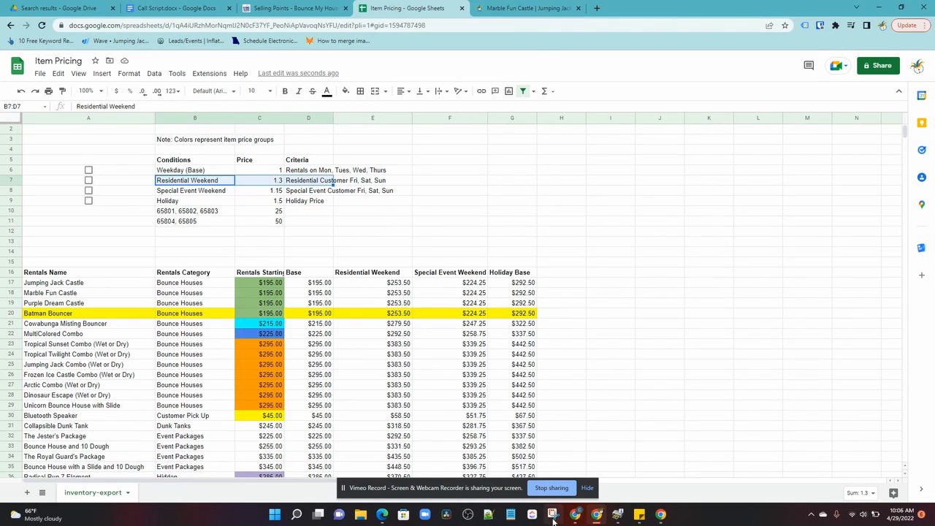
# Step: Return to InflatableOffice and open the Pricing - Residential Weekend filter
pyautogui.click(575, 514)
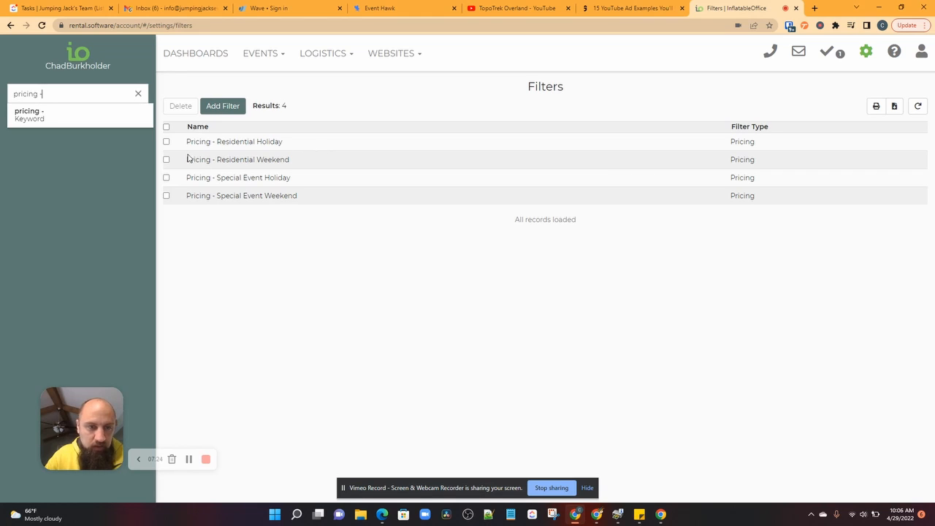
pyautogui.click(243, 165)
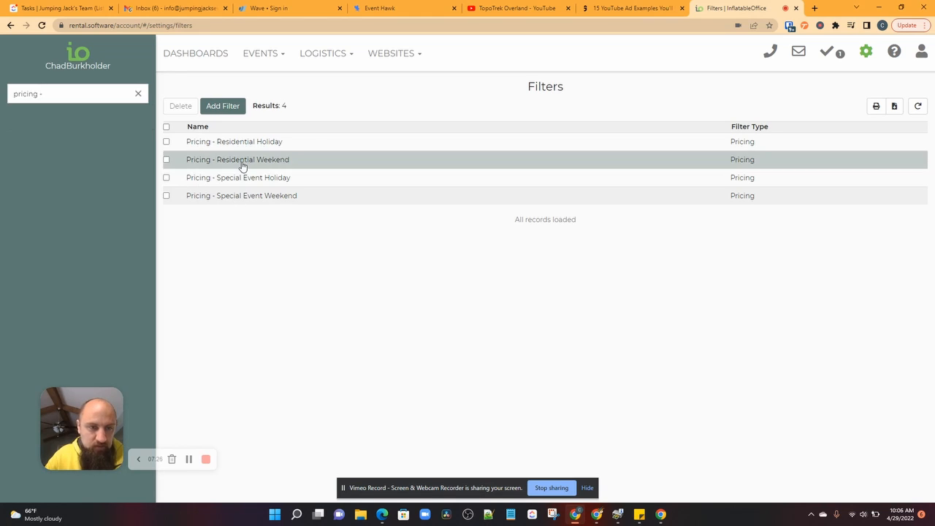
pyautogui.click(213, 163)
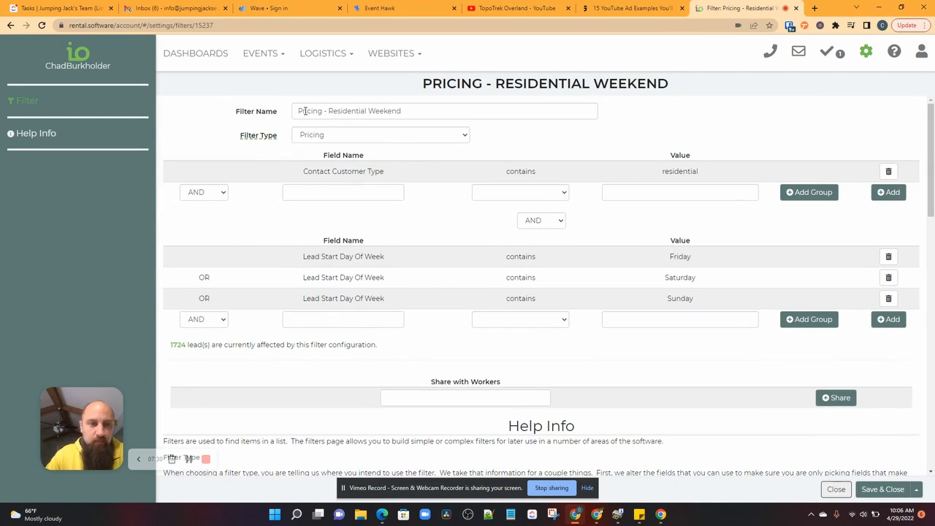
# Step: Examine the Residential Weekend filter's name, type, customer type condition and available field names, and close it without saving
pyautogui.moveTo(298, 111); pyautogui.dragTo(323, 111)
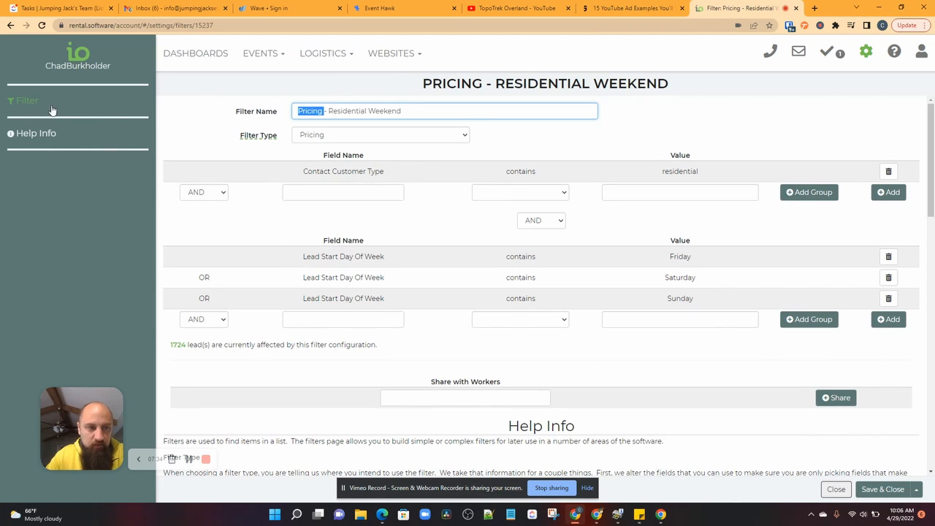
pyautogui.moveTo(254, 135)
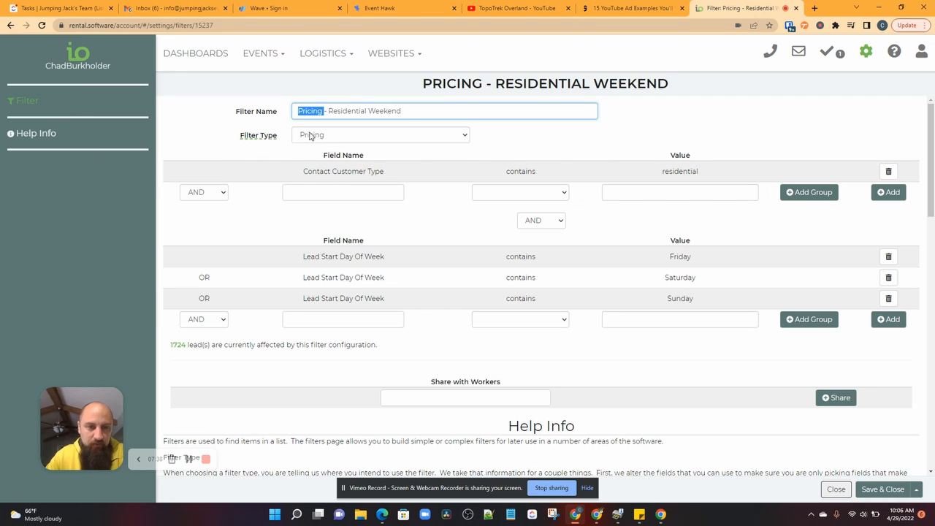
pyautogui.moveTo(298, 111); pyautogui.dragTo(317, 109)
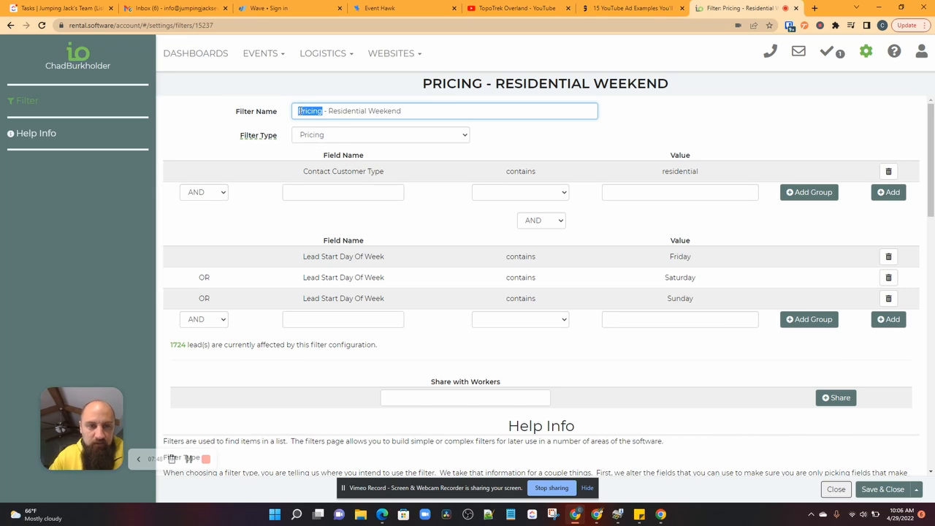
pyautogui.click(302, 111)
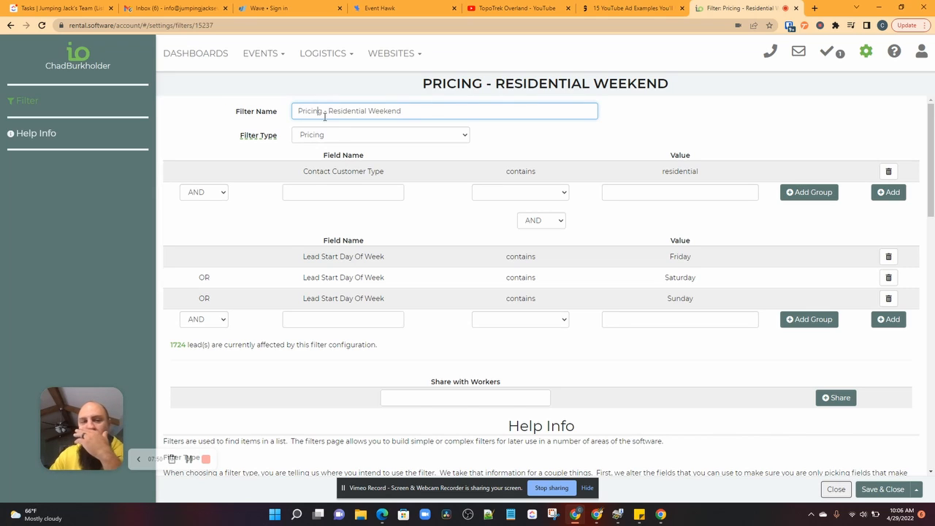
pyautogui.moveTo(341, 108); pyautogui.dragTo(407, 109)
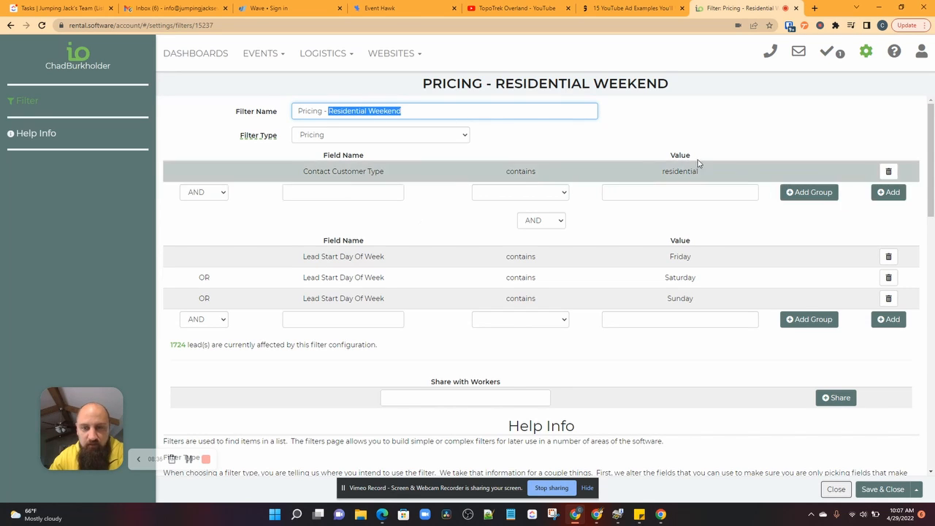
pyautogui.click(331, 190)
pyautogui.click(372, 173)
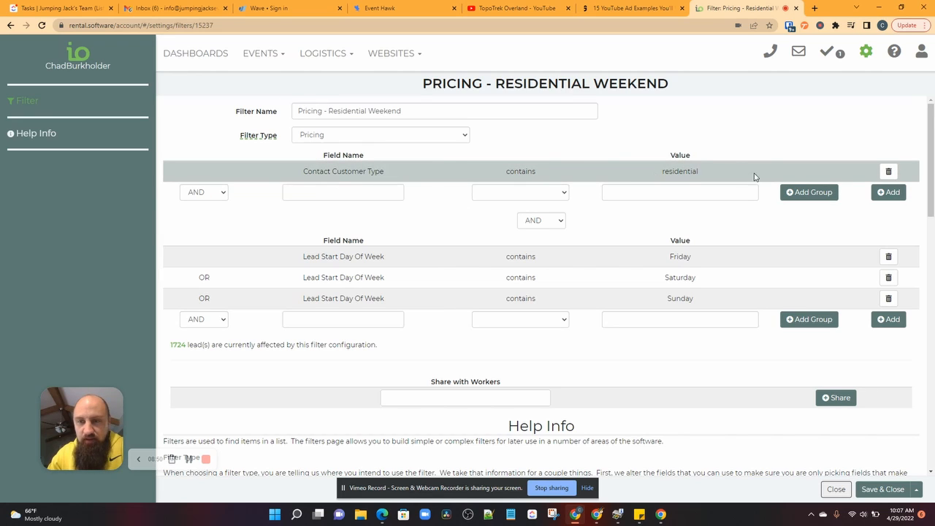
pyautogui.click(299, 191)
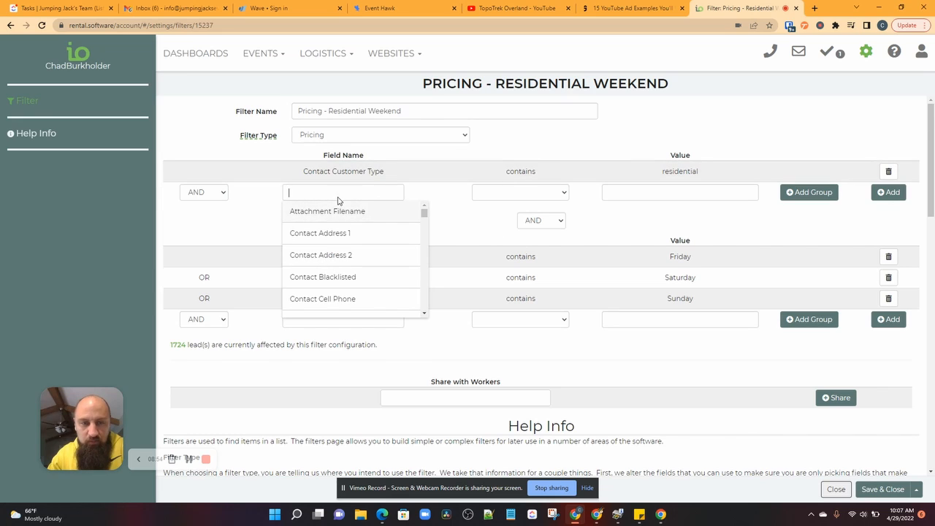
pyautogui.click(833, 491)
pyautogui.click(833, 491)
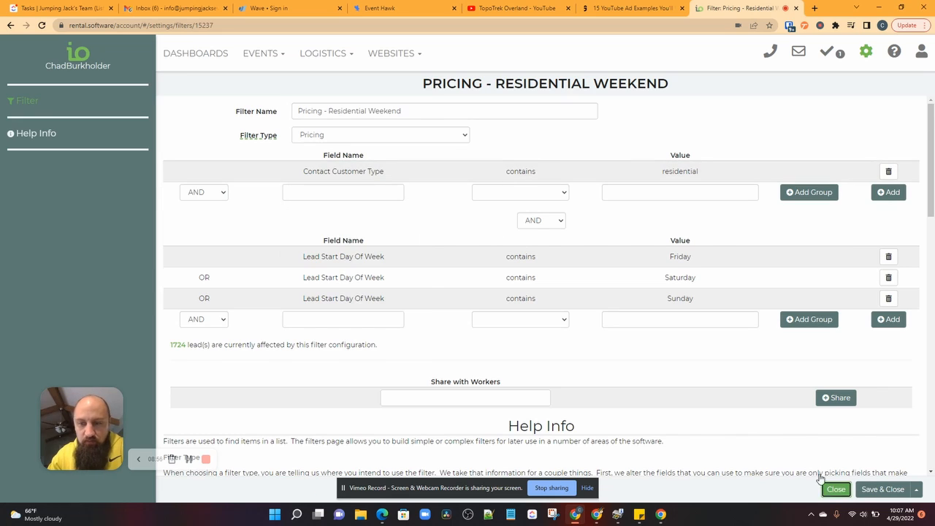
# Step: Add a new filter named "pricing - Video - Delete" with the filter type Pricing
pyautogui.click(223, 107)
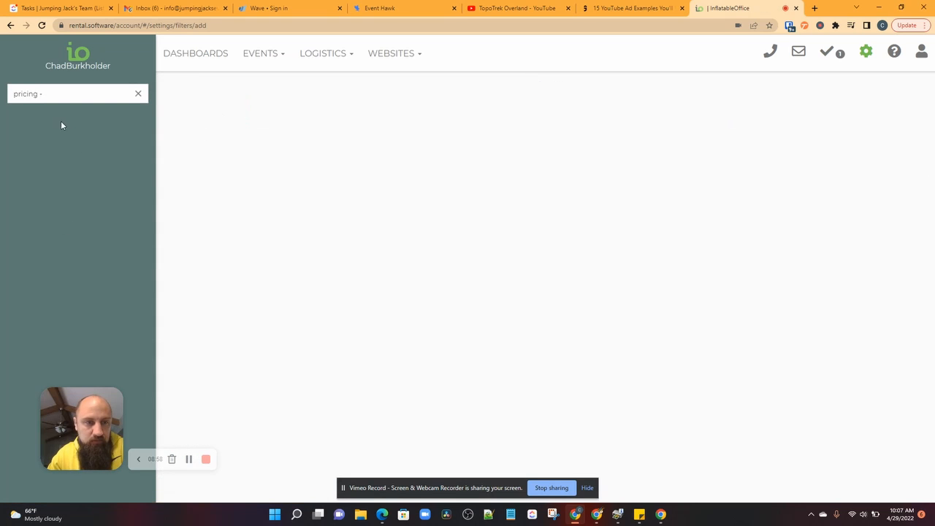
pyautogui.click(310, 118)
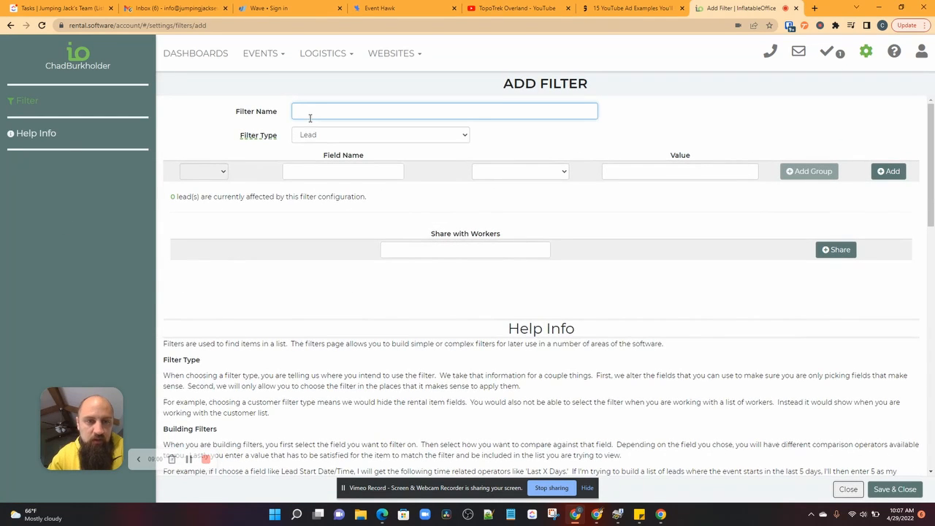
pyautogui.write('pricing')
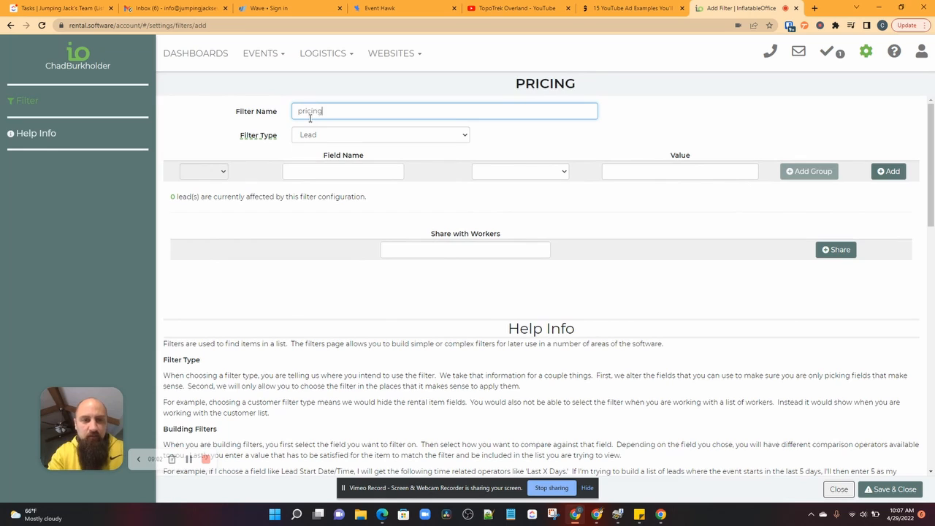
pyautogui.write(' - V')
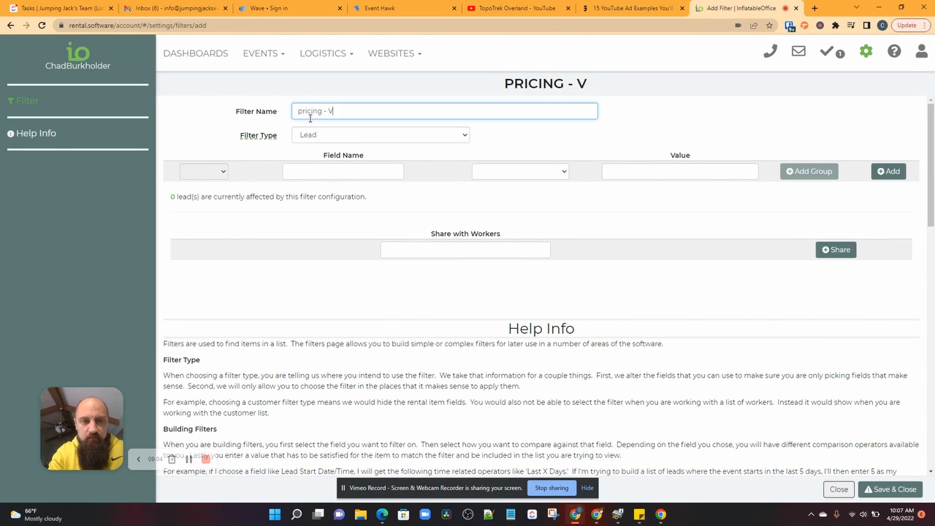
pyautogui.write('ideo - Delete')
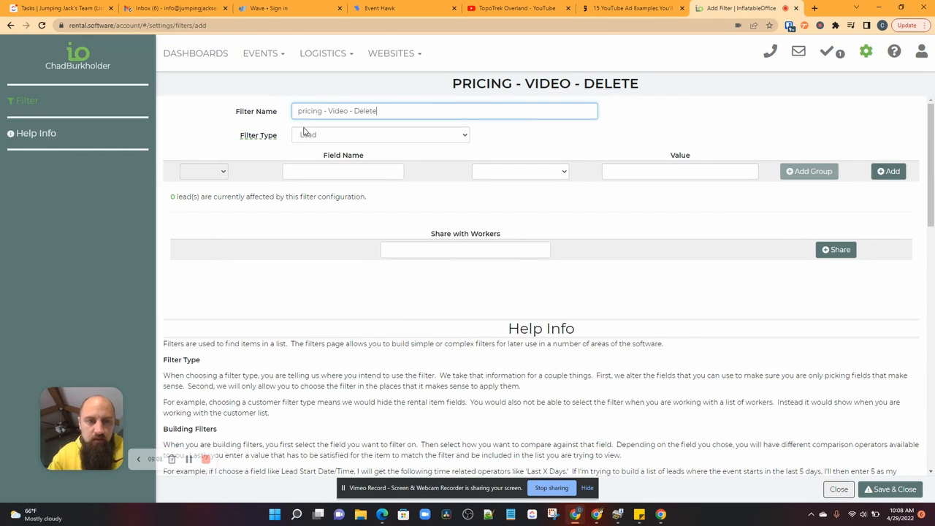
pyautogui.click(305, 133)
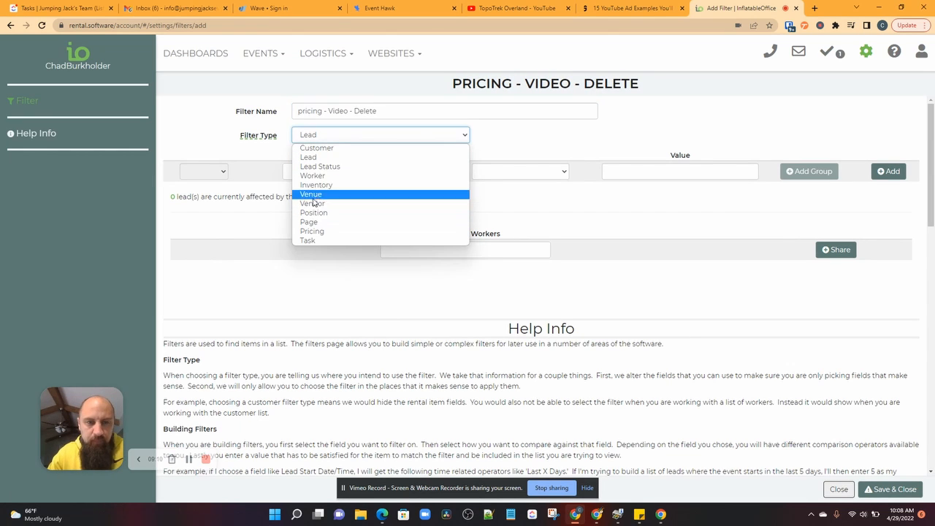
pyautogui.click(312, 231)
# Step: Add a condition to the new filter requiring Contact Customer Type to contain "residential"
pyautogui.click(314, 177)
pyautogui.write('customer type')
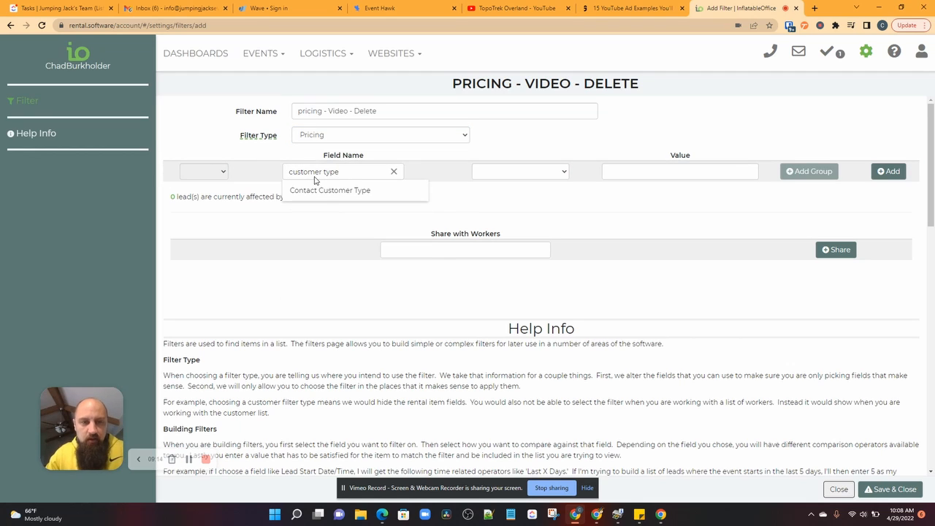
pyautogui.click(329, 192)
pyautogui.click(627, 170)
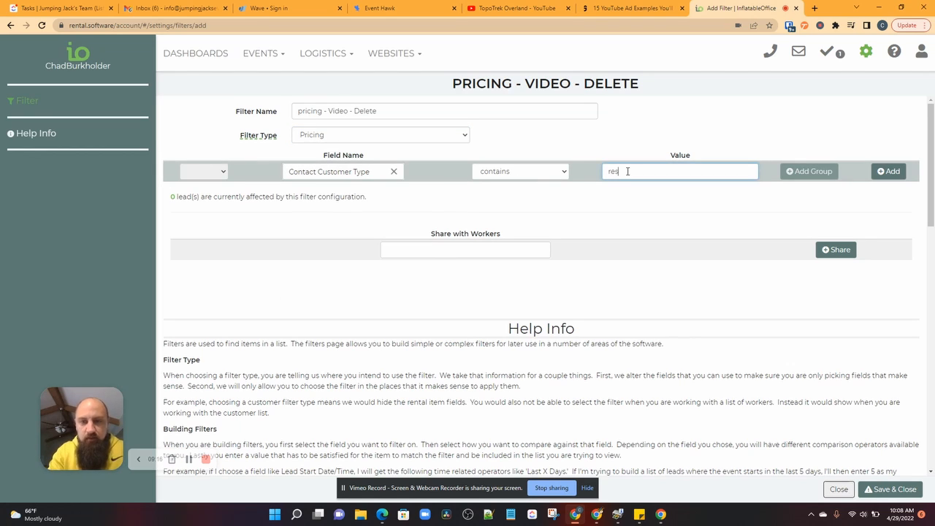
pyautogui.write('residential')
pyautogui.click(888, 171)
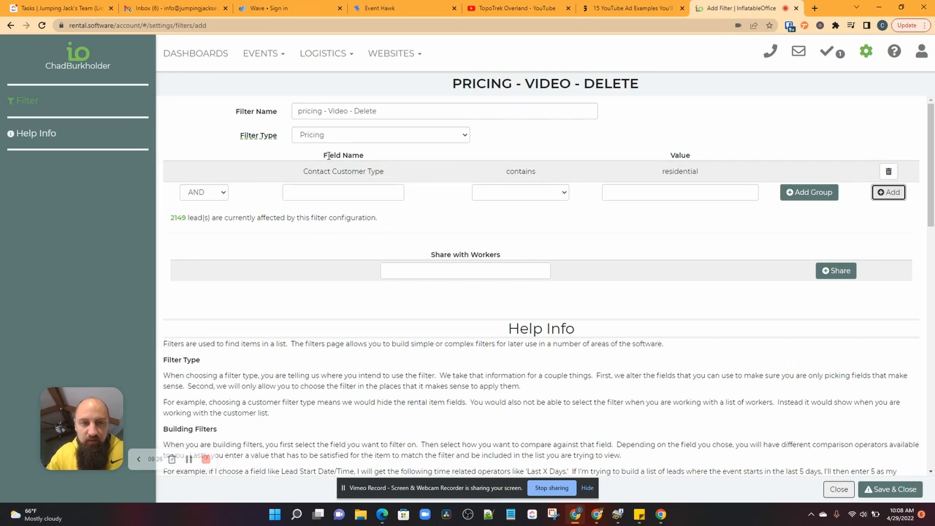
pyautogui.moveTo(324, 156); pyautogui.dragTo(363, 156)
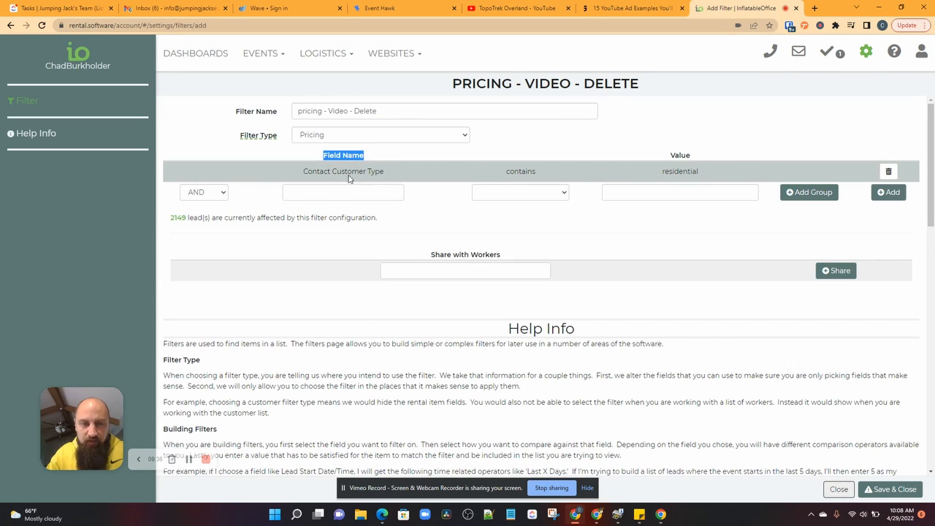
pyautogui.click(367, 194)
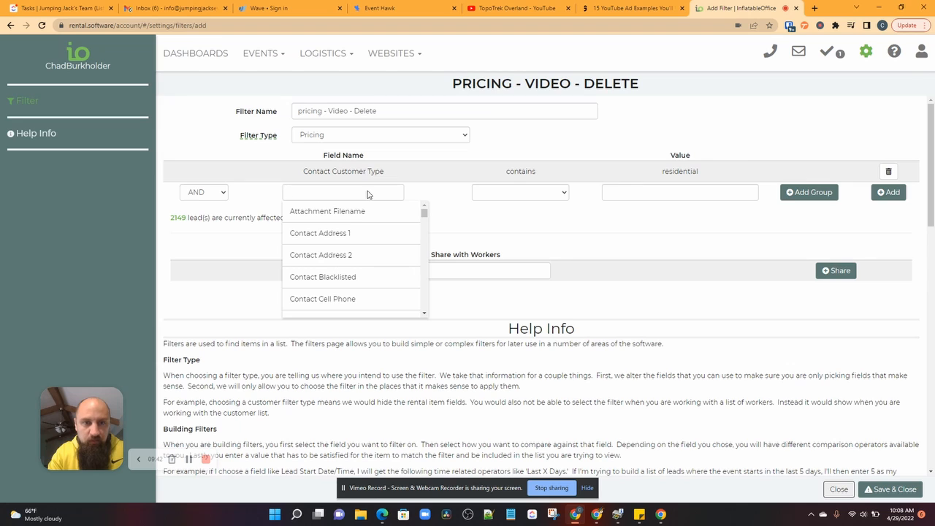
pyautogui.write('Lead St')
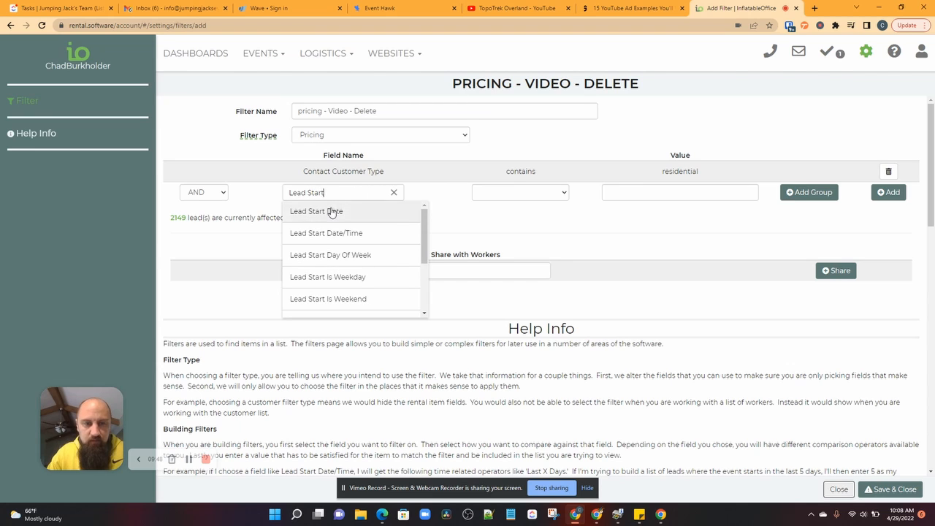
pyautogui.click(330, 212)
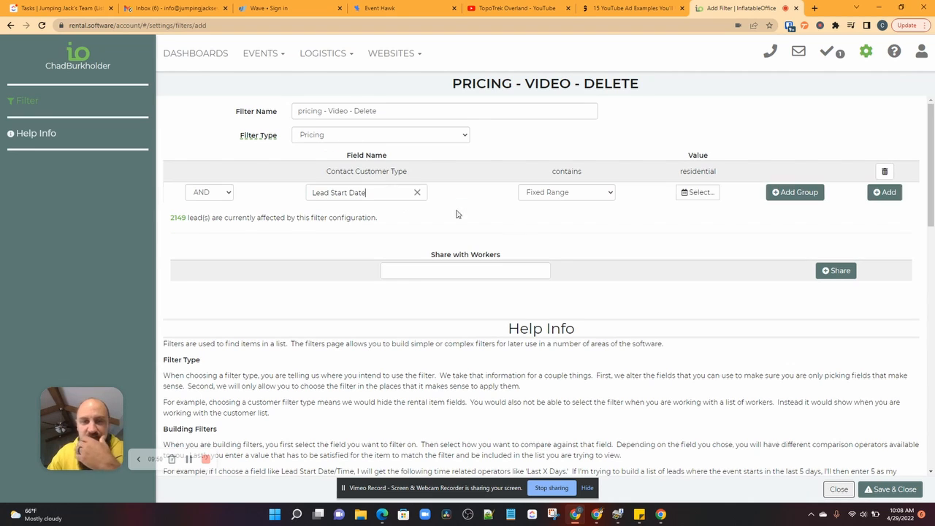
pyautogui.click(592, 194)
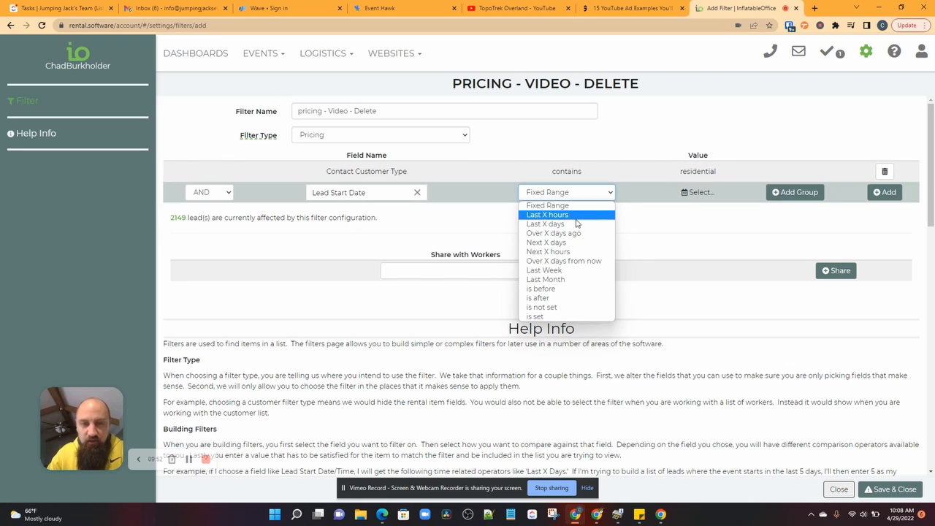
pyautogui.click(542, 205)
pyautogui.click(691, 196)
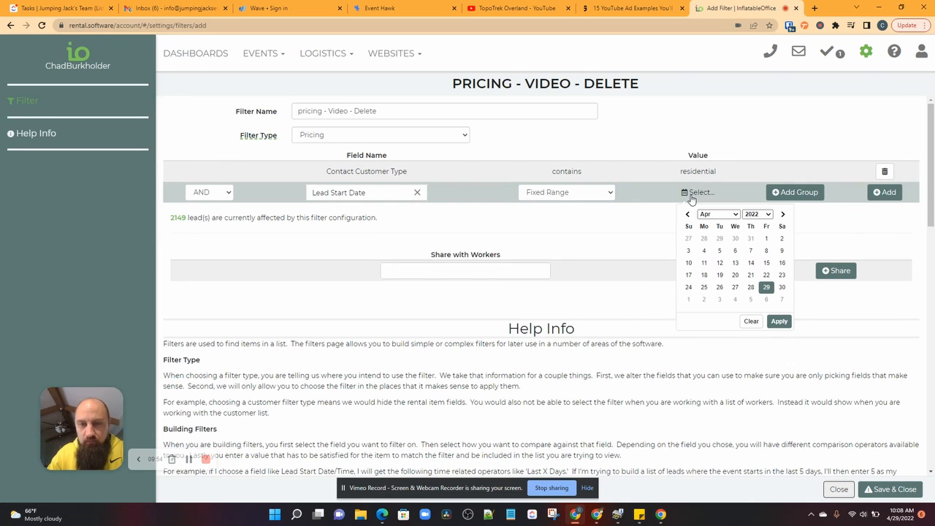
pyautogui.click(691, 199)
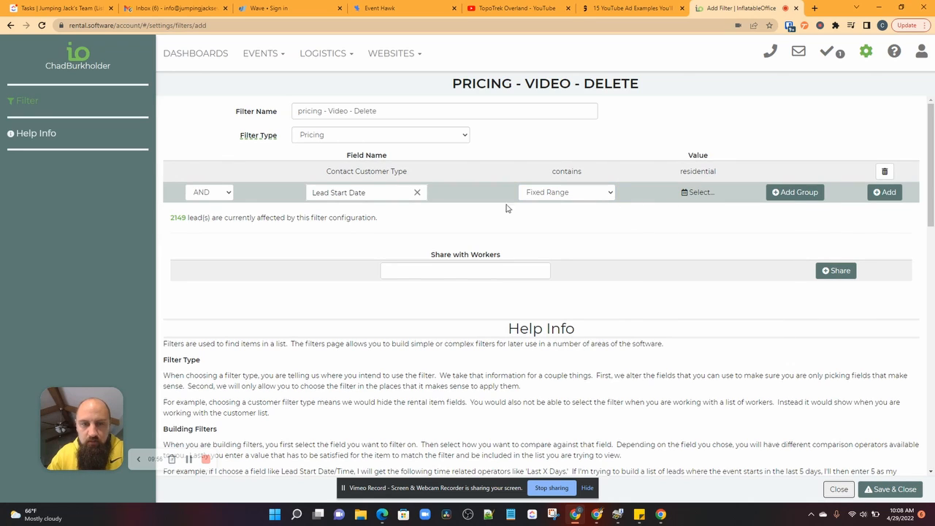
pyautogui.click(417, 192)
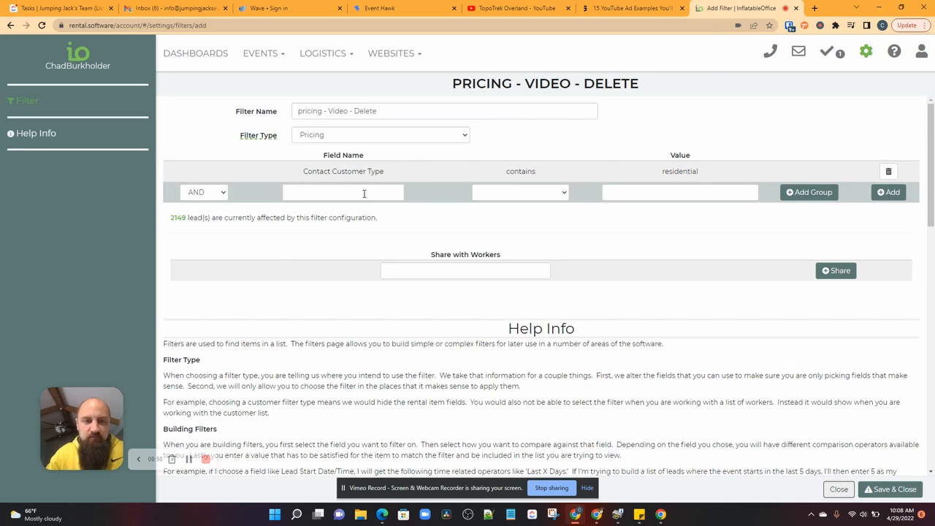
# Step: Fill in a second condition requiring Lead Start Day Of Week to contain "Friday"
pyautogui.click(363, 193)
pyautogui.write('Lead Start')
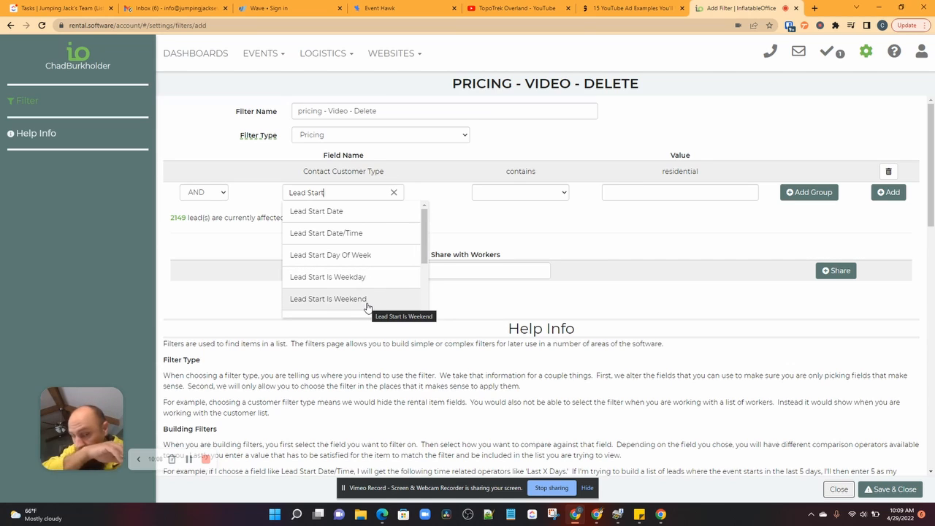
pyautogui.scroll(-2, 378, 282)
pyautogui.scroll(2, 375, 276)
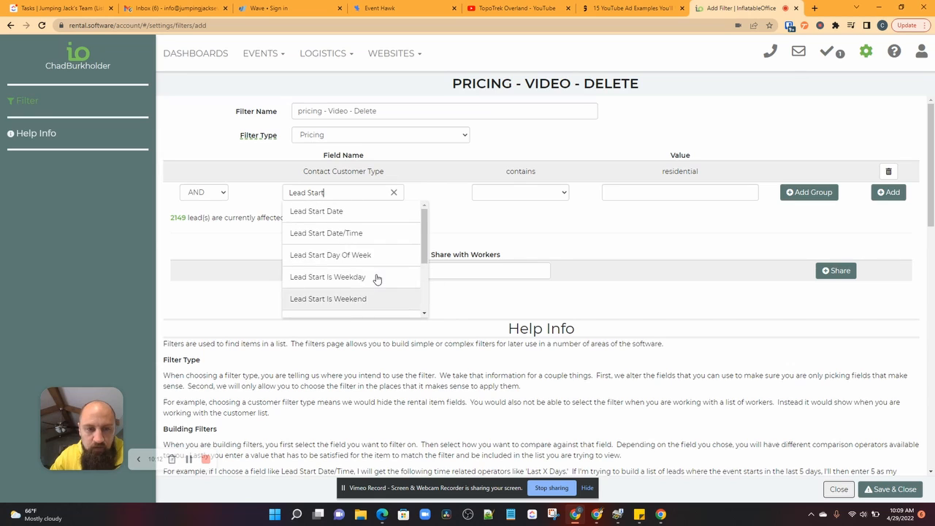
pyautogui.scroll(-4, 358, 267)
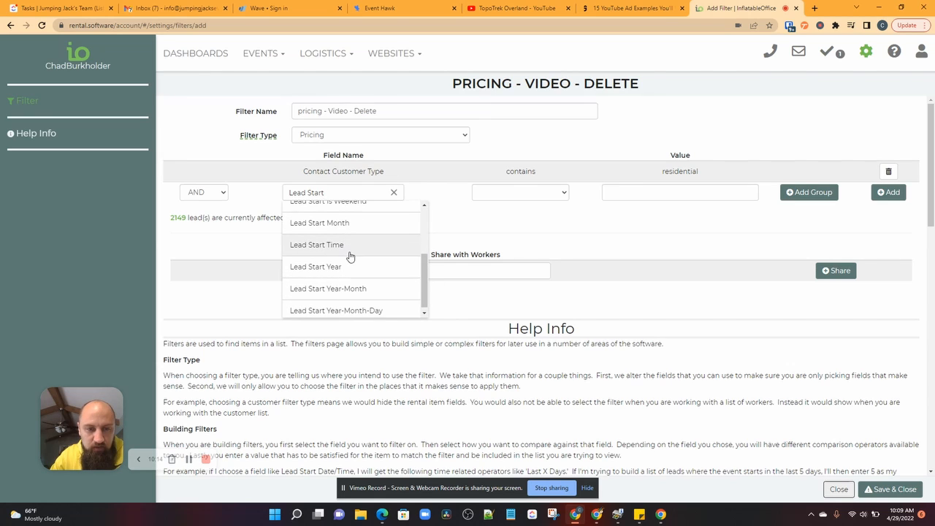
pyautogui.scroll(-1, 351, 258)
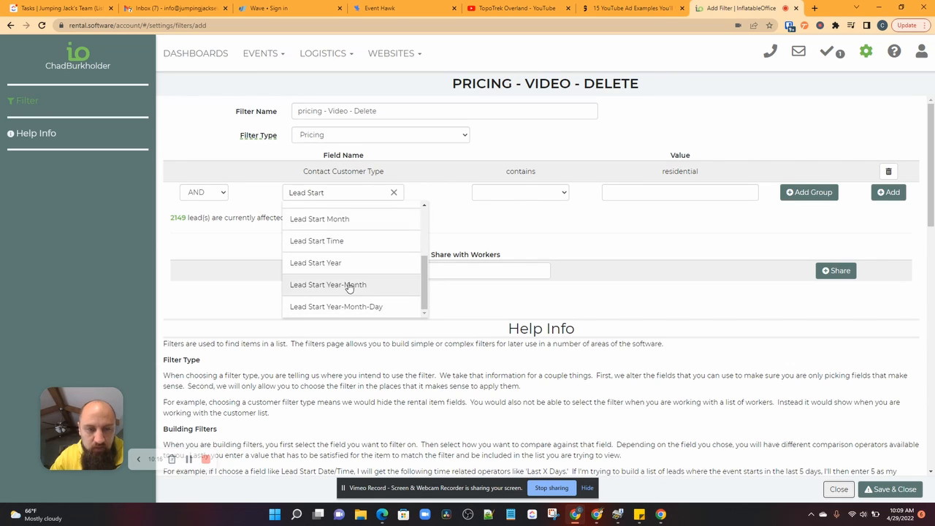
pyautogui.scroll(5, 351, 284)
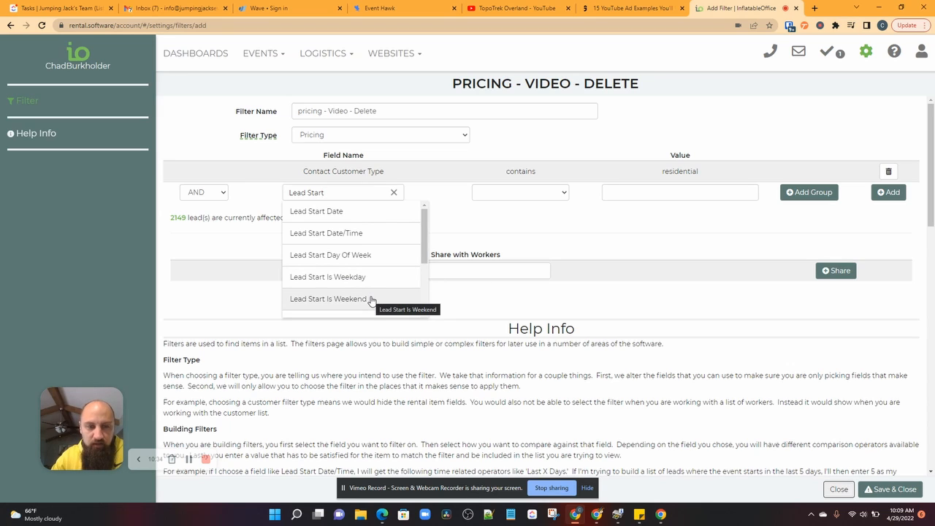
pyautogui.click(366, 255)
pyautogui.click(662, 194)
pyautogui.write('Friday')
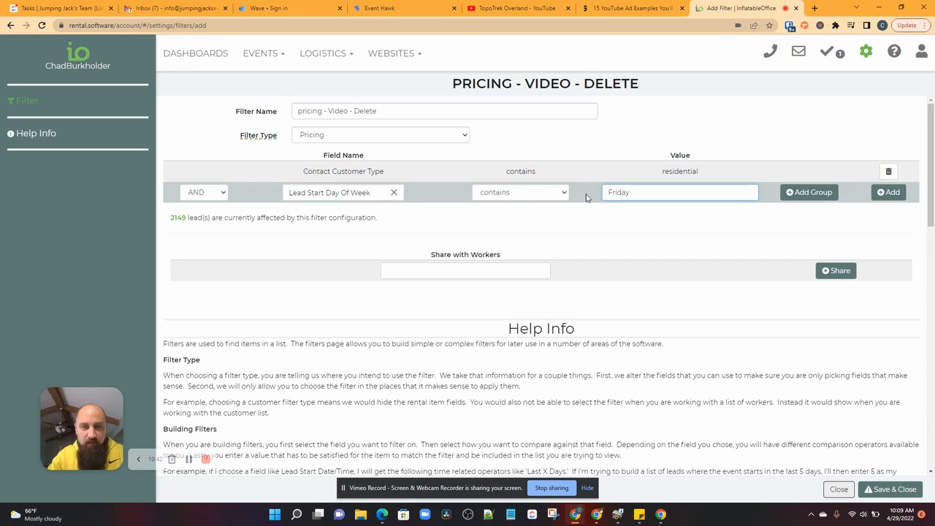
# Step: Switch to the Item Pricing spreadsheet to review the Residential Weekend criteria, and return to the InflatableOffice filter
pyautogui.moveTo(600, 514)
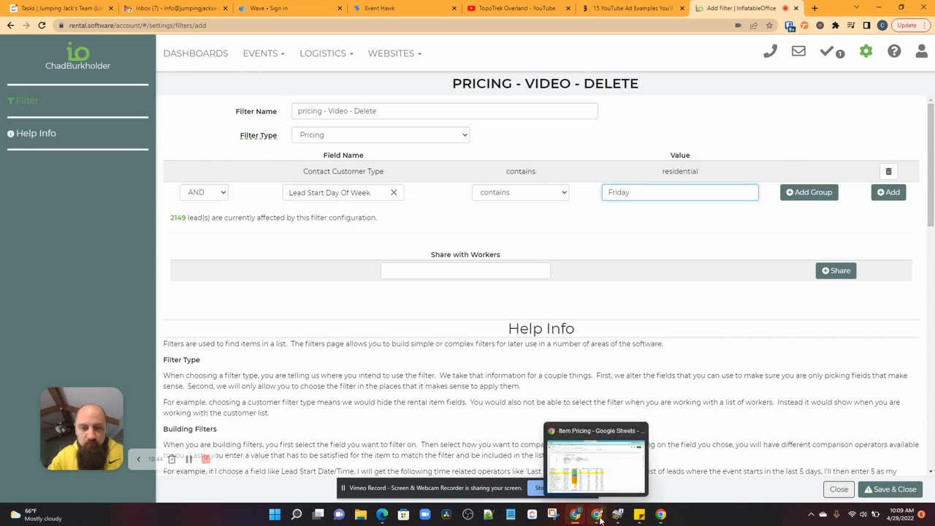
pyautogui.click(614, 471)
pyautogui.click(308, 181)
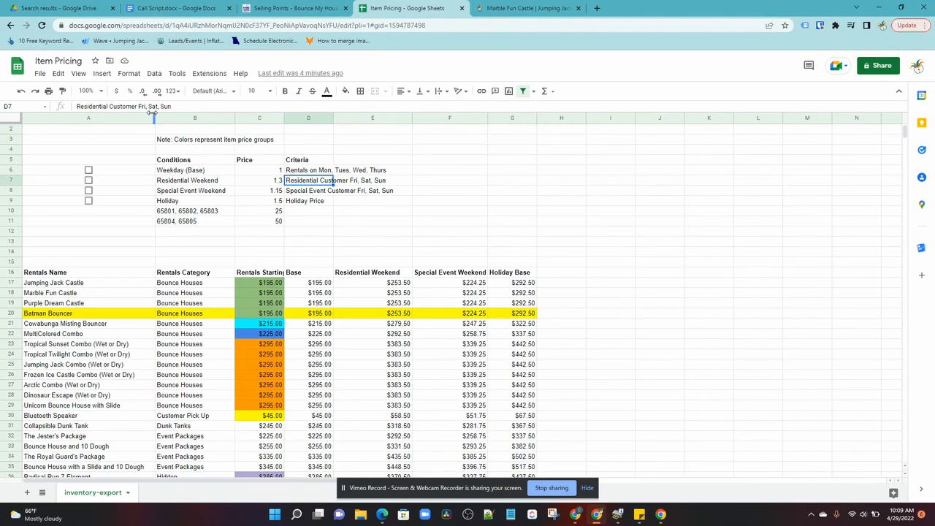
pyautogui.moveTo(77, 105); pyautogui.dragTo(172, 107)
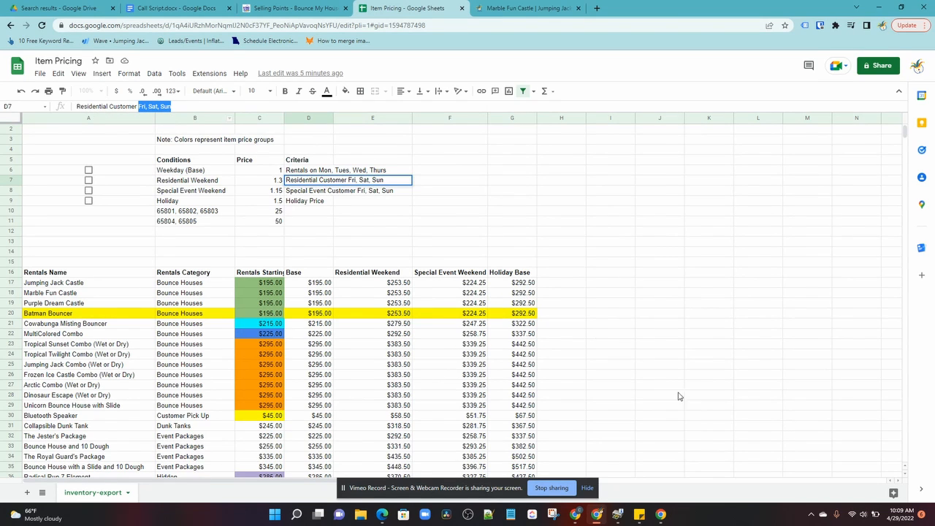
pyautogui.click(168, 106)
pyautogui.moveTo(575, 522)
pyautogui.click(569, 464)
# Step: Add the Friday condition as a separate group joined to the customer type condition with AND
pyautogui.click(808, 192)
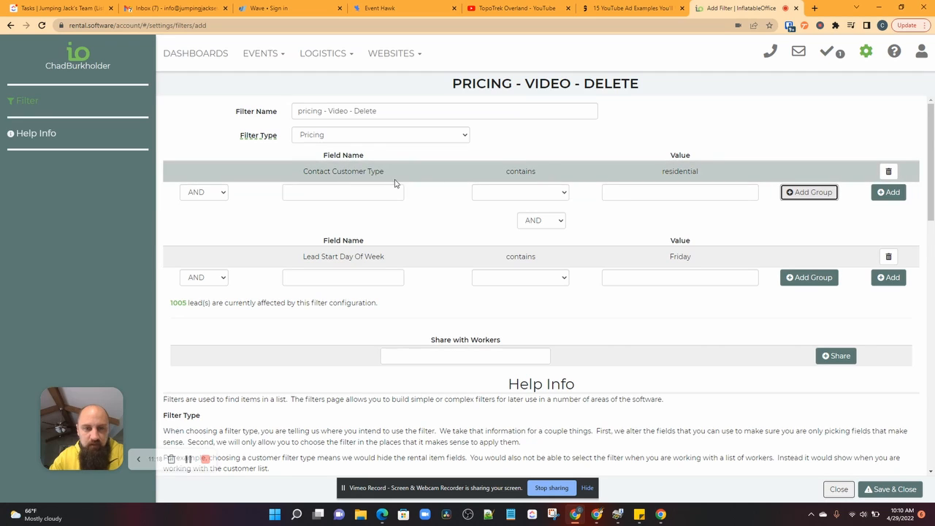
pyautogui.moveTo(304, 257); pyautogui.dragTo(390, 259)
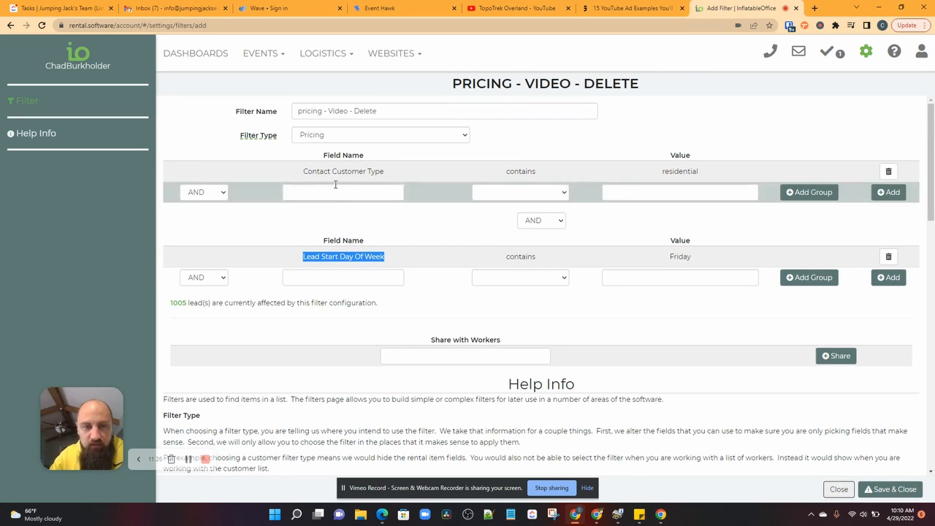
pyautogui.click(534, 221)
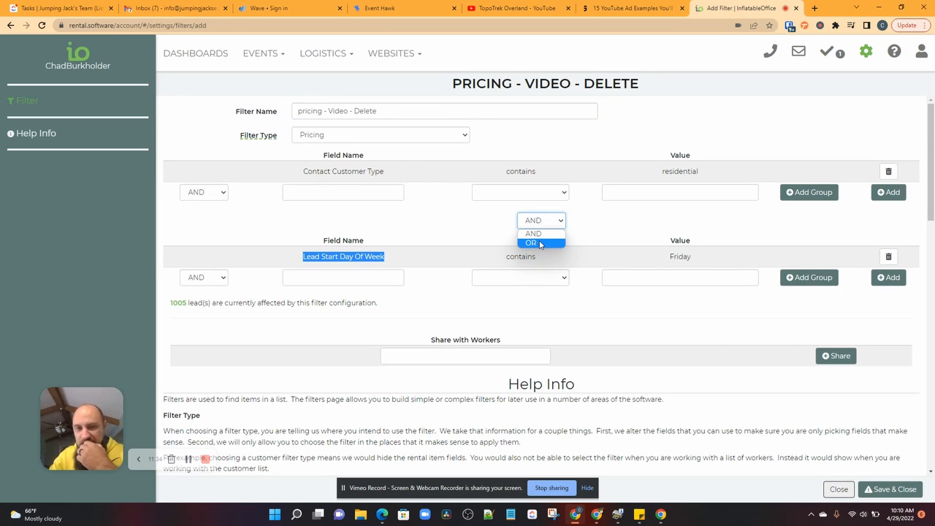
pyautogui.click(532, 234)
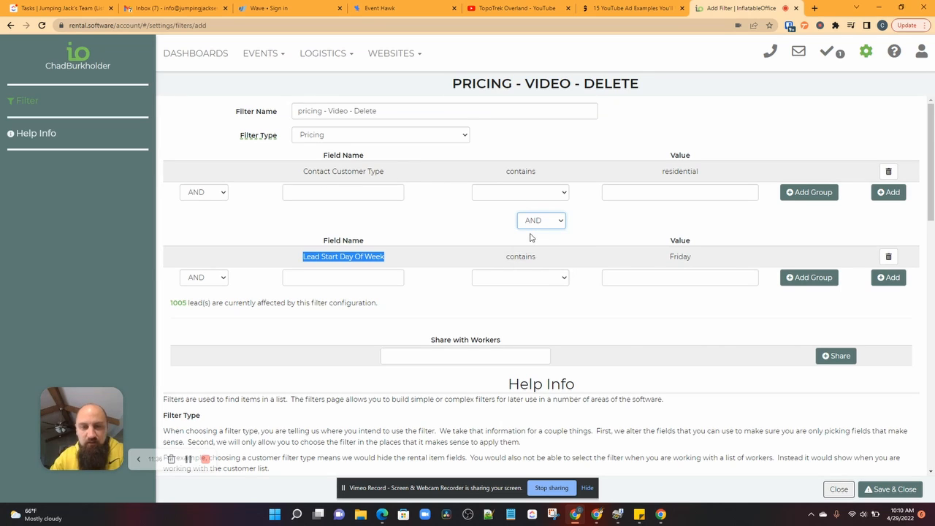
# Step: Add an OR condition to the day-of-week group requiring Lead Start Day Of Week to contain "Saturday"
pyautogui.click(217, 280)
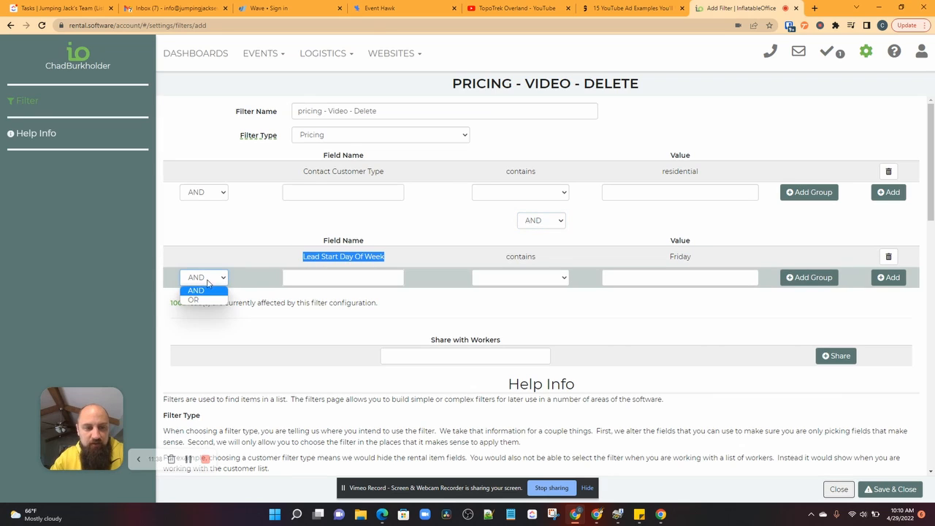
pyautogui.click(208, 299)
pyautogui.click(324, 275)
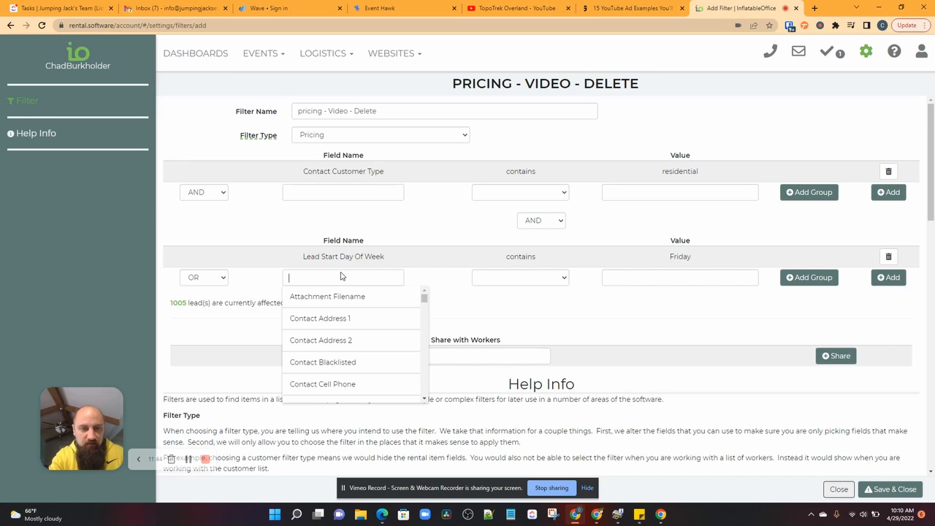
pyautogui.write('Start Day of week')
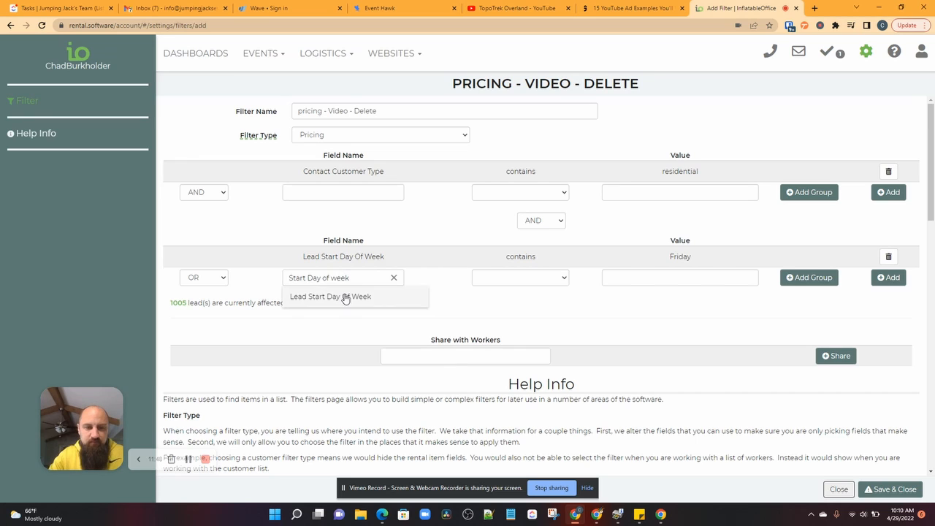
pyautogui.click(346, 297)
pyautogui.click(633, 275)
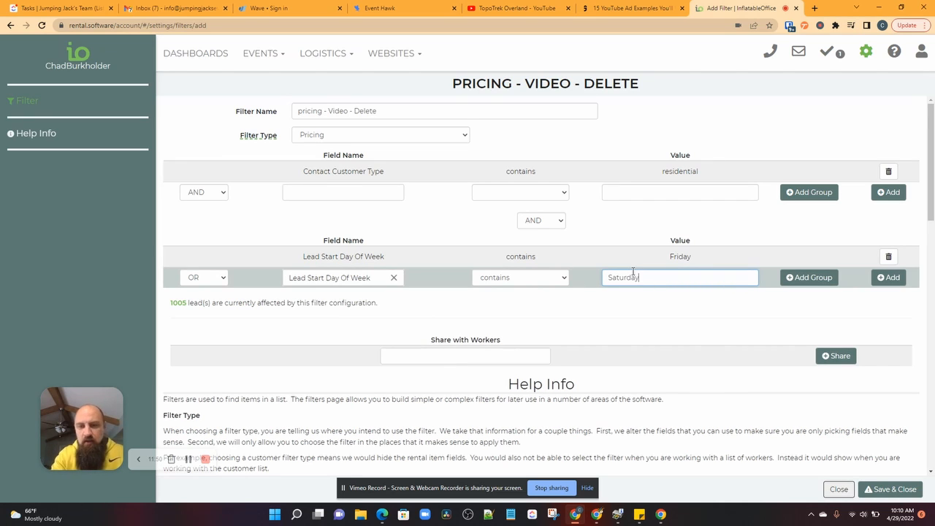
pyautogui.click(892, 281)
# Step: Add another OR condition to the same group requiring Lead Start Day Of Week to contain "Sunday"
pyautogui.click(544, 298)
pyautogui.click(534, 296)
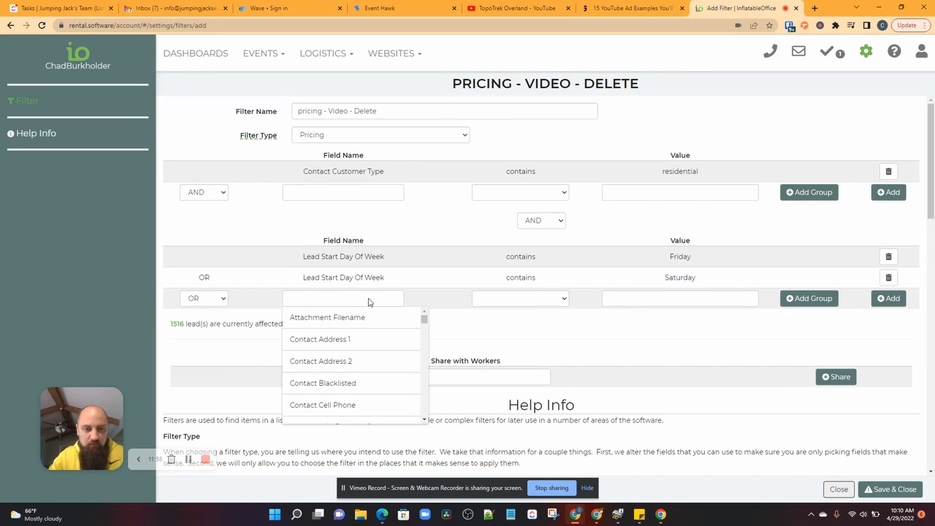
pyautogui.write('Lead start day of w')
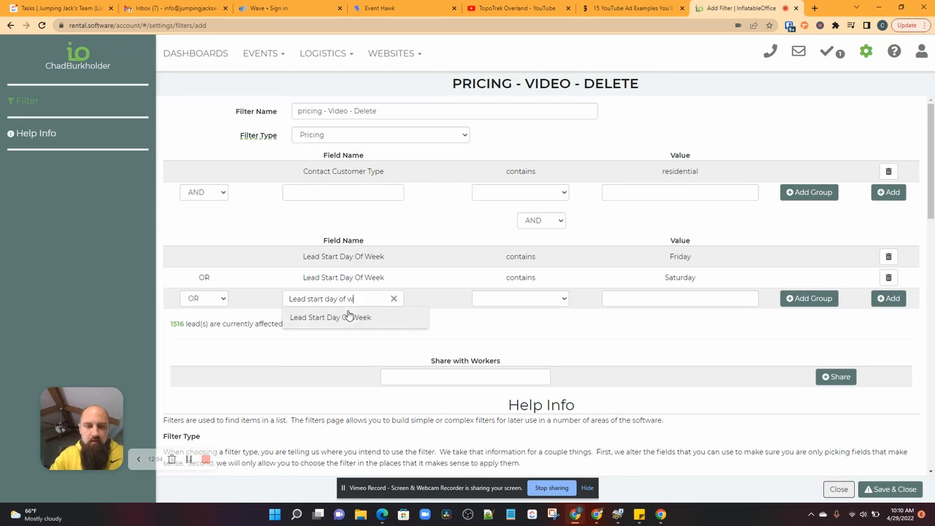
pyautogui.click(343, 317)
pyautogui.click(648, 298)
pyautogui.write('Sunday')
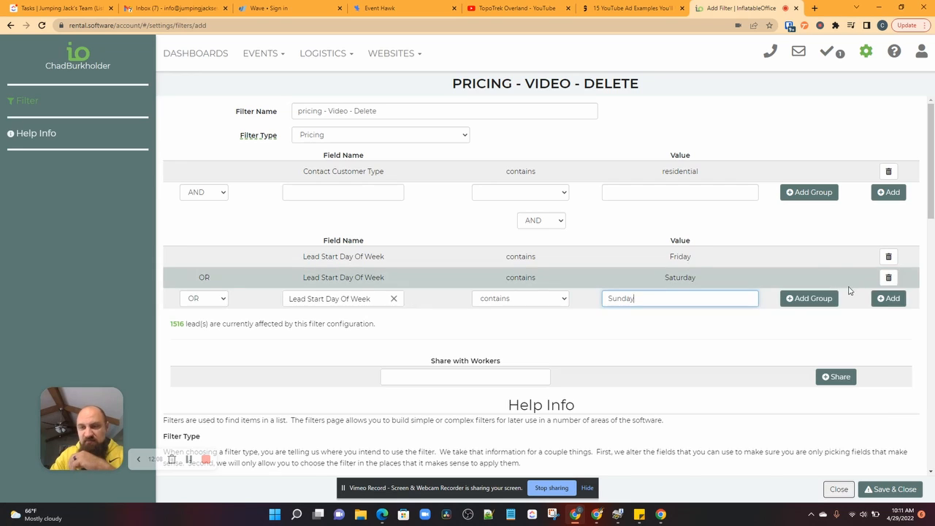
pyautogui.click(888, 298)
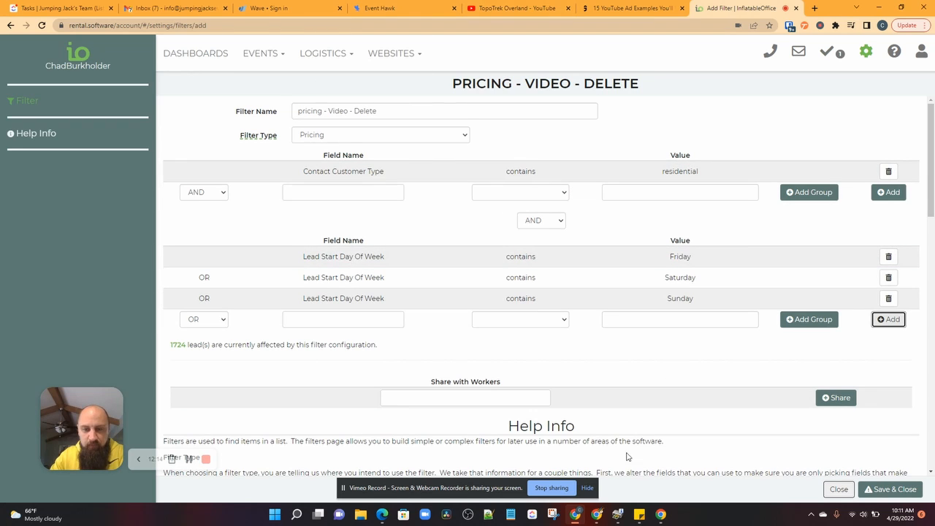
# Step: Switch to the Item Pricing spreadsheet and review the Residential Weekend days and the first ZIP code condition, 65801, 65802, 65803
pyautogui.click(597, 514)
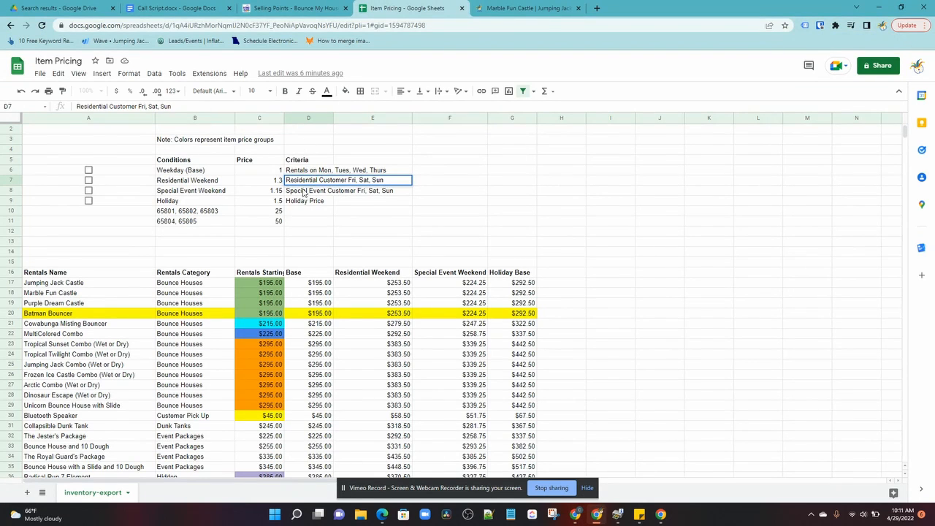
pyautogui.moveTo(80, 106); pyautogui.dragTo(170, 106)
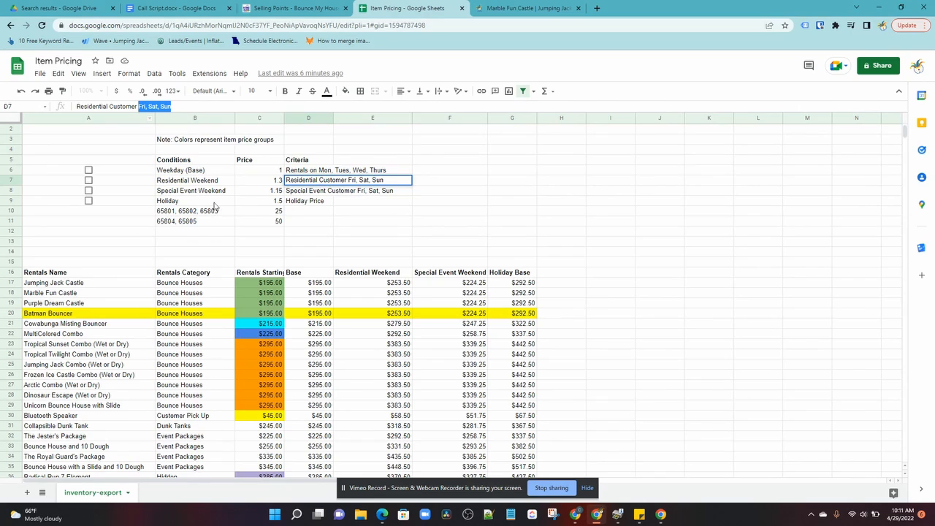
pyautogui.click(188, 213)
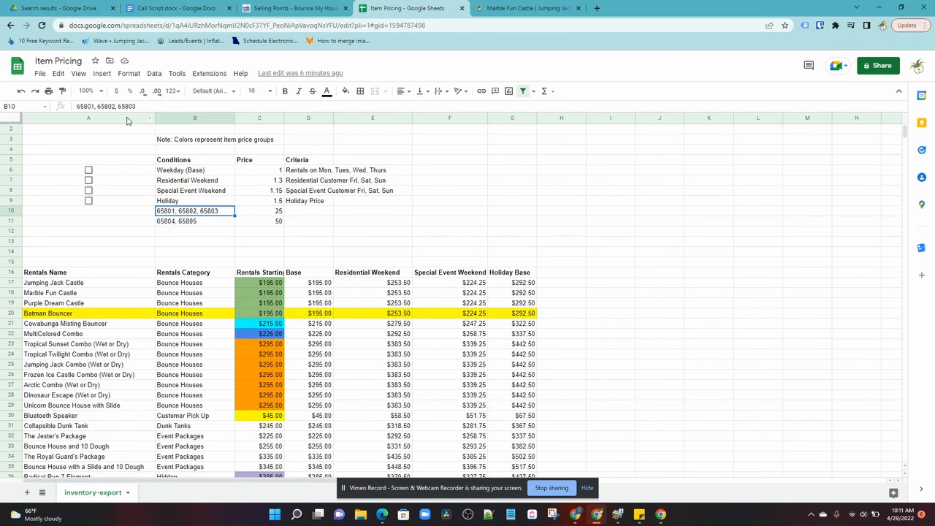
pyautogui.moveTo(78, 106); pyautogui.dragTo(133, 105)
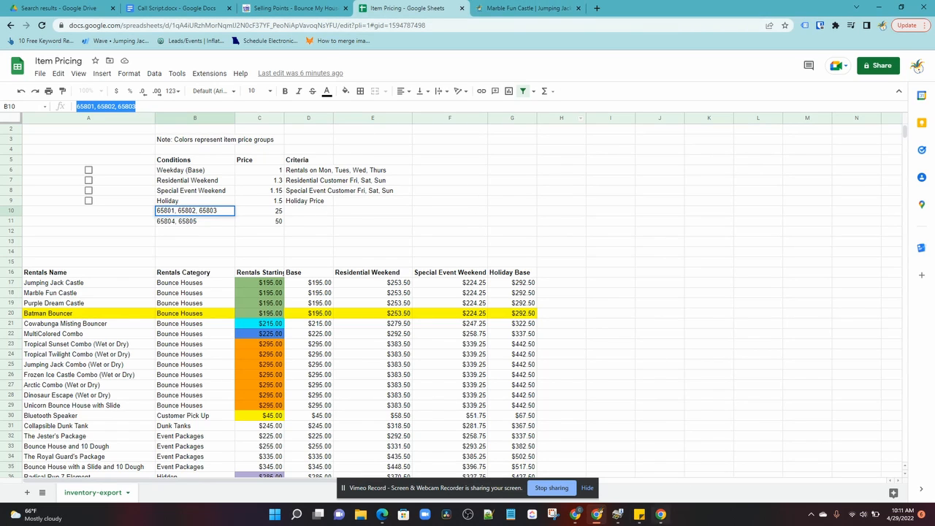
# Step: Return to InflatableOffice and close the "pricing - Video - Delete" filter without saving it
pyautogui.moveTo(623, 507)
pyautogui.moveTo(577, 520)
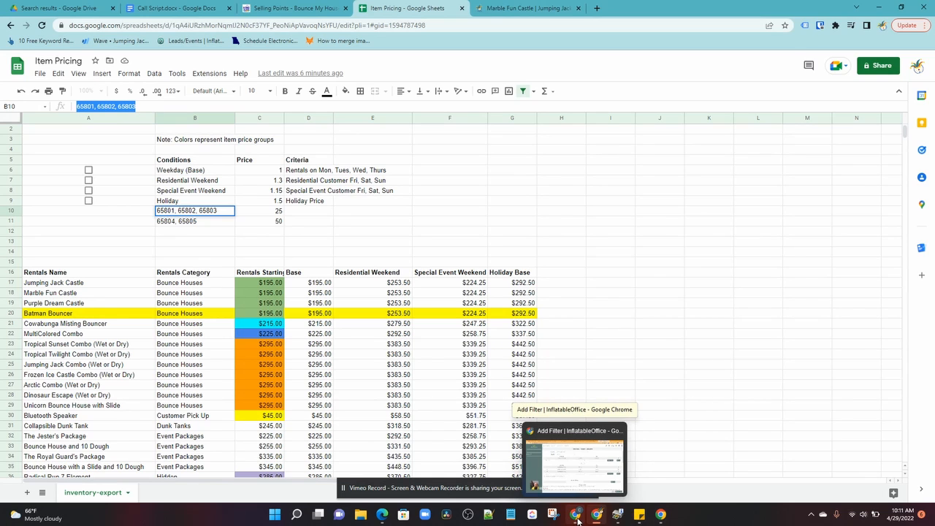
pyautogui.click(577, 517)
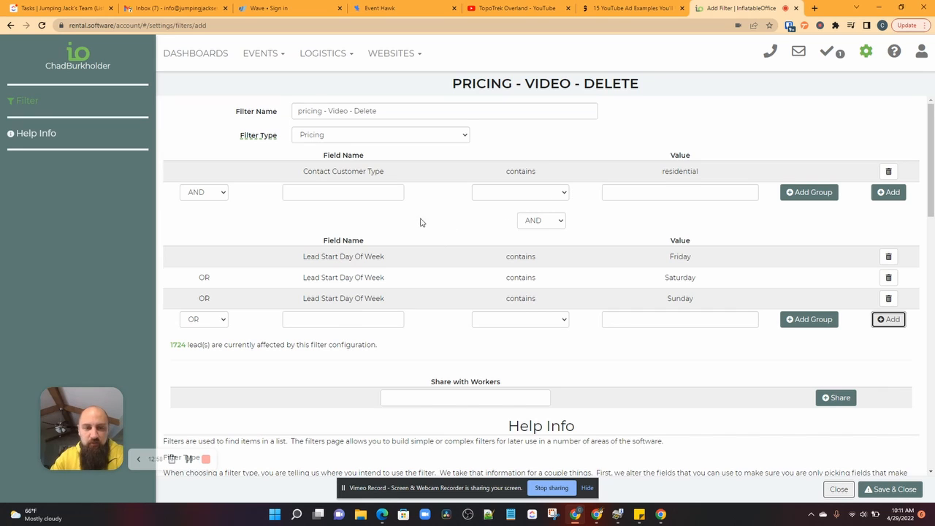
pyautogui.click(838, 489)
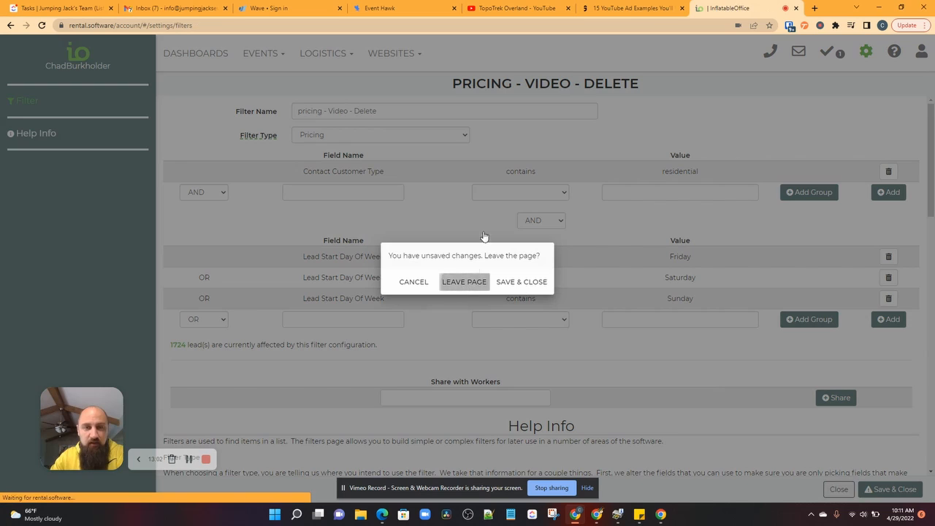
# Step: Discard the unsaved filter changes and check the pricing conditions in the Item Pricing spreadsheet before returning to the filters list
pyautogui.click(470, 281)
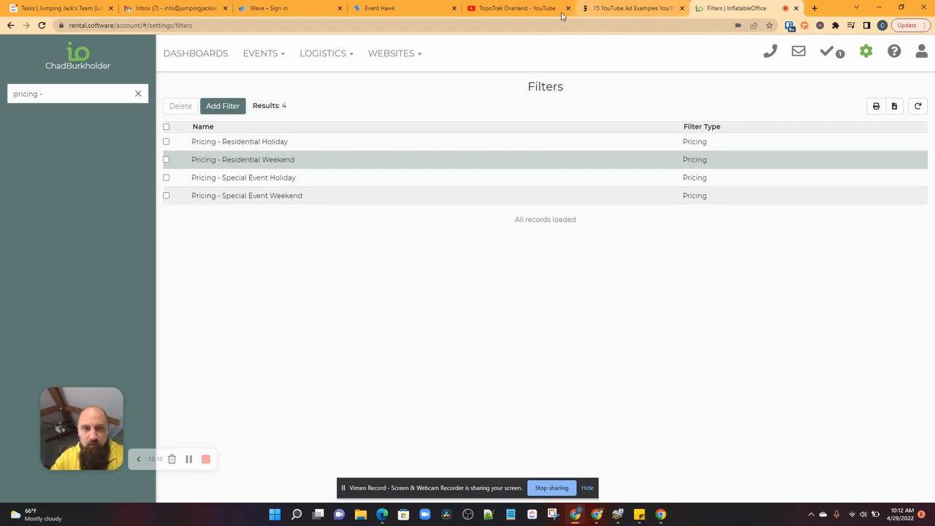
pyautogui.click(605, 519)
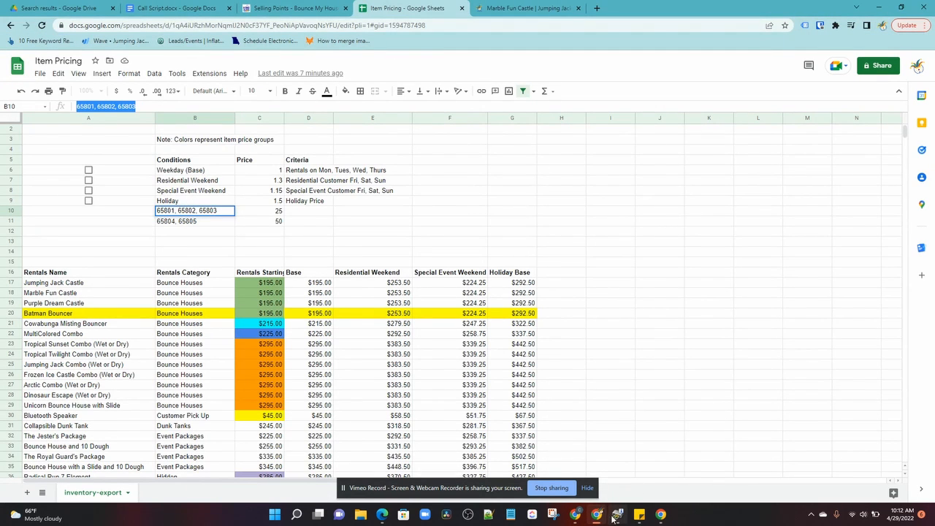
pyautogui.click(574, 514)
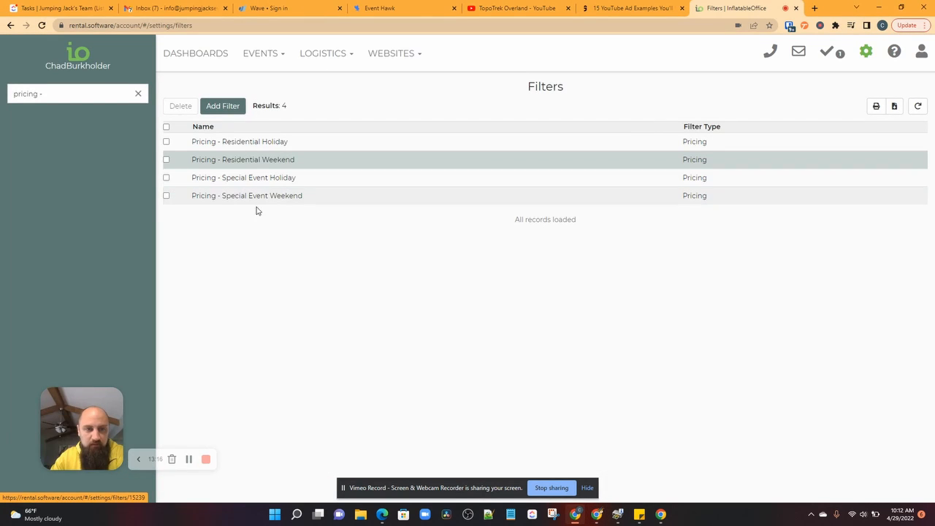
# Step: Open the "Pricing - Special Event Weekend" filter, review its customer type and start-day conditions, and close it unchanged
pyautogui.click(271, 196)
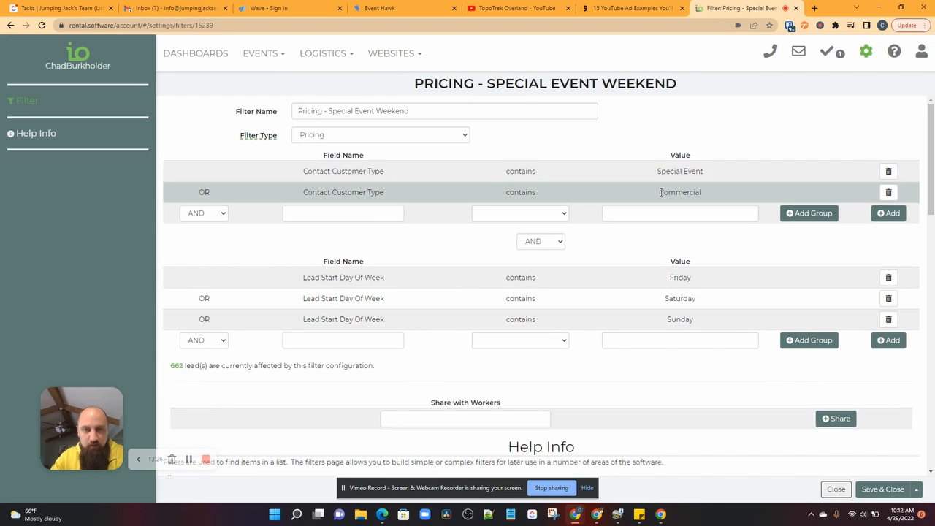
pyautogui.moveTo(661, 192); pyautogui.dragTo(702, 191)
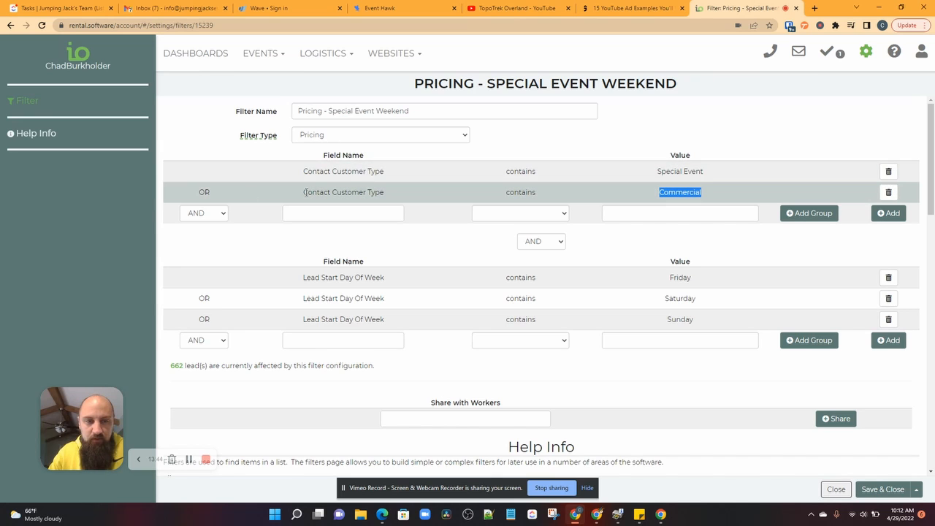
pyautogui.doubleClick(204, 193)
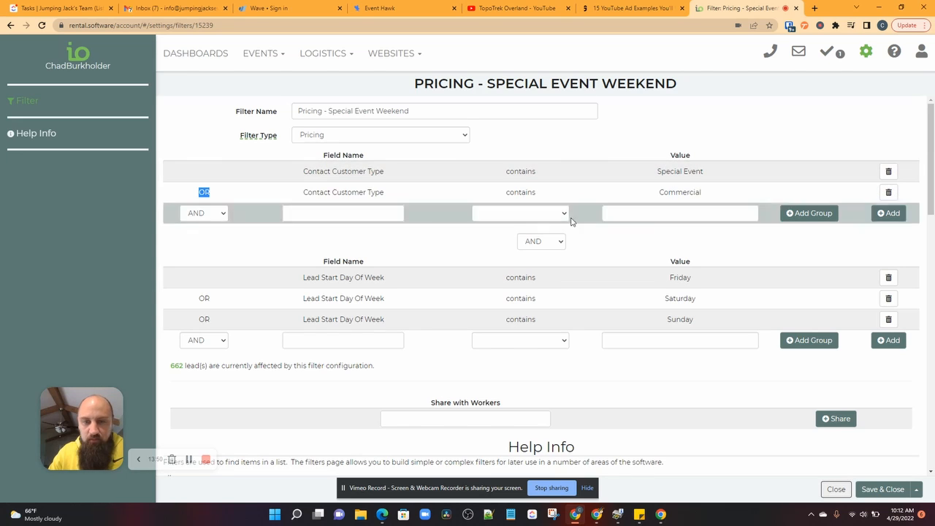
pyautogui.moveTo(304, 278); pyautogui.dragTo(383, 319)
pyautogui.click(323, 278)
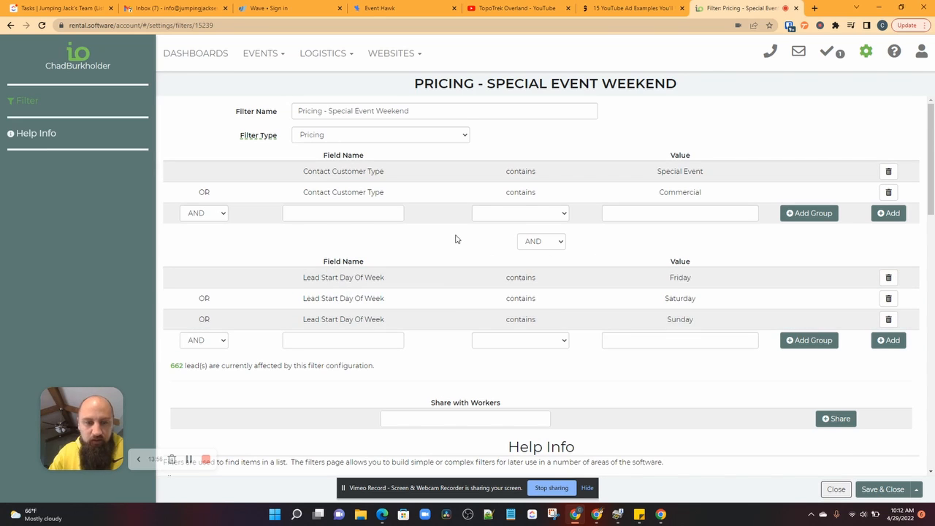
pyautogui.click(838, 492)
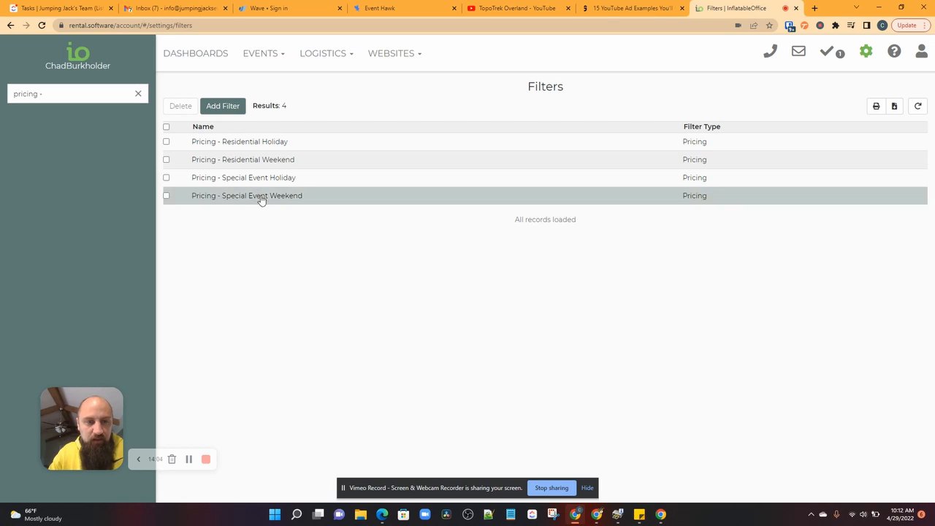
# Step: Create a new filter named "Pricing - Holiday" with the filter type Pricing
pyautogui.click(218, 109)
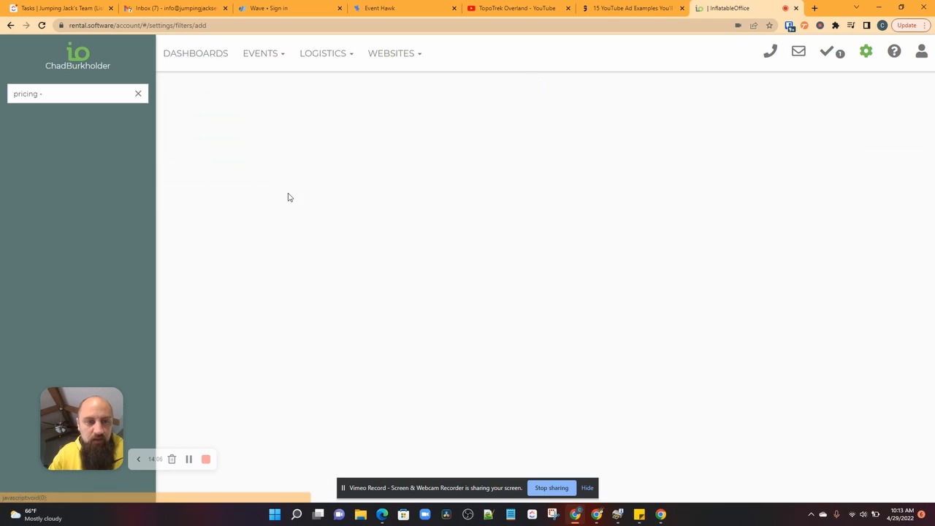
pyautogui.click(307, 111)
pyautogui.write('Pricing')
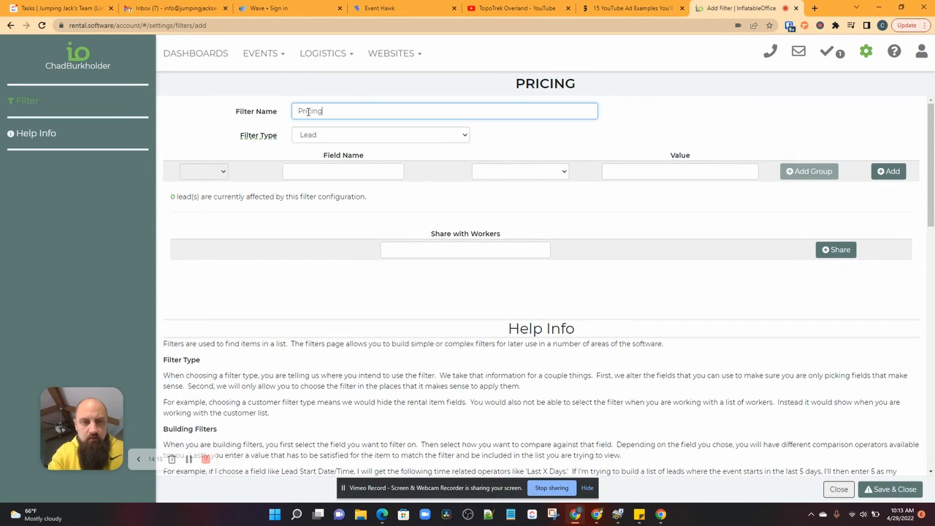
pyautogui.write(' - Holide')
pyautogui.press('BackSpace')
pyautogui.write('ay')
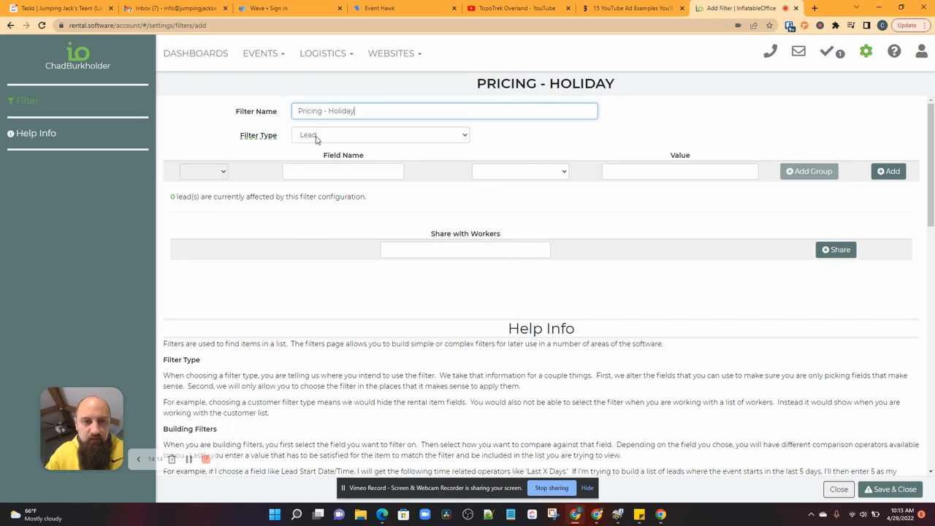
pyautogui.click(316, 137)
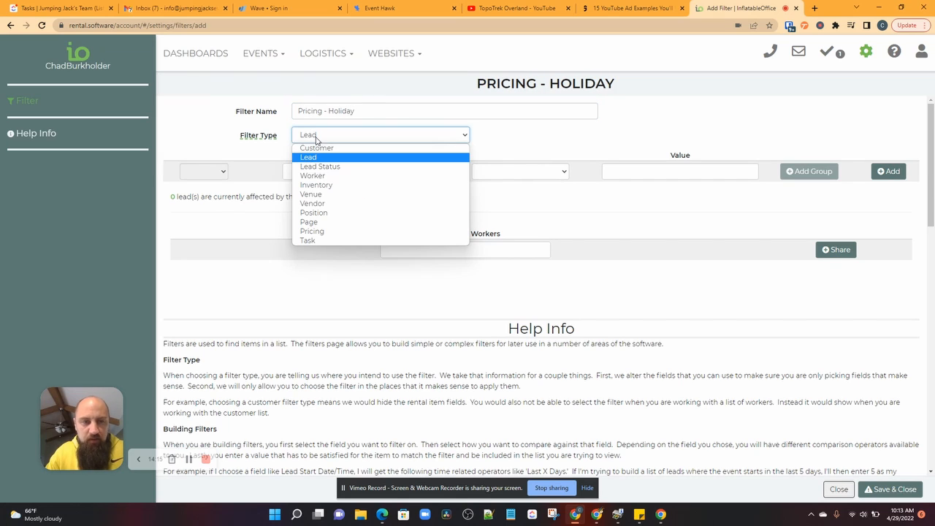
pyautogui.click(327, 233)
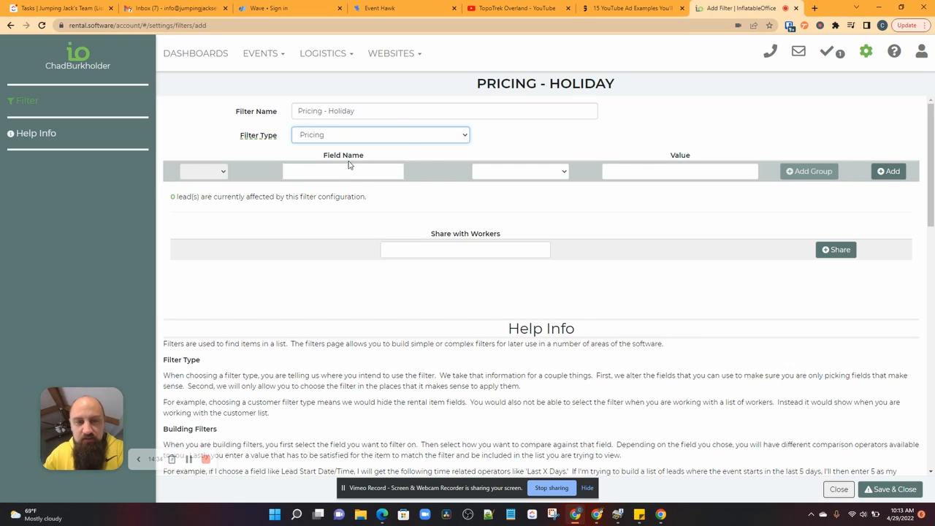
# Step: Add a condition requiring Lead Start Date to fall in the fixed range 07/01/2022 - 07/04/2022
pyautogui.click(328, 173)
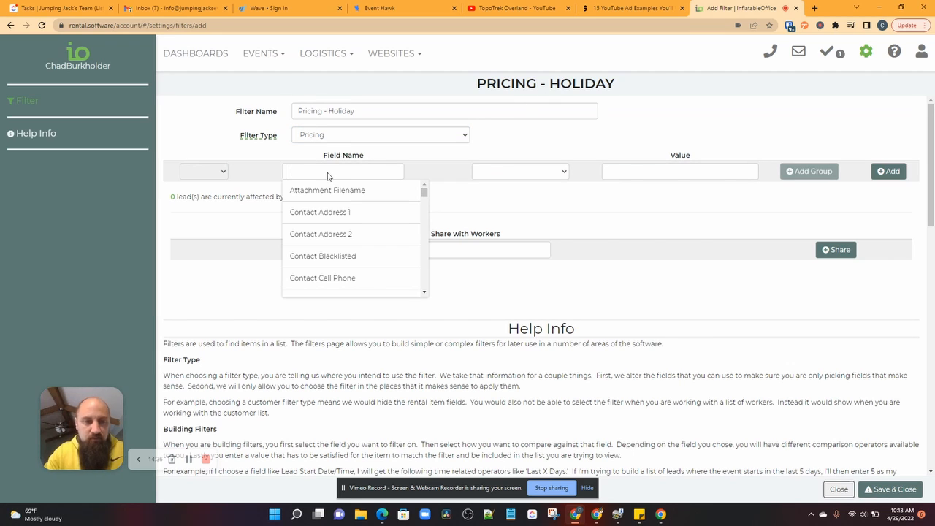
pyautogui.press('BackSpace')
pyautogui.write('Lead Start Date')
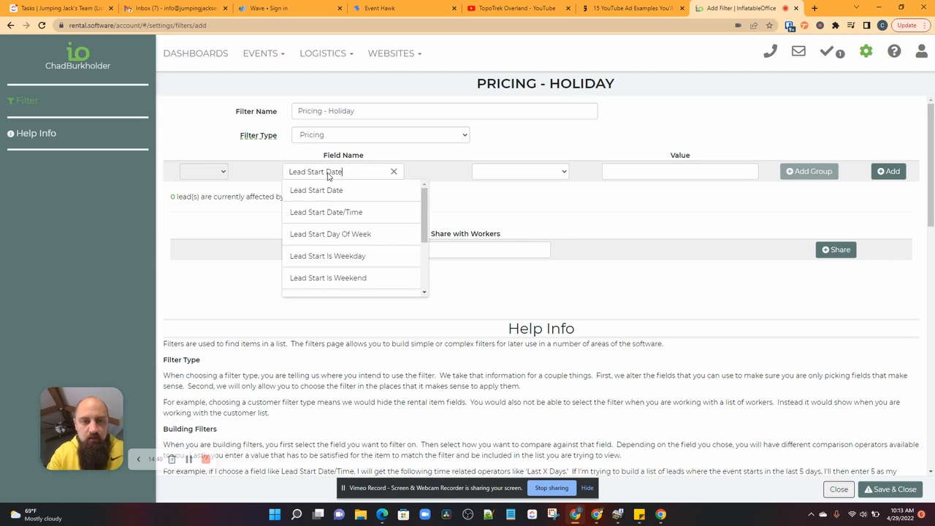
pyautogui.click(322, 190)
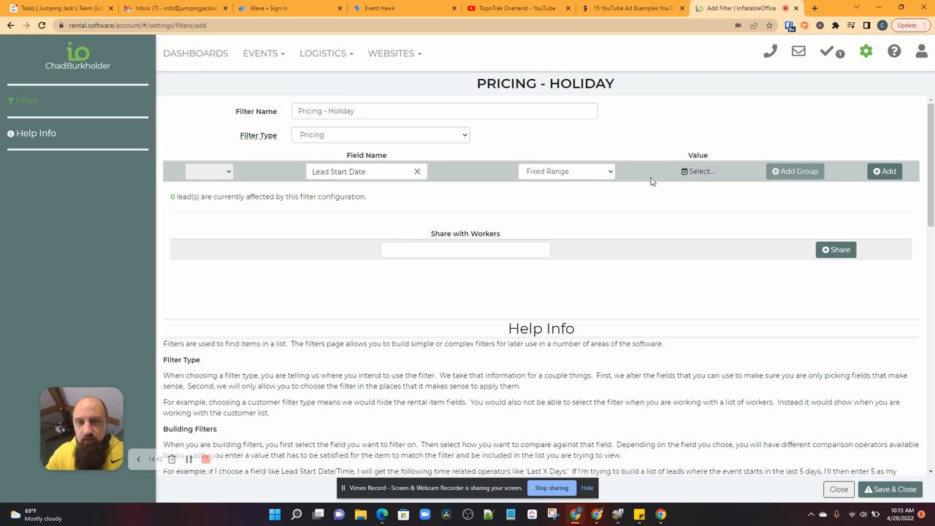
pyautogui.click(701, 171)
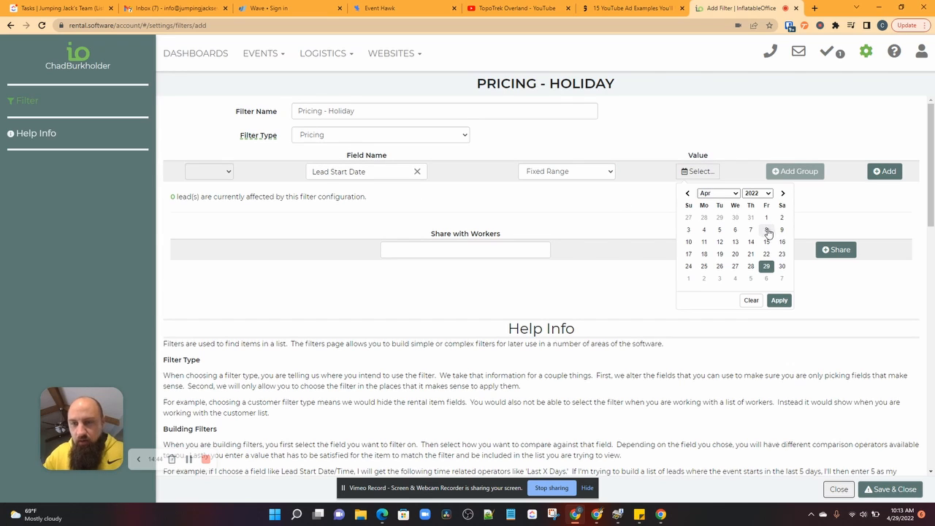
pyautogui.click(783, 193)
pyautogui.click(783, 194)
pyautogui.click(783, 194)
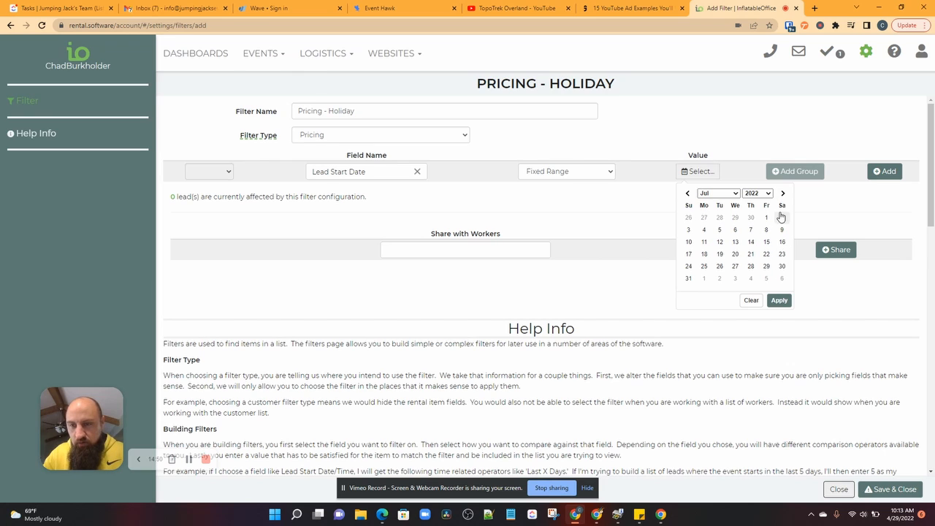
pyautogui.click(766, 218)
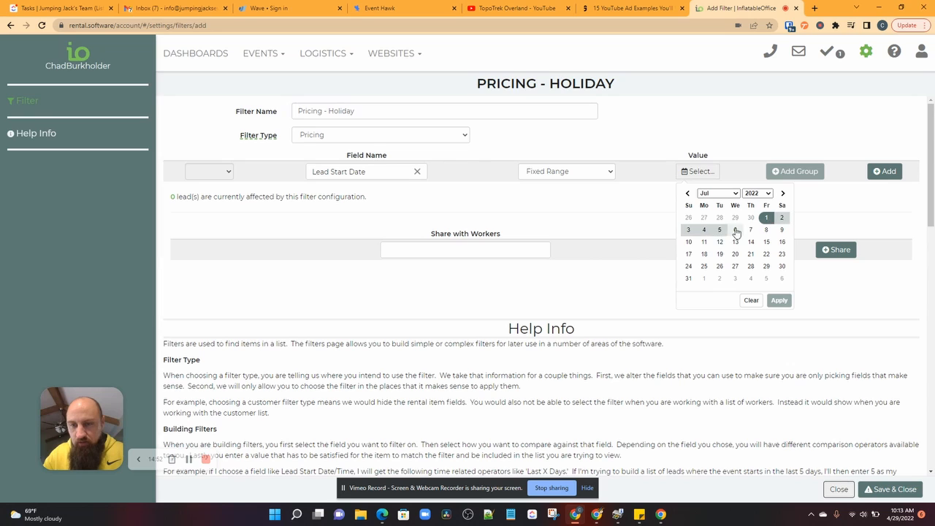
pyautogui.click(704, 229)
pyautogui.click(779, 300)
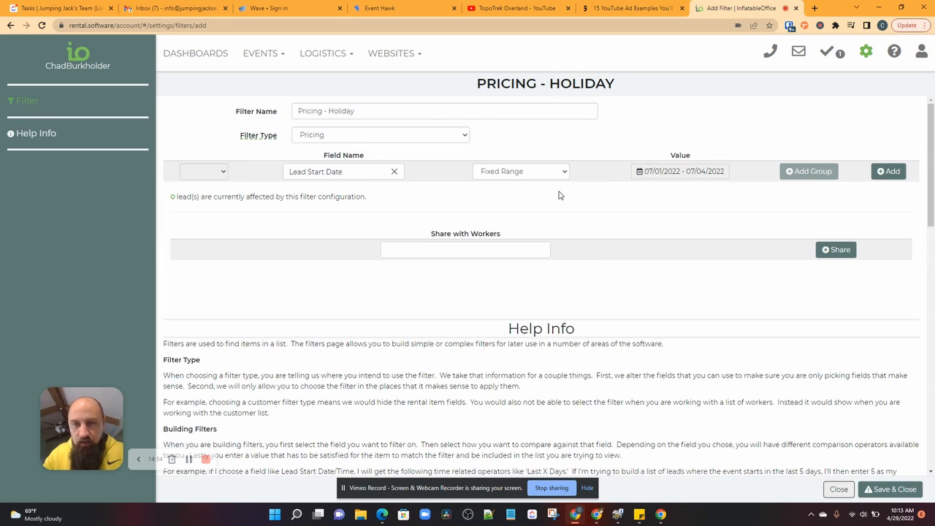
pyautogui.click(889, 171)
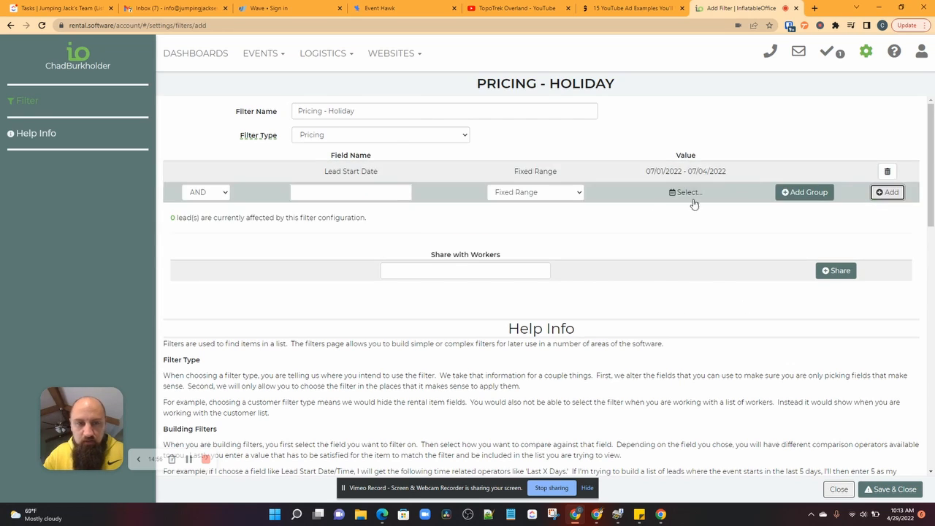
# Step: Start a second condition in the holiday filter, joined with OR and based on Lead Start Date
pyautogui.click(194, 192)
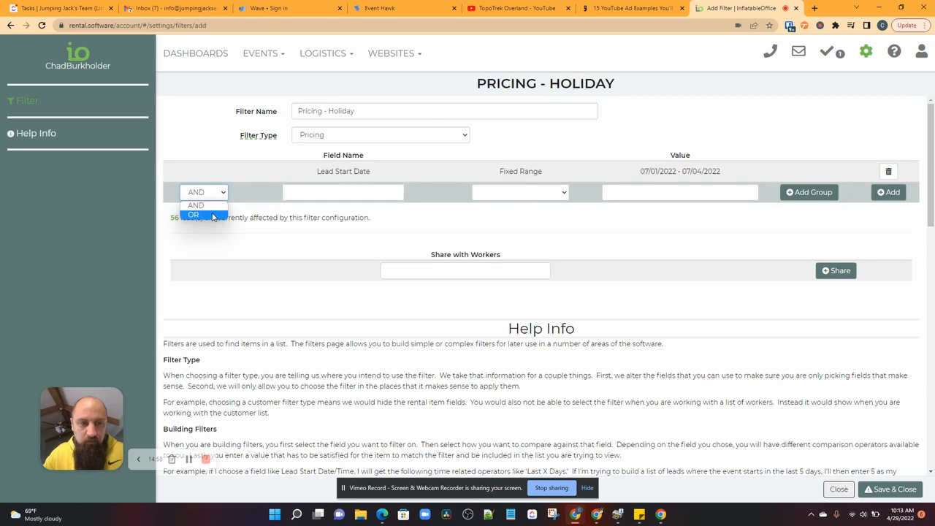
pyautogui.click(209, 214)
pyautogui.click(320, 196)
pyautogui.write('Le')
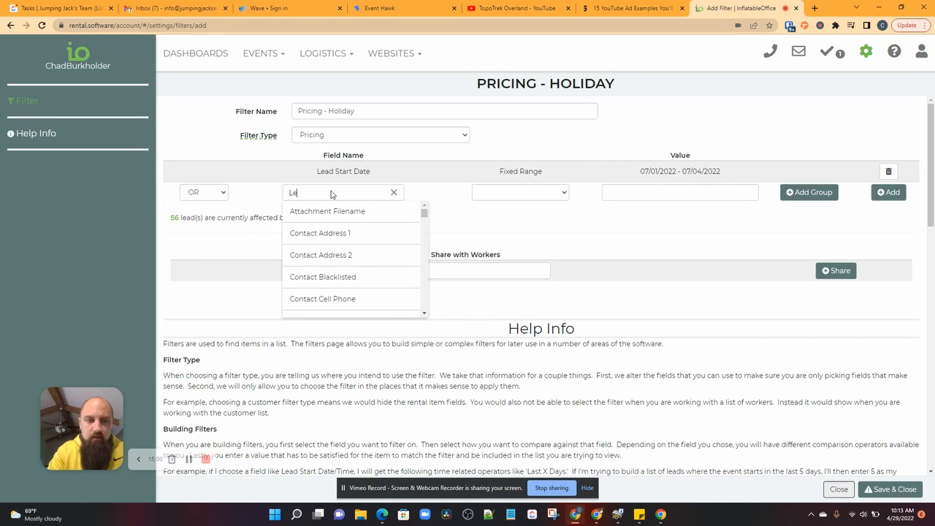
pyautogui.write('ad Start Date')
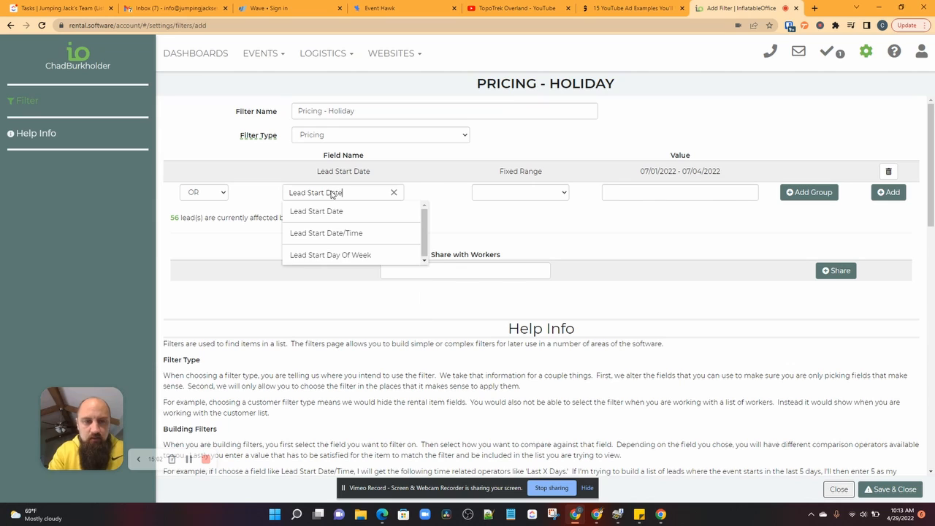
pyautogui.click(333, 211)
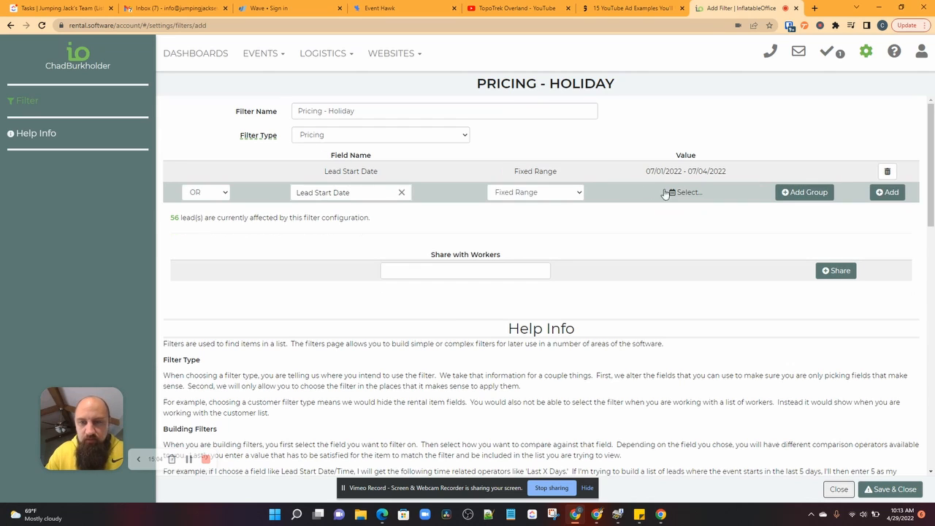
# Step: Set the second condition's fixed range to 10/28/2022 - 10/31/2022 and add it to the filter
pyautogui.click(672, 191)
pyautogui.click(770, 214)
pyautogui.click(771, 214)
pyautogui.click(771, 214)
pyautogui.click(771, 214)
pyautogui.click(770, 214)
pyautogui.click(770, 214)
pyautogui.click(771, 214)
pyautogui.click(675, 215)
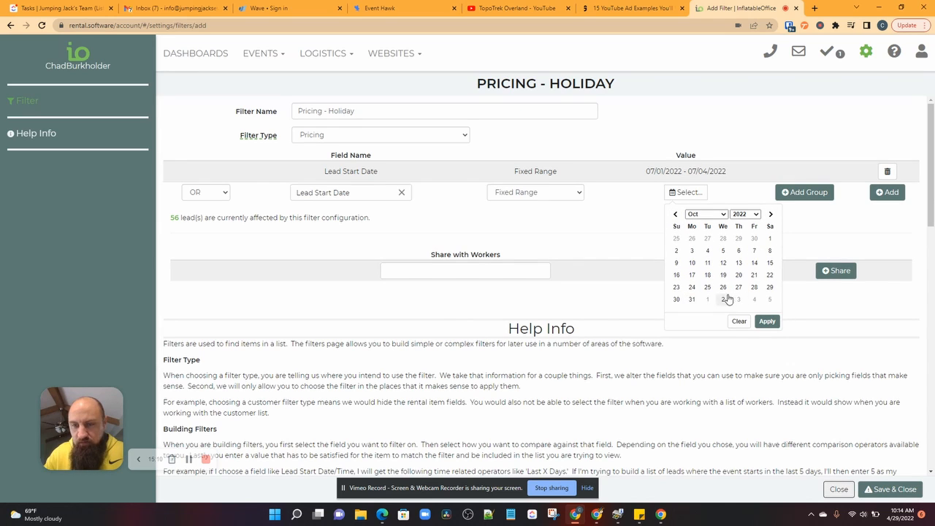
pyautogui.click(754, 287)
pyautogui.click(692, 299)
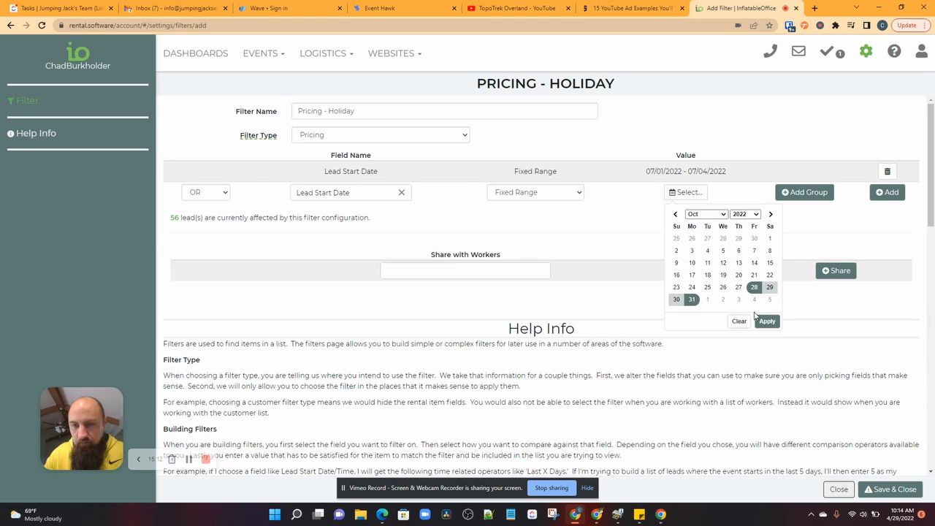
pyautogui.click(766, 321)
pyautogui.click(880, 194)
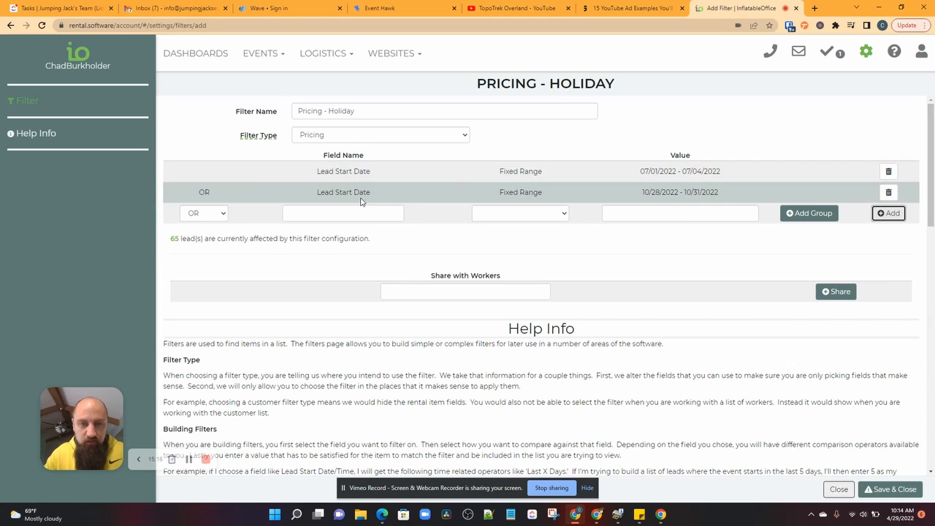
# Step: Add a third OR condition to the holiday filter requiring Lead Start Date to fall in the fixed range 04/15/2022 - 04/17/2022
pyautogui.click(316, 216)
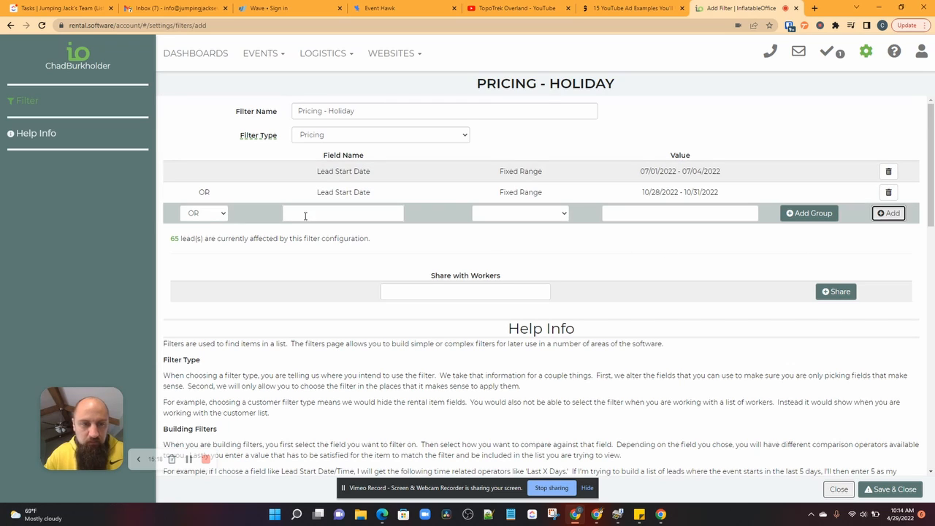
pyautogui.write('LEad')
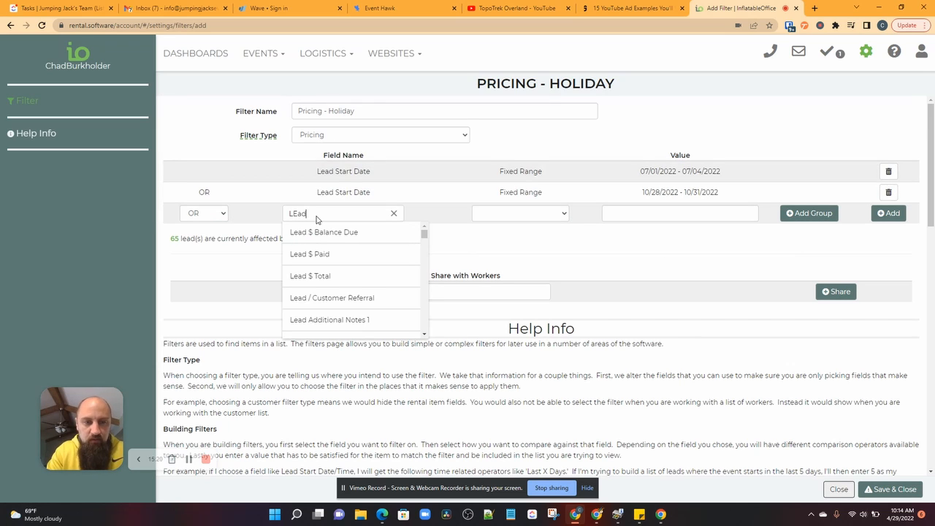
pyautogui.write('ead')
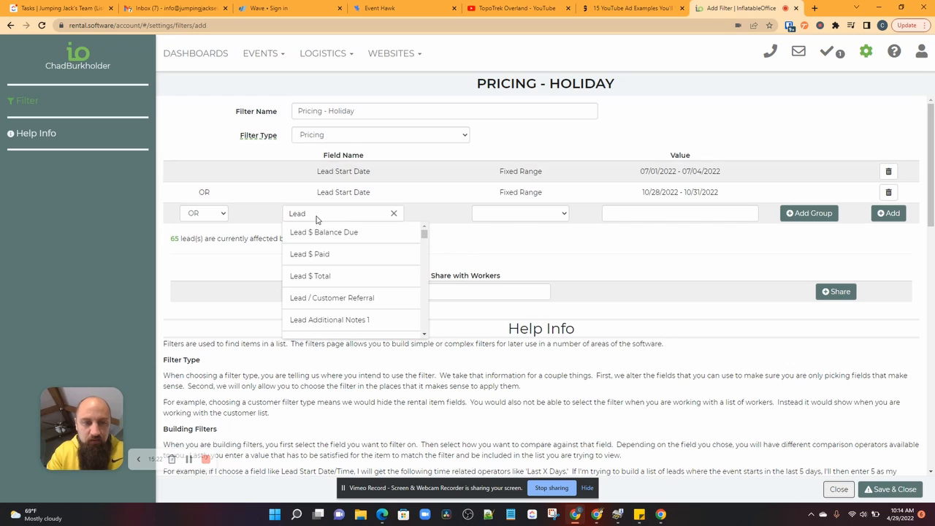
pyautogui.write(' Start Date')
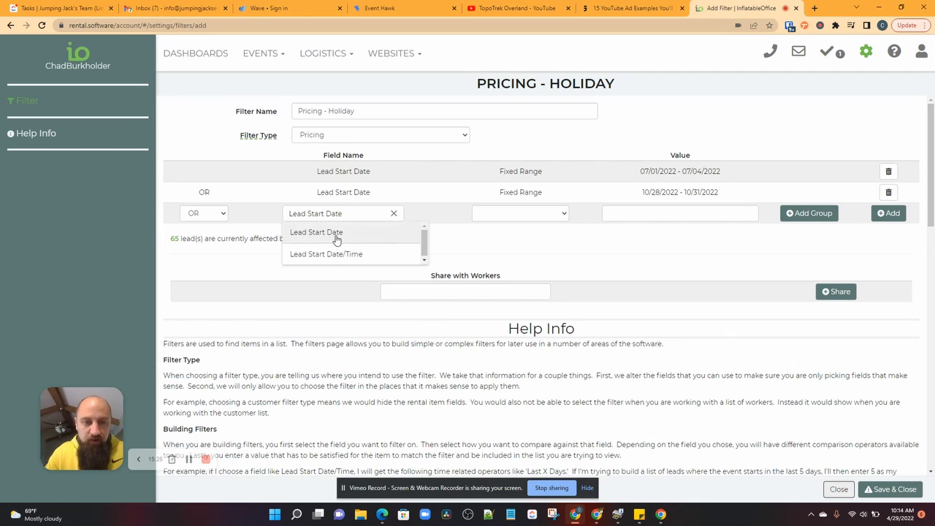
pyautogui.click(333, 233)
pyautogui.click(694, 217)
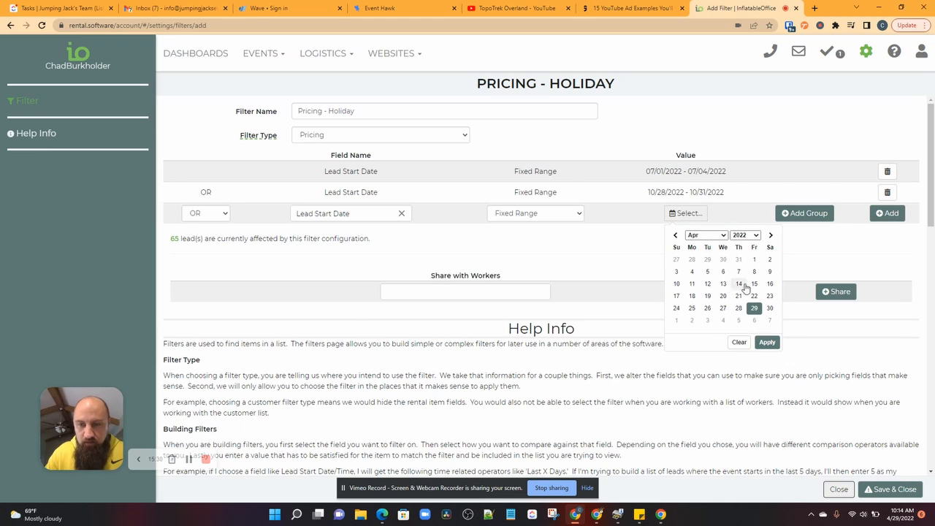
pyautogui.click(753, 283)
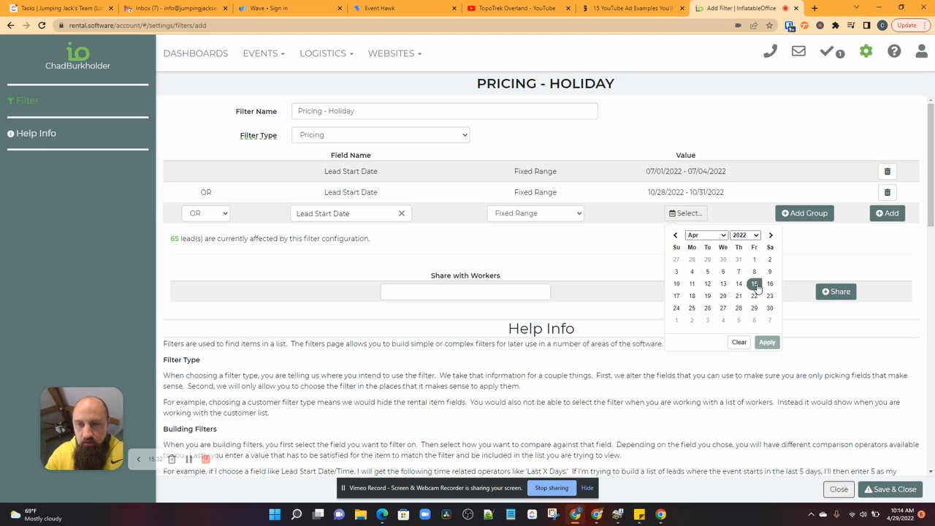
pyautogui.click(677, 296)
pyautogui.click(767, 343)
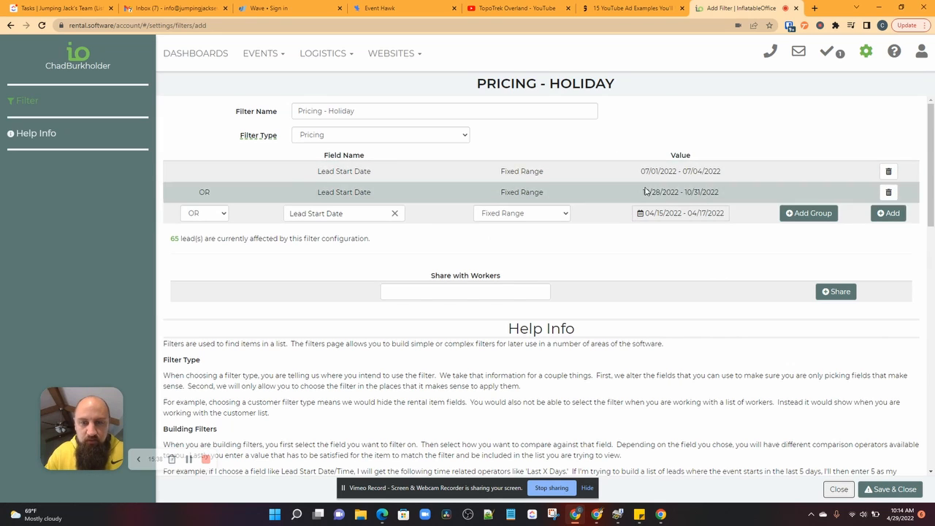
pyautogui.click(888, 213)
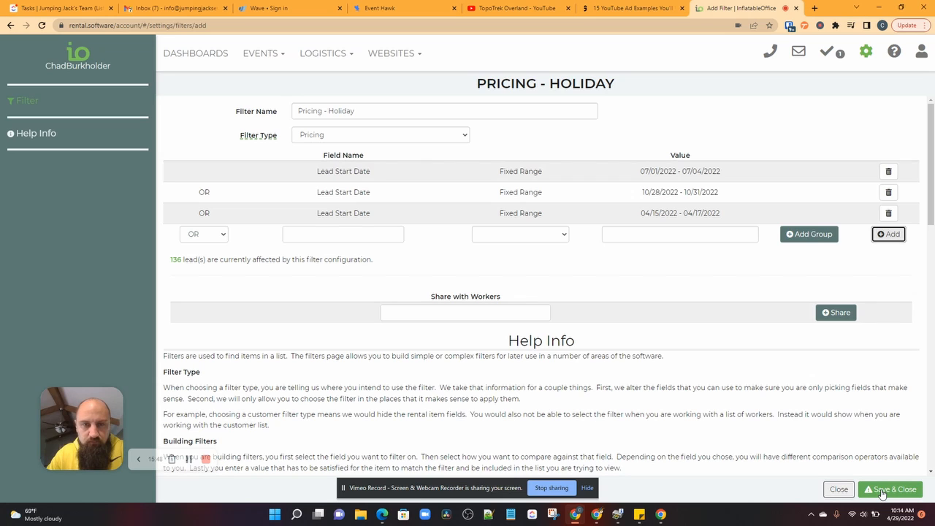
# Step: Save and close the Pricing - Holiday filter
pyautogui.click(834, 492)
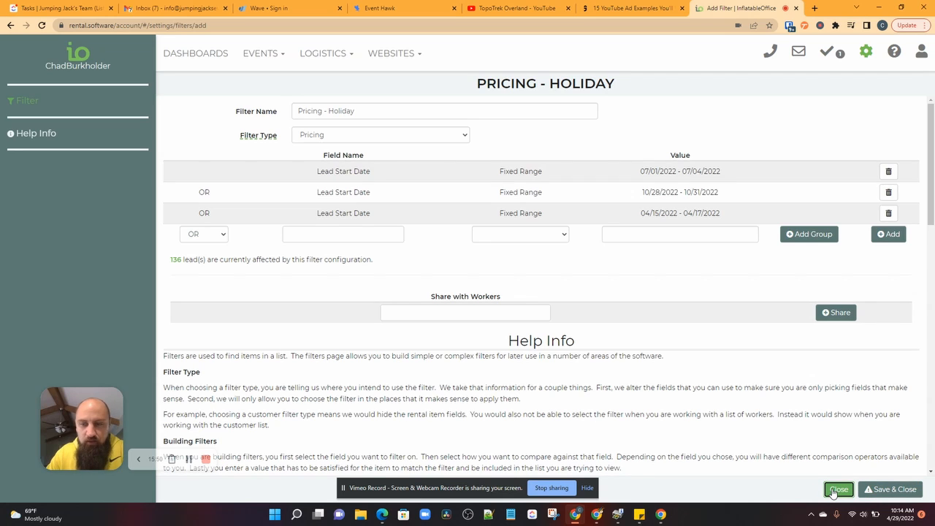
pyautogui.click(890, 489)
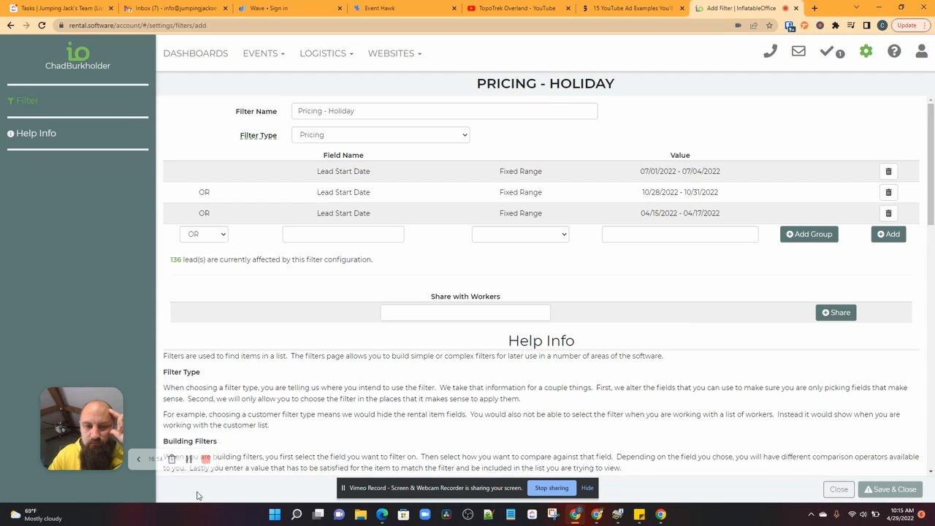
pyautogui.click(189, 459)
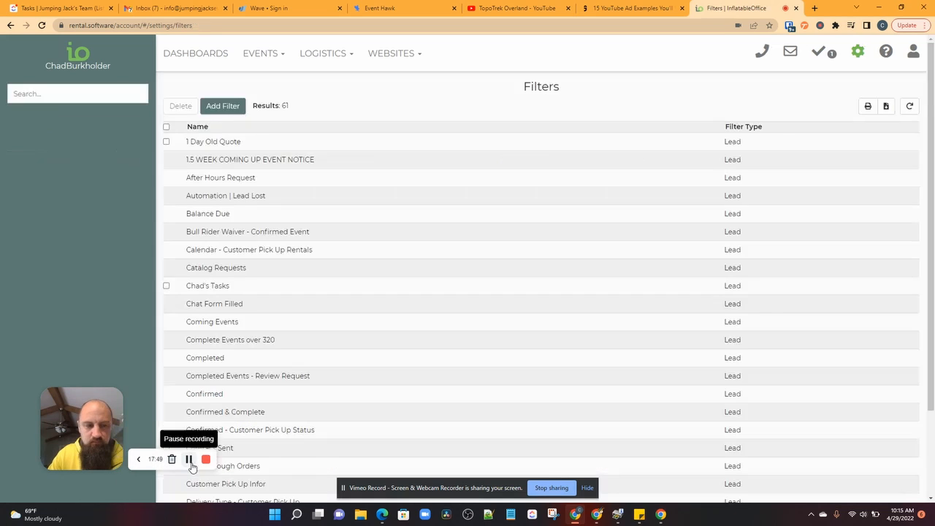
# Step: Go to the Item Prices settings and search the prices for "castle"
pyautogui.click(860, 54)
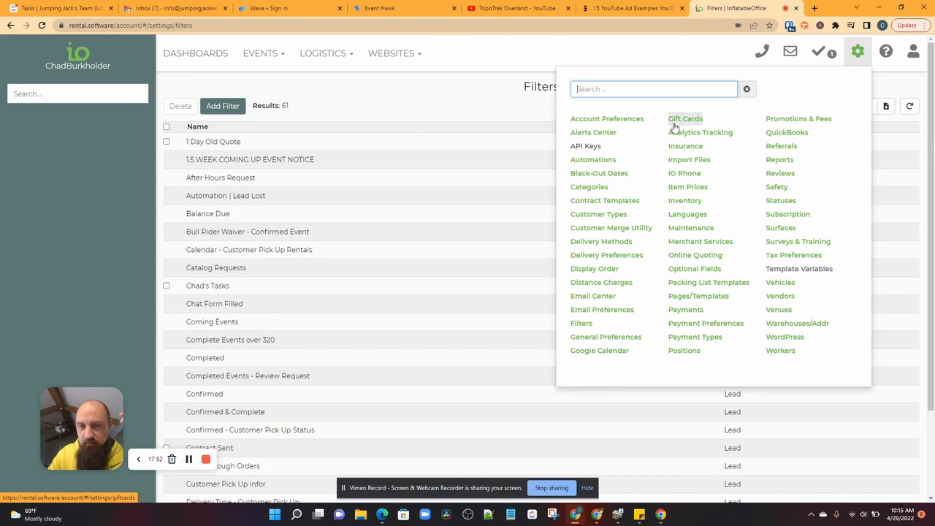
pyautogui.click(688, 186)
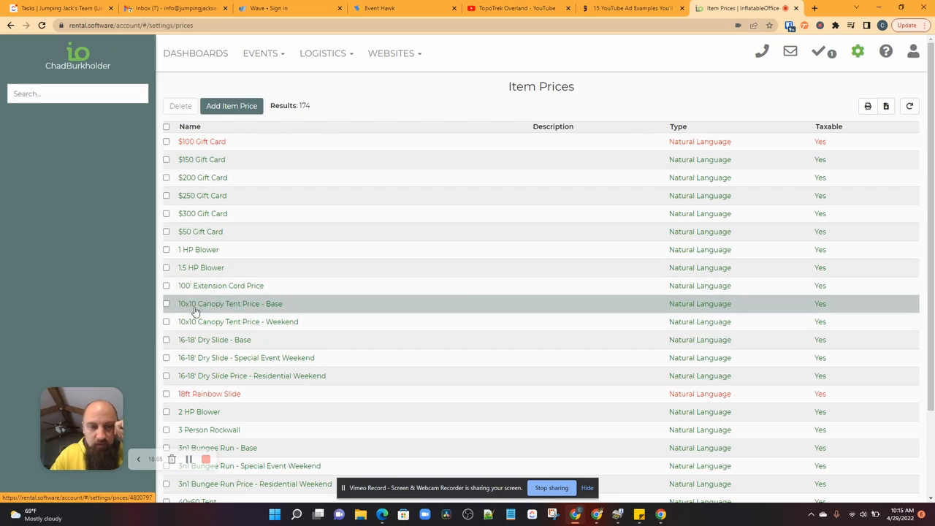
pyautogui.scroll(-1, 282, 329)
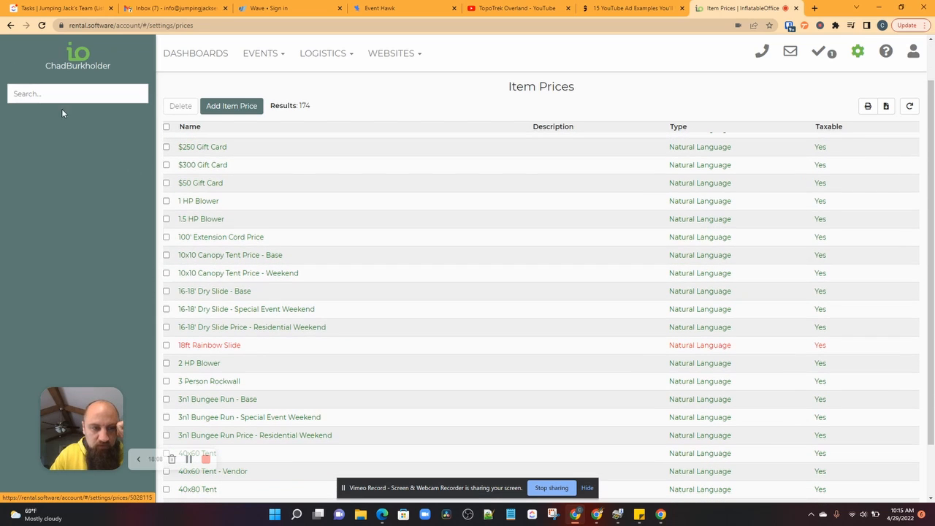
pyautogui.click(36, 94)
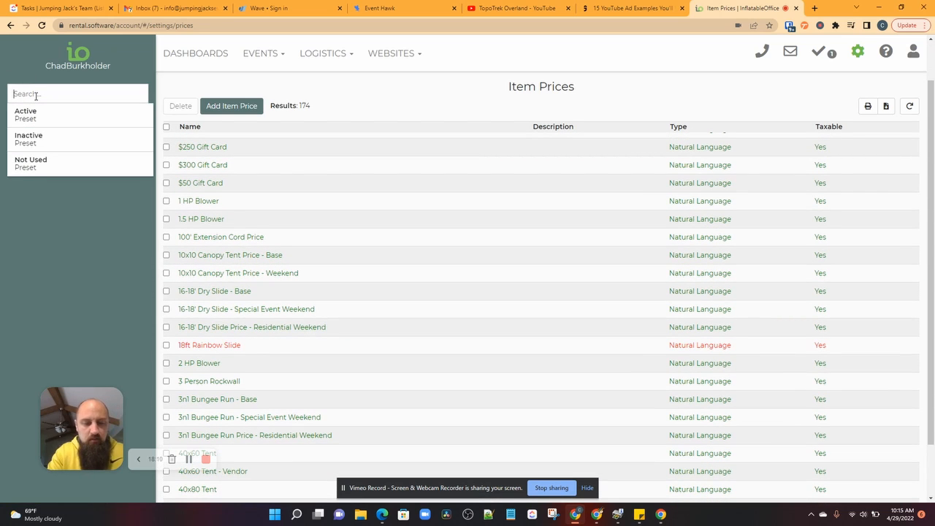
pyautogui.write('castle')
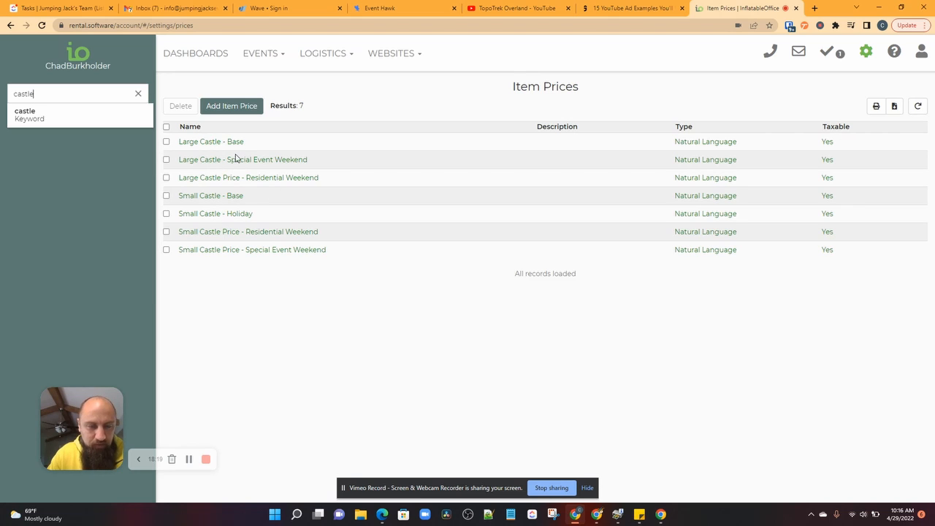
# Step: Open the Small Castle - Base price and make its initial price apply until 1 day instead of every day
pyautogui.click(206, 199)
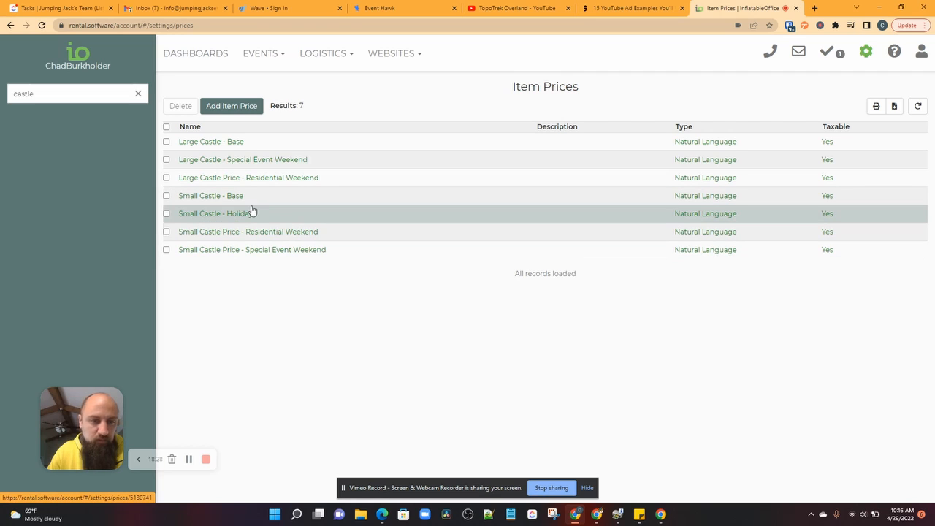
pyautogui.click(213, 196)
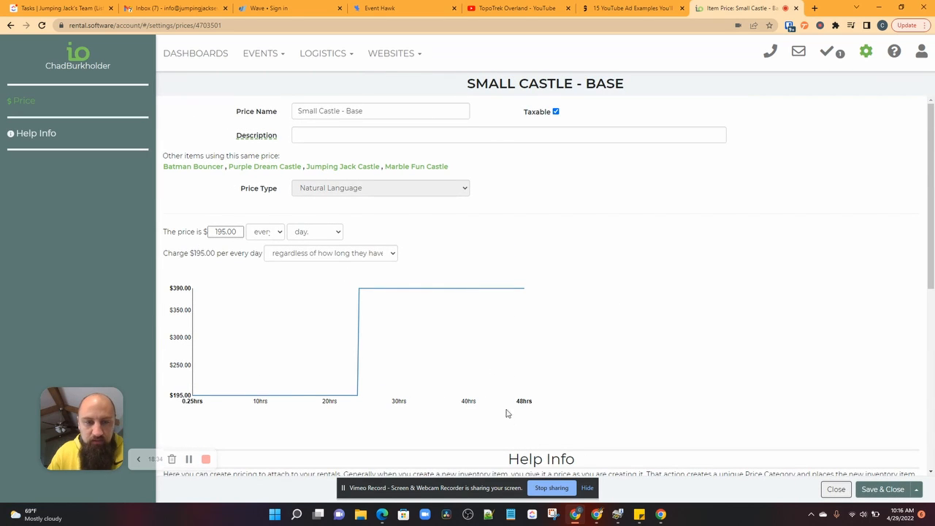
pyautogui.click(262, 233)
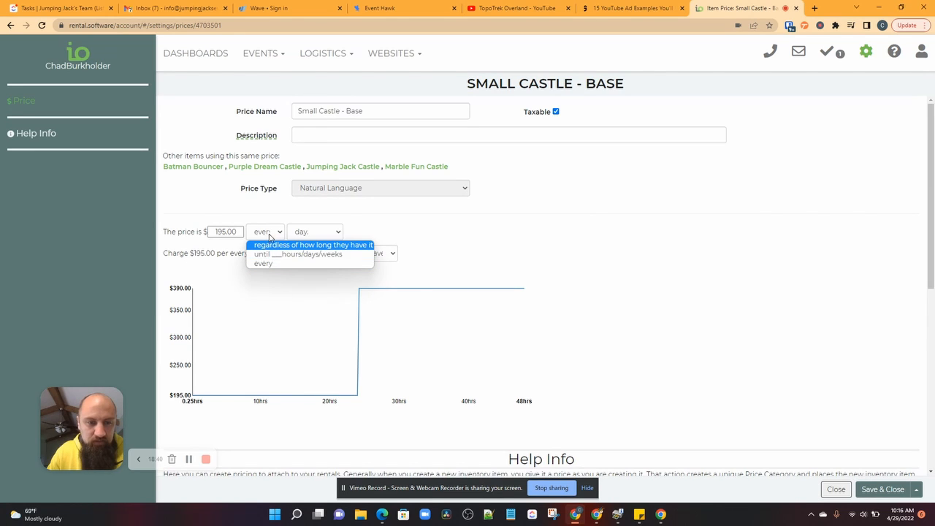
pyautogui.click(272, 255)
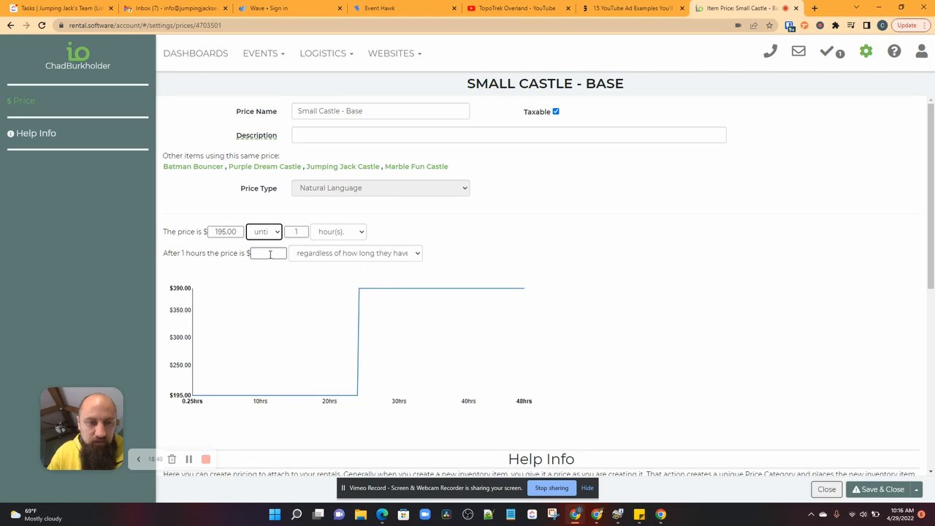
pyautogui.click(329, 233)
pyautogui.click(334, 253)
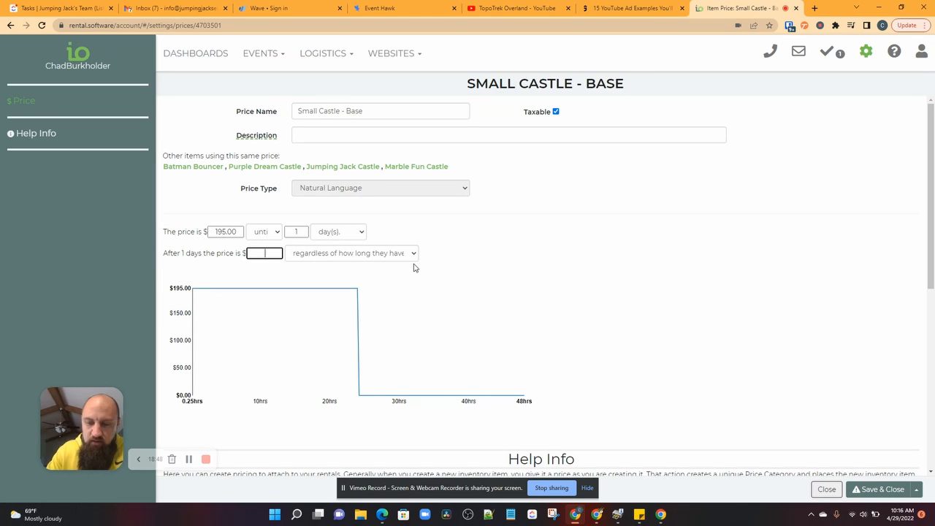
# Step: Set the price after the first day to $75 for every day
pyautogui.write('75')
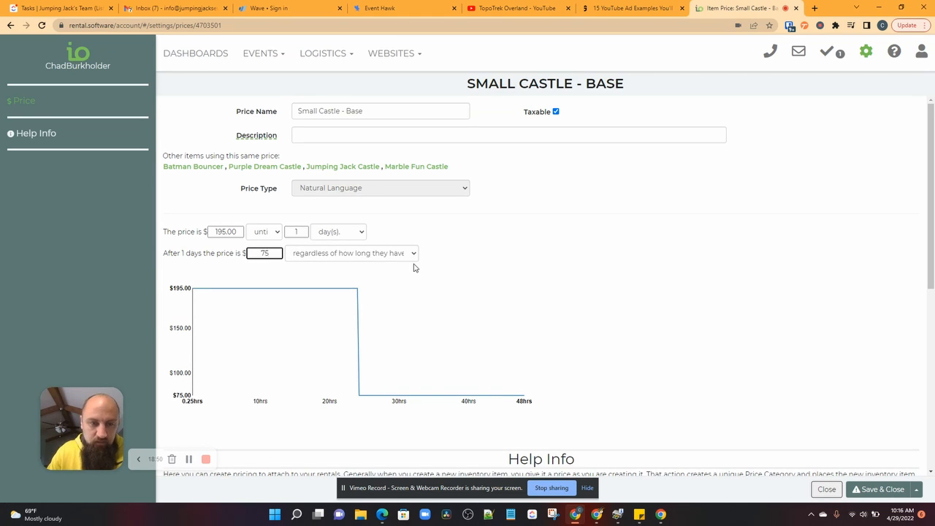
pyautogui.click(399, 256)
pyautogui.click(353, 284)
pyautogui.click(372, 255)
pyautogui.click(368, 268)
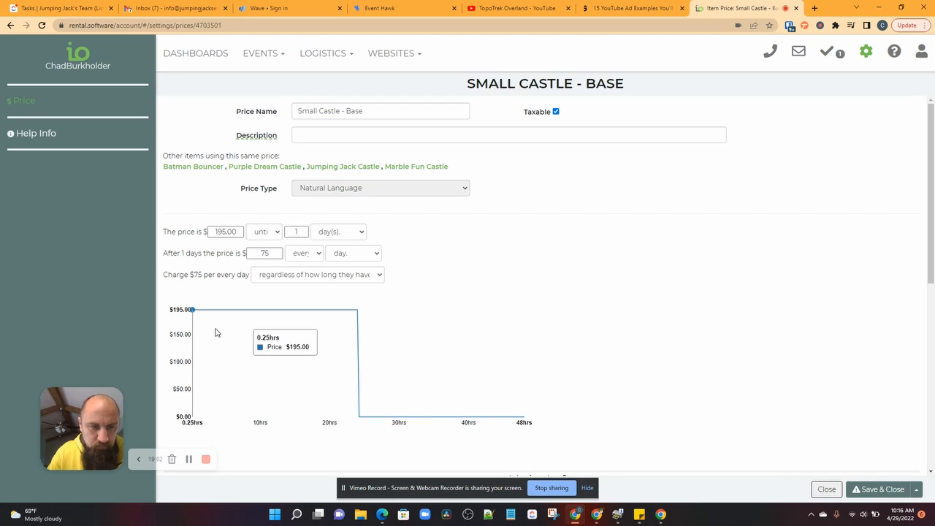
pyautogui.click(268, 253)
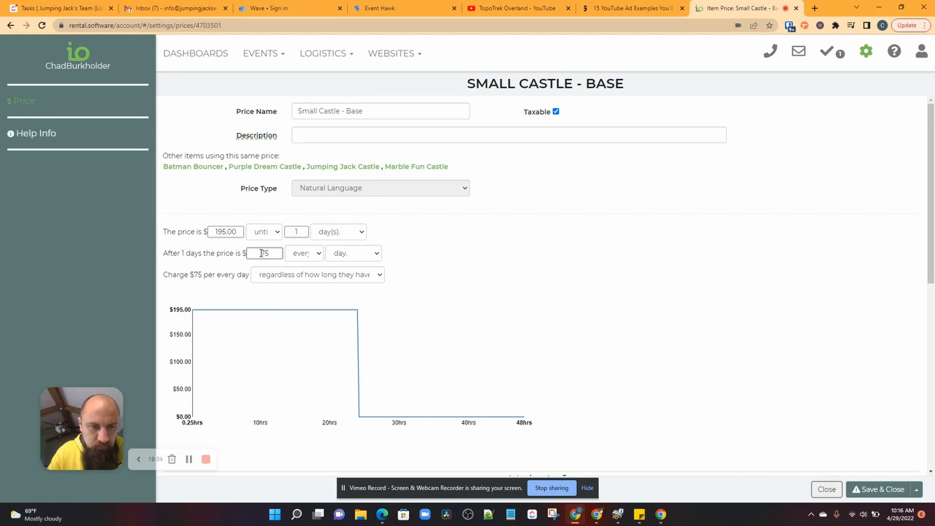
# Step: Try 24 hours as the duration of the initial Small Castle - Base price, and restore it to 1 day
pyautogui.click(333, 232)
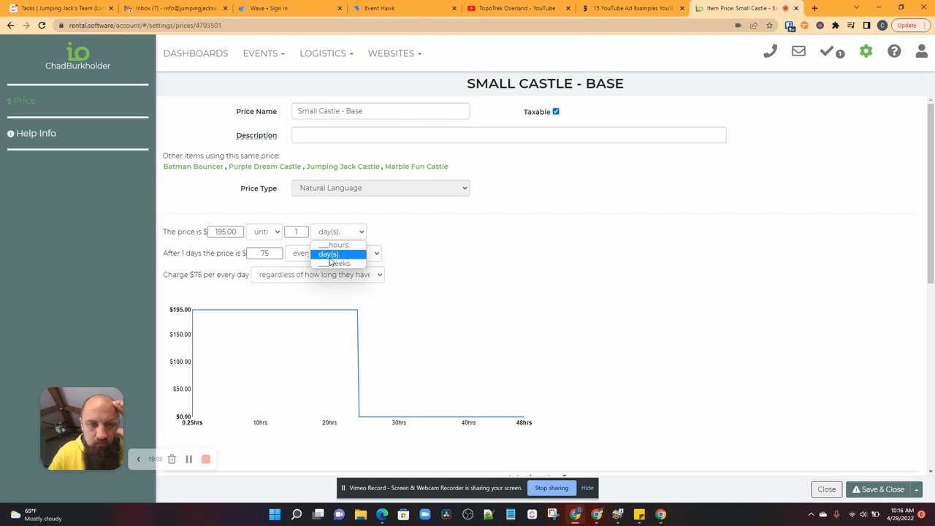
pyautogui.click(338, 246)
pyautogui.click(304, 233)
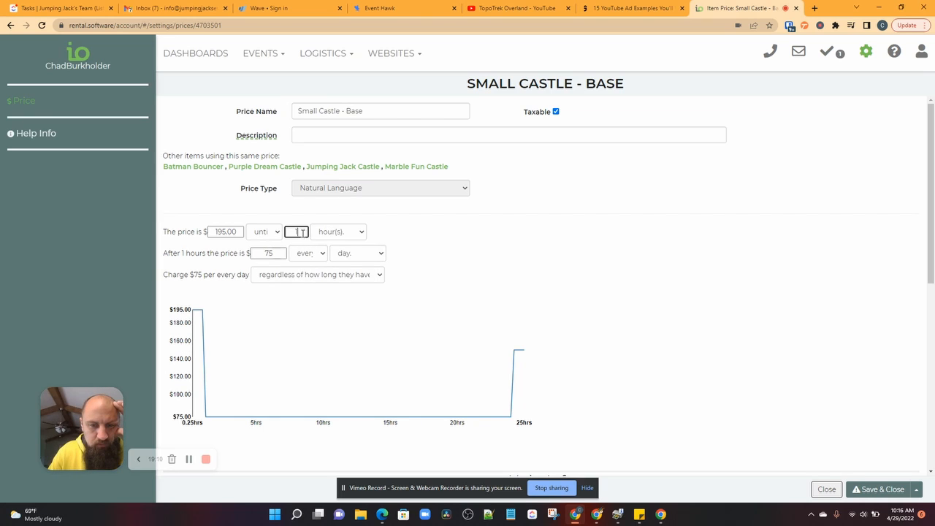
pyautogui.write('24')
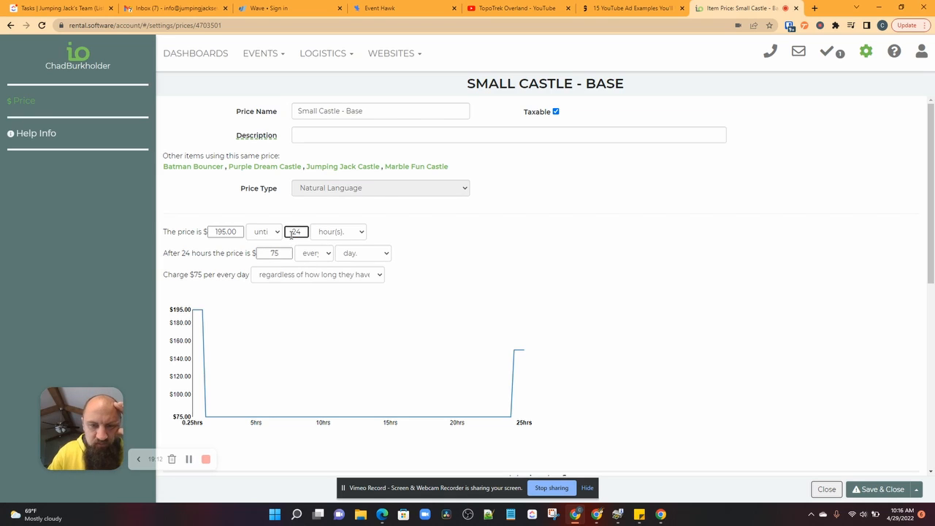
pyautogui.click(420, 271)
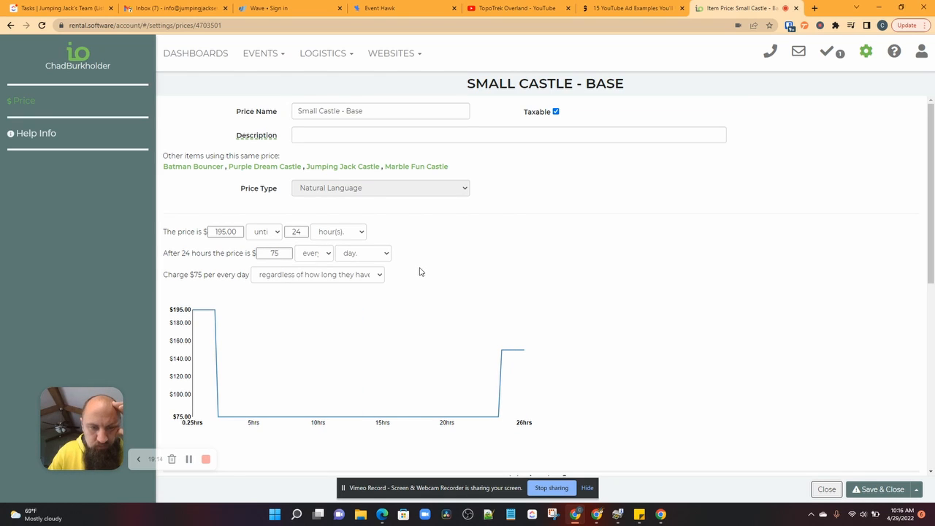
pyautogui.click(303, 231)
pyautogui.doubleClick(301, 230)
pyautogui.write('1')
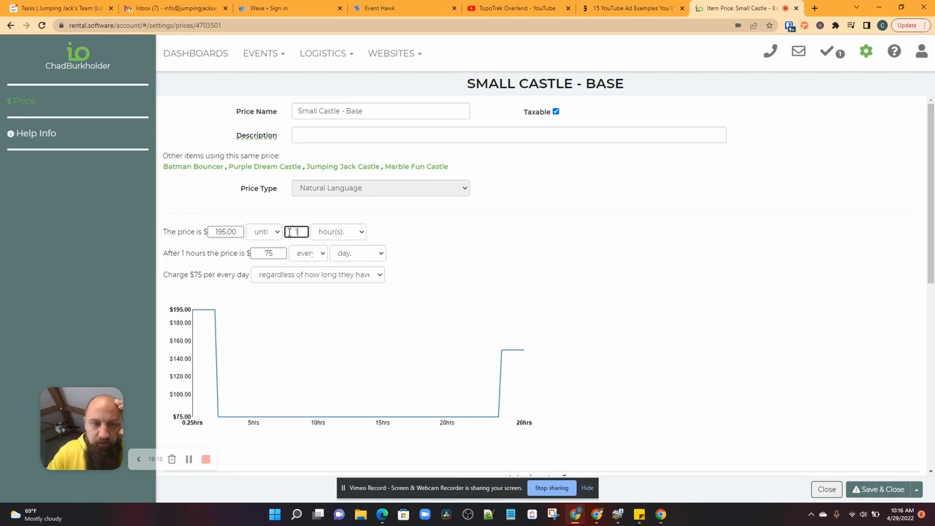
pyautogui.click(338, 231)
pyautogui.click(337, 253)
# Step: Check the pricing chart at the start and after the first day, and save and close the Small Castle - Base price
pyautogui.moveTo(192, 415)
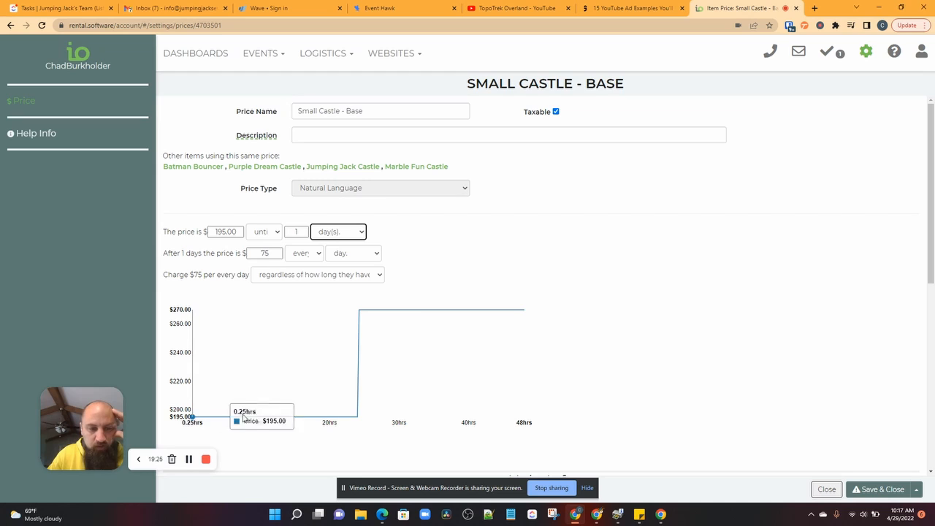
pyautogui.moveTo(359, 319)
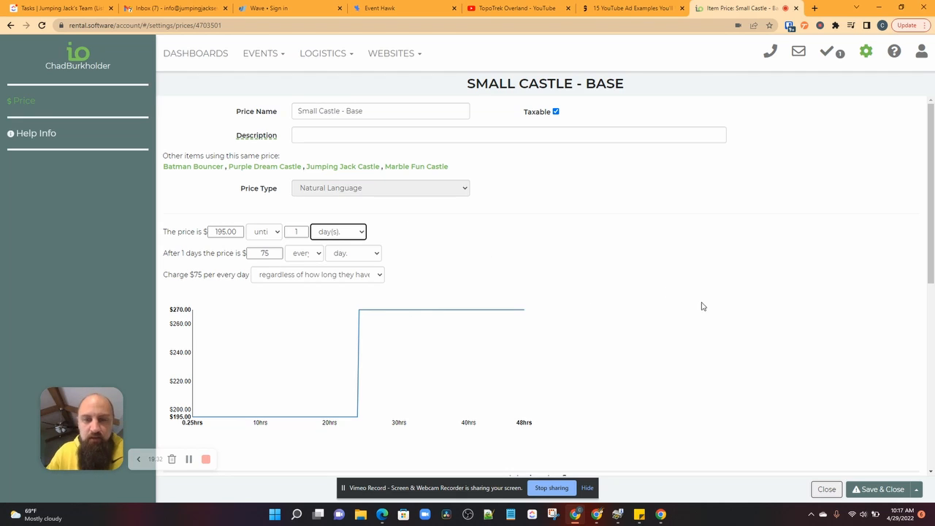
pyautogui.click(882, 489)
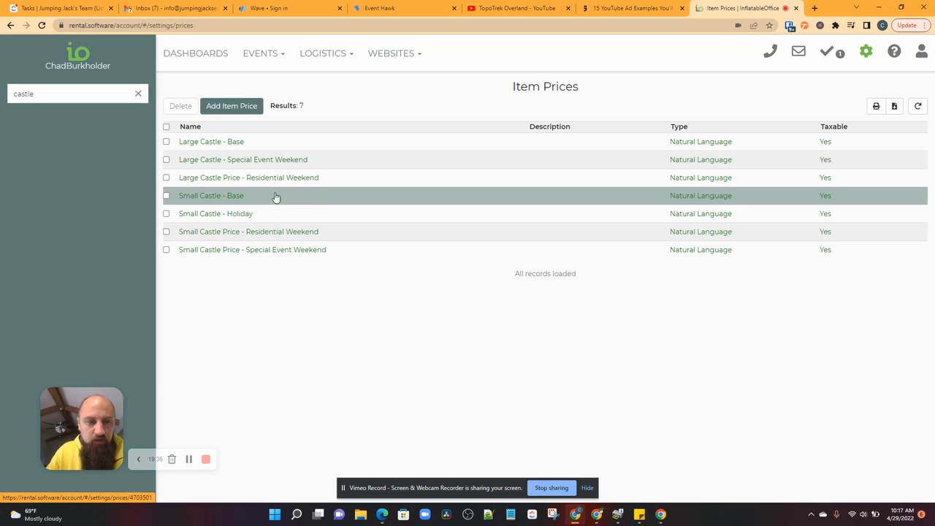
# Step: Open Small Castle Price - Residential Weekend and examine its initial price amount
pyautogui.click(259, 233)
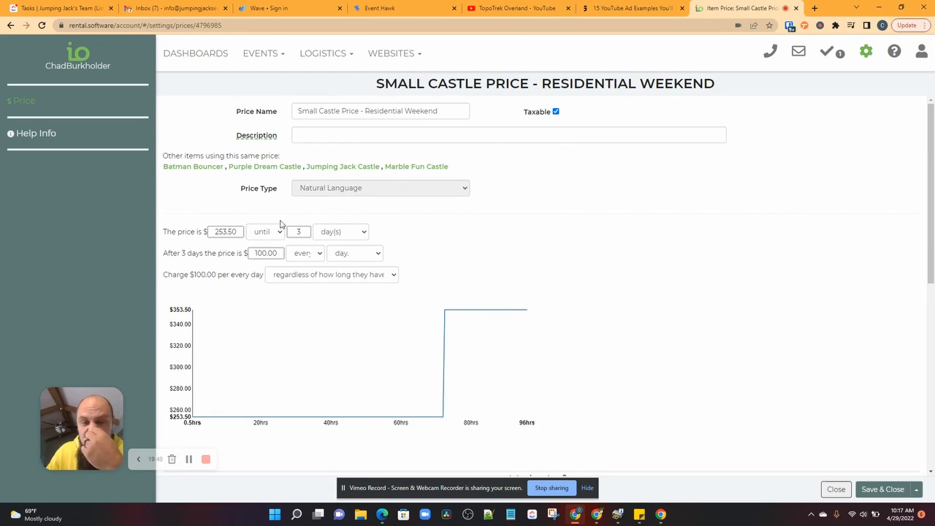
pyautogui.moveTo(244, 232); pyautogui.dragTo(216, 230)
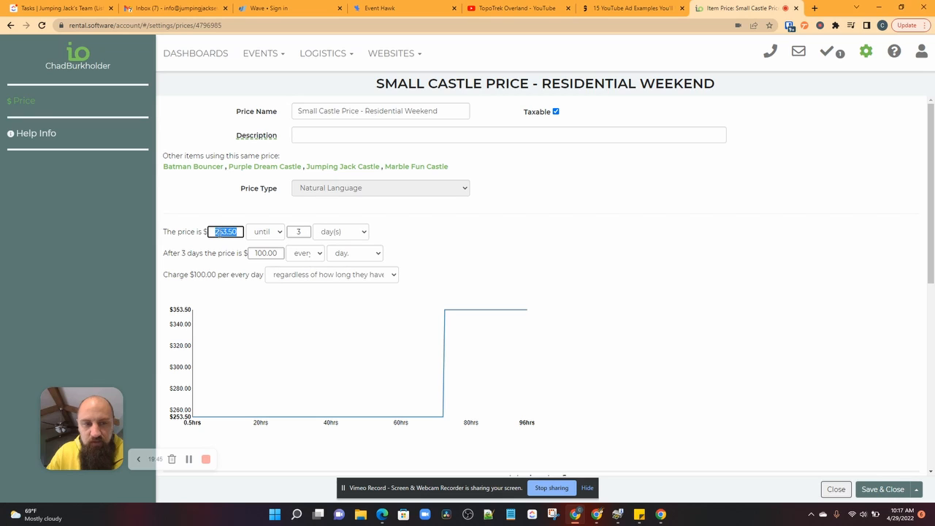
pyautogui.click(214, 233)
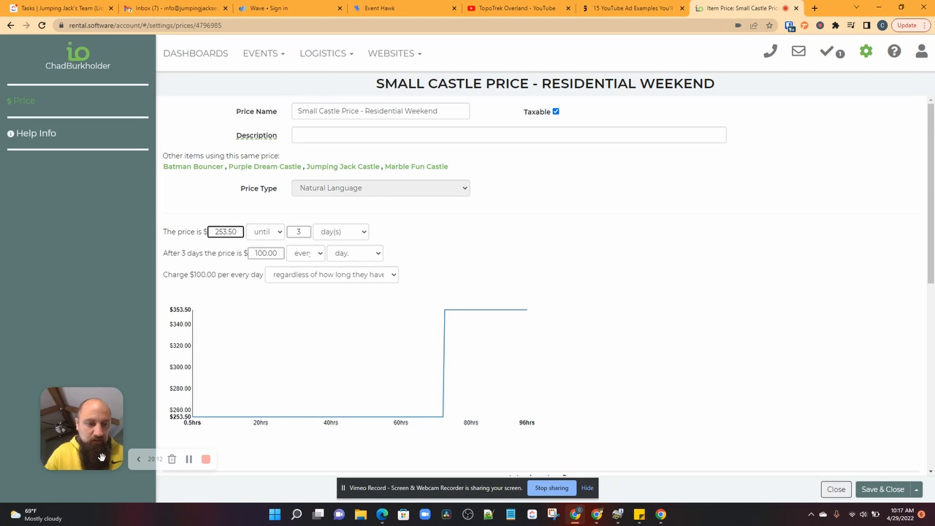
# Step: Review the pricing terms of Small Castle Price - Residential Weekend, and save and close the price
pyautogui.click(189, 465)
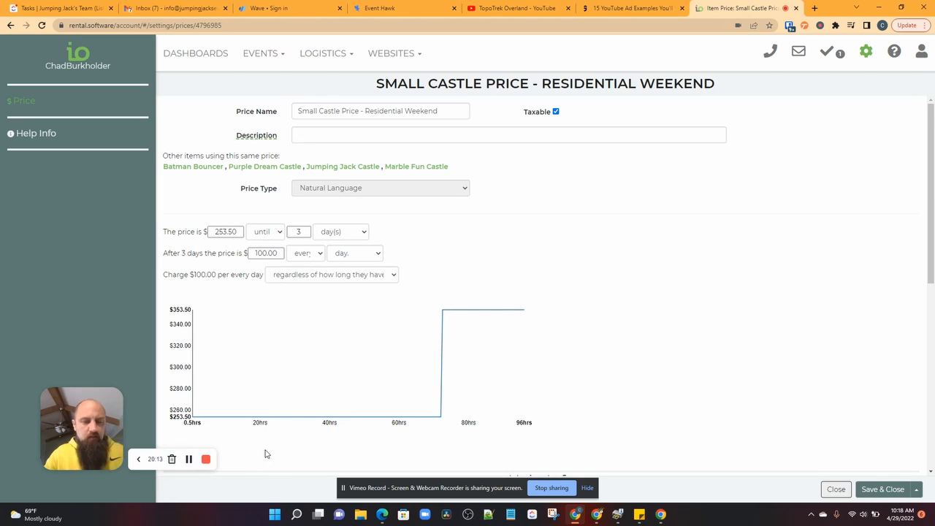
pyautogui.click(211, 232)
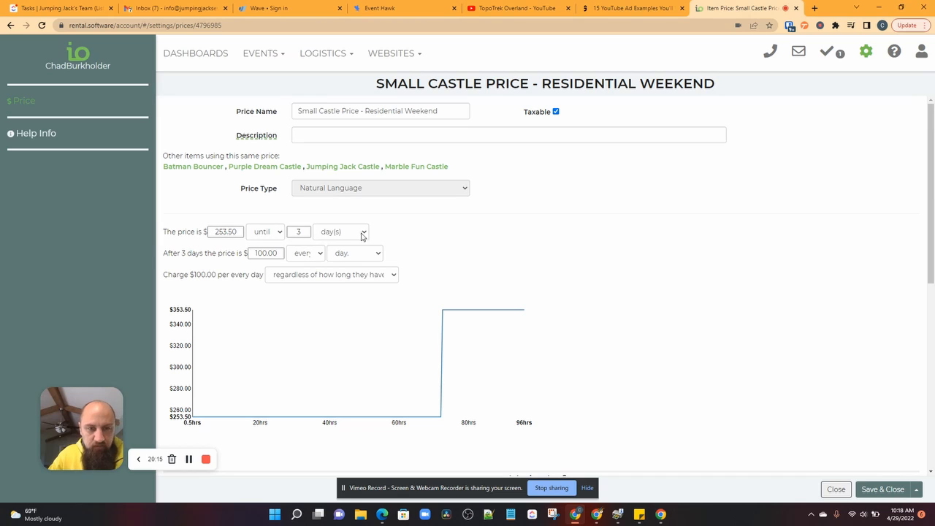
pyautogui.moveTo(238, 231); pyautogui.dragTo(212, 232)
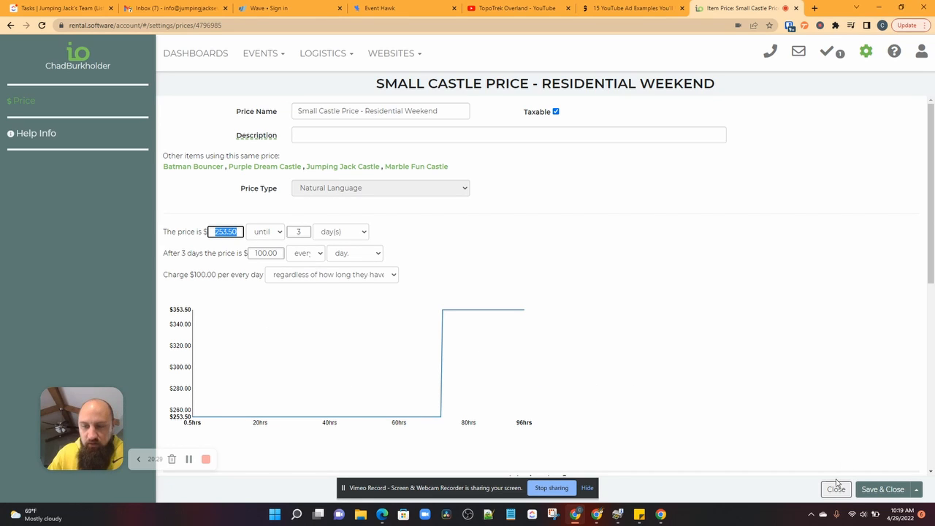
pyautogui.click(864, 491)
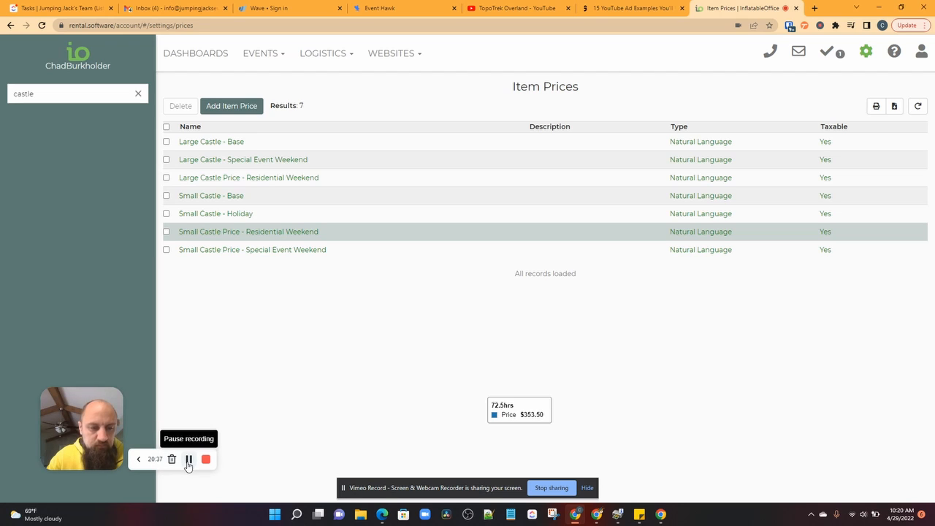
# Step: Open Small Castle - Holiday, apply its initial price until 3 days, and set the price after that to $100
pyautogui.click(238, 219)
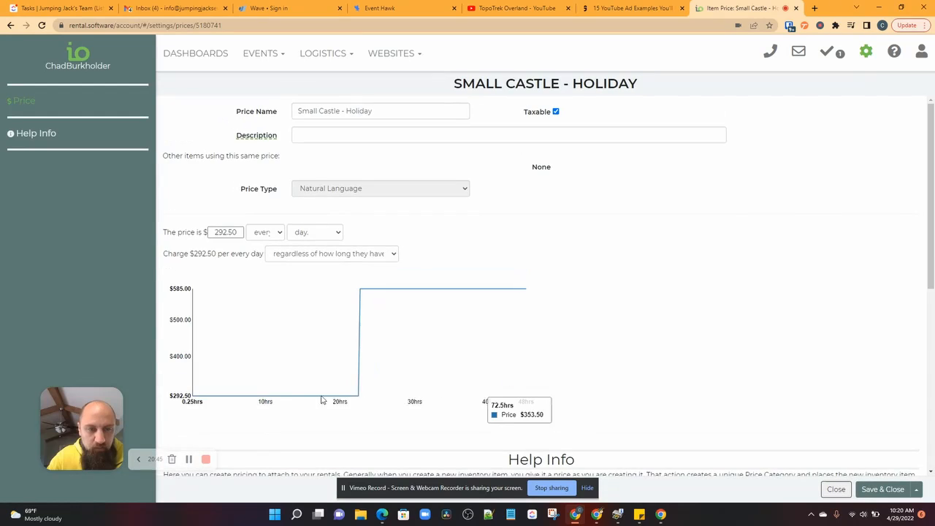
pyautogui.moveTo(239, 232); pyautogui.dragTo(209, 232)
pyautogui.click(268, 232)
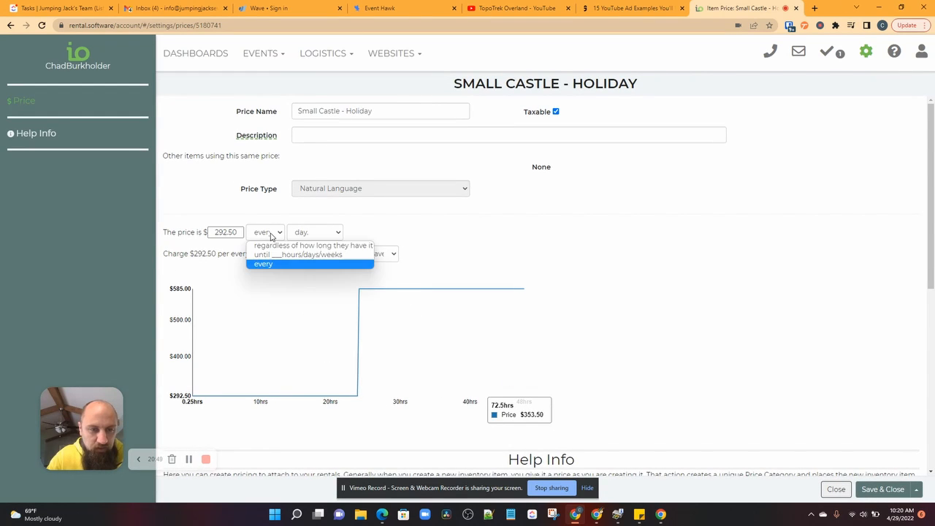
pyautogui.click(303, 255)
pyautogui.click(297, 232)
pyautogui.write('3')
pyautogui.click(323, 235)
pyautogui.click(338, 253)
pyautogui.click(272, 255)
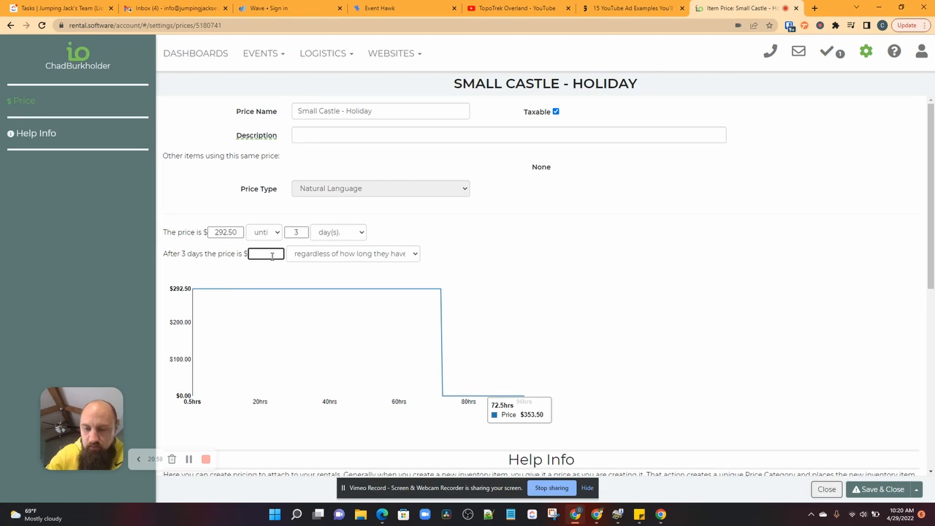
pyautogui.write('100')
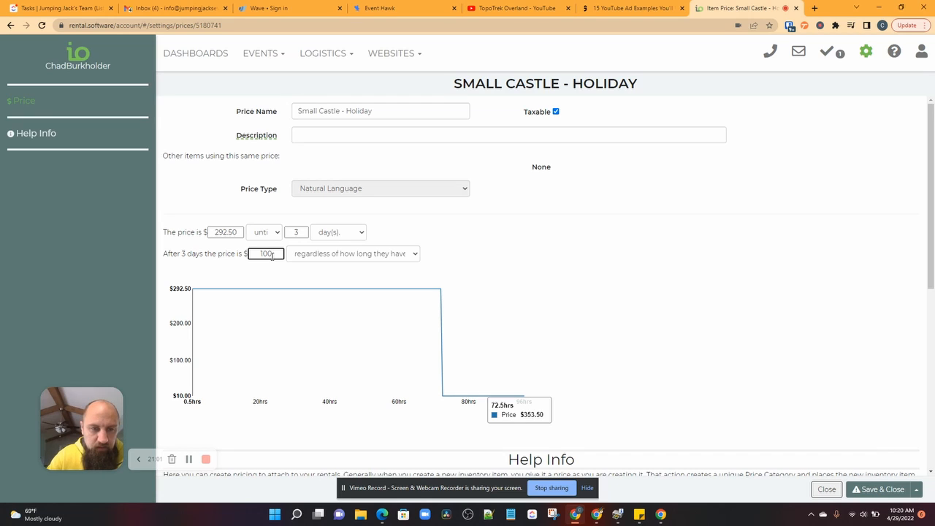
pyautogui.click(295, 255)
pyautogui.click(314, 277)
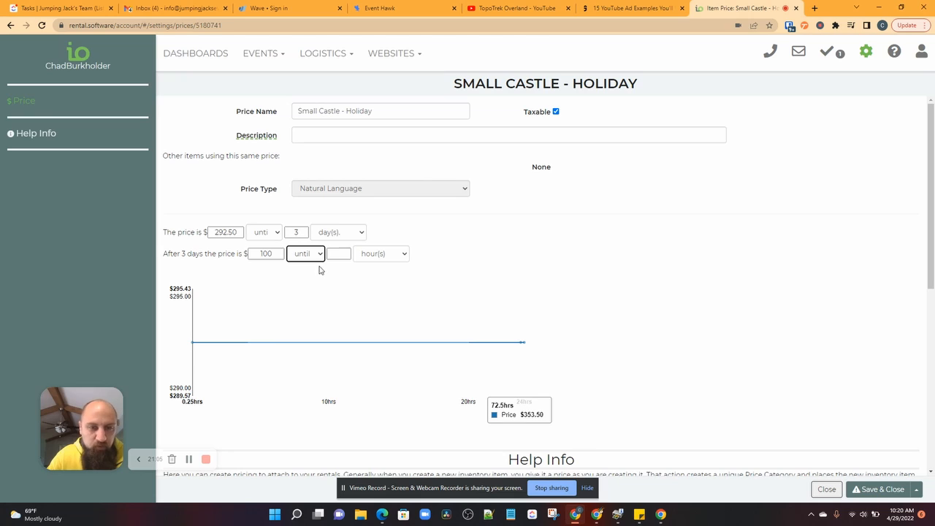
pyautogui.click(381, 255)
pyautogui.click(363, 276)
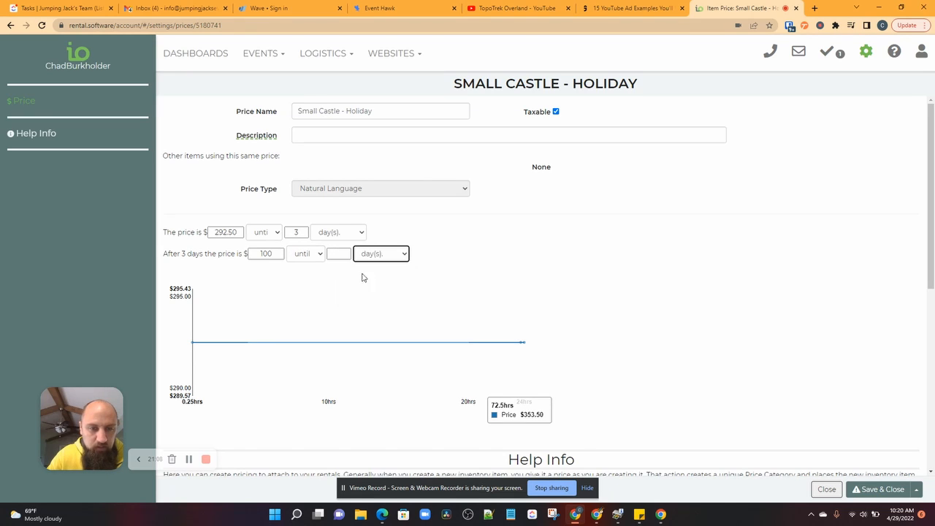
# Step: Apply the holiday price's additional charge every day, and save and close Small Castle - Holiday
pyautogui.click(315, 255)
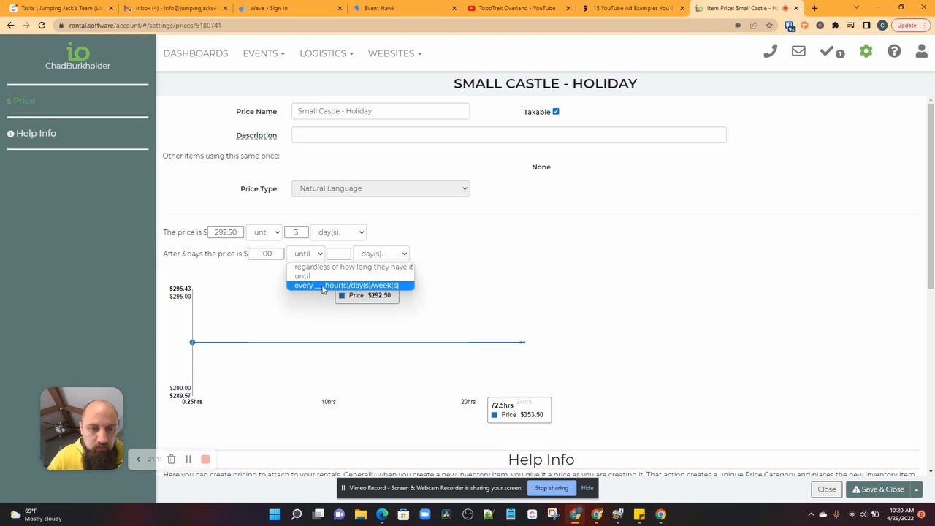
pyautogui.click(322, 283)
pyautogui.click(362, 254)
pyautogui.click(367, 268)
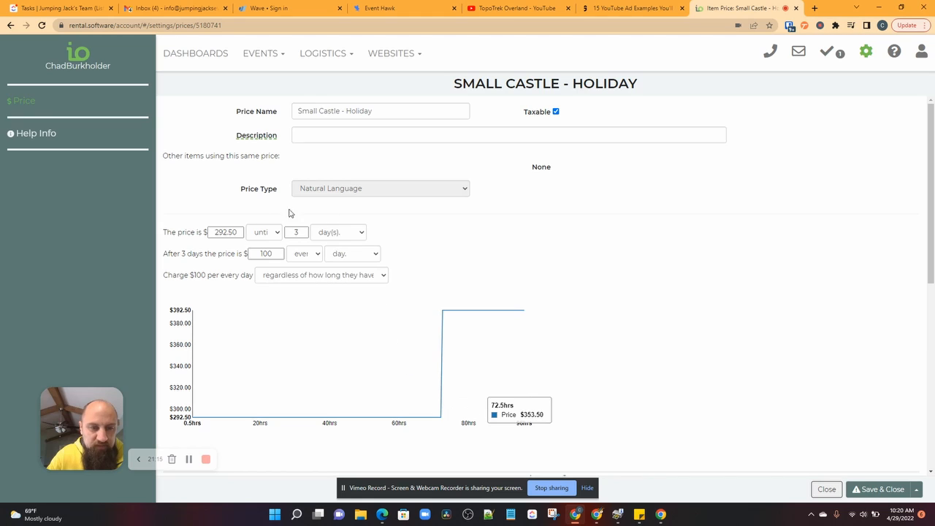
pyautogui.click(882, 490)
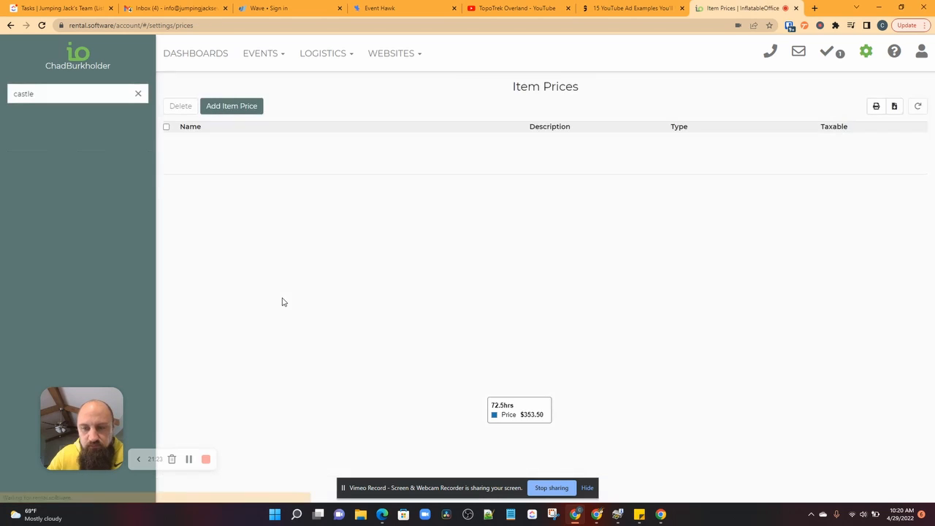
# Step: Open the 12ft Rainbow Slide (Wet/Dry) from the inventory and go to its pricing section
pyautogui.click(866, 51)
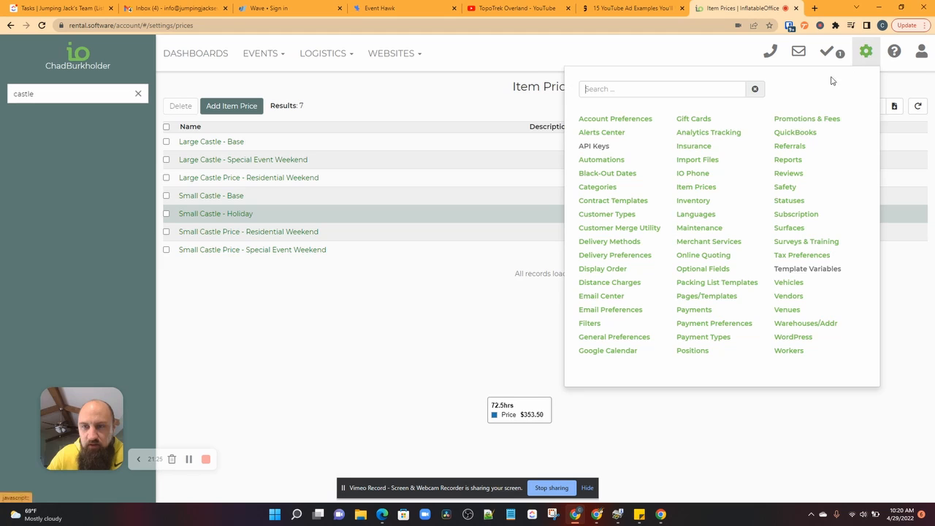
pyautogui.click(694, 200)
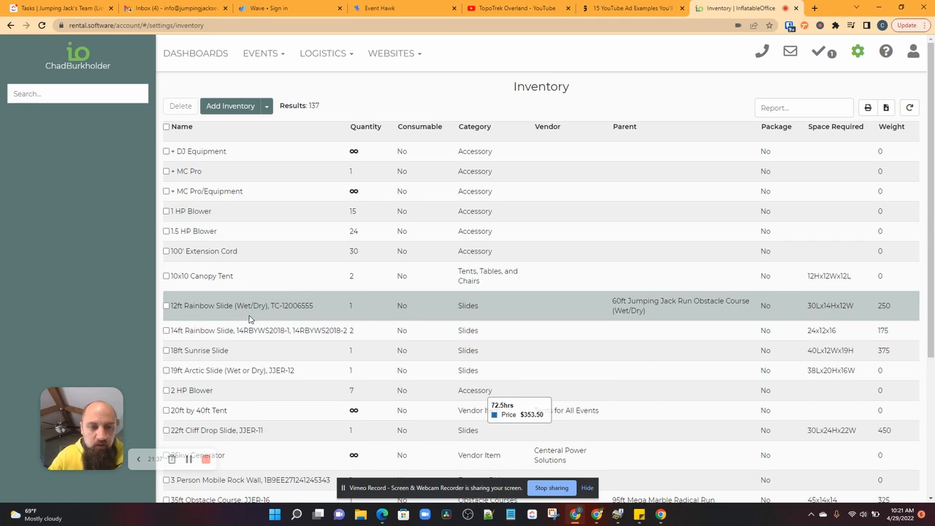
pyautogui.click(222, 310)
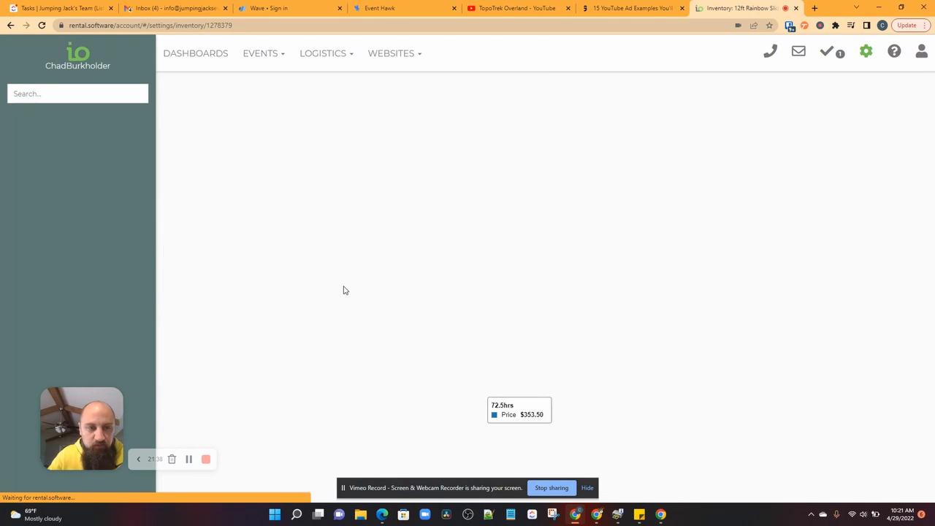
pyautogui.click(40, 205)
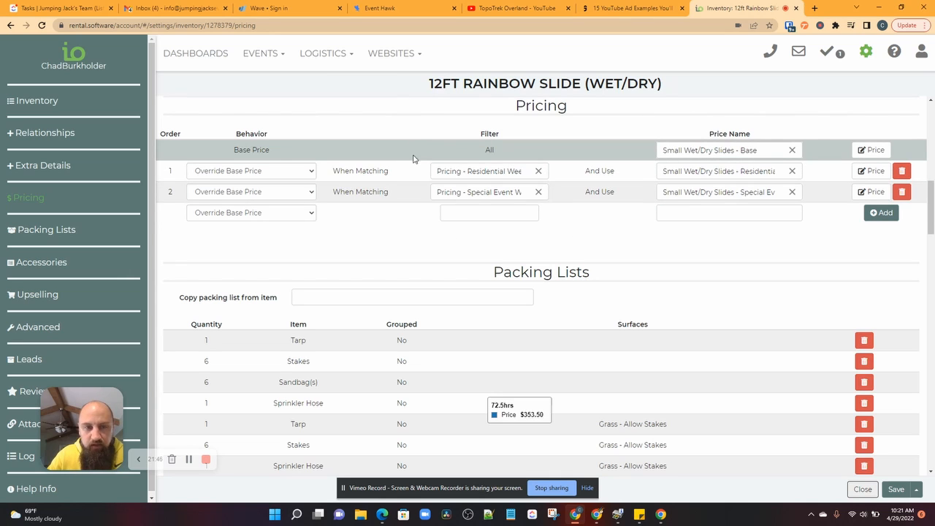
# Step: Examine the slide's base price and the behavior options, filter and price details of its residential weekend override
pyautogui.moveTo(769, 150); pyautogui.dragTo(741, 150)
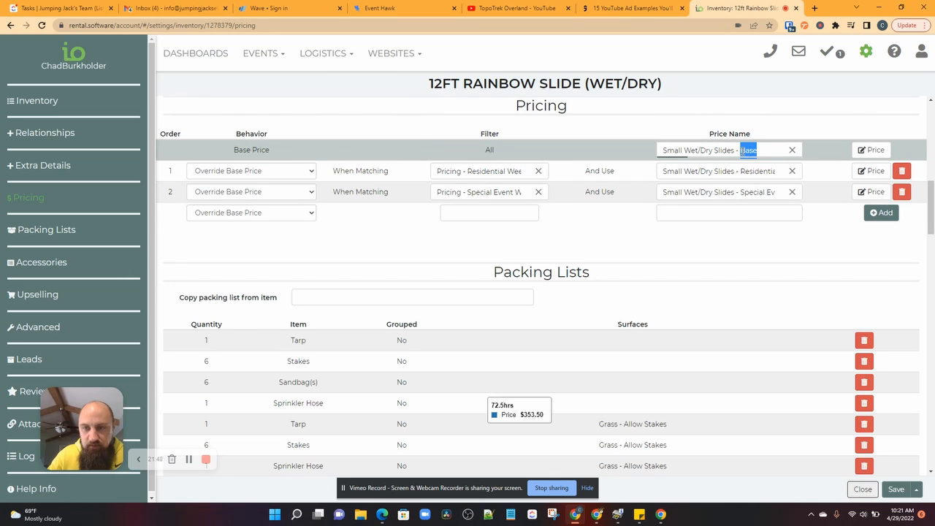
pyautogui.click(268, 150)
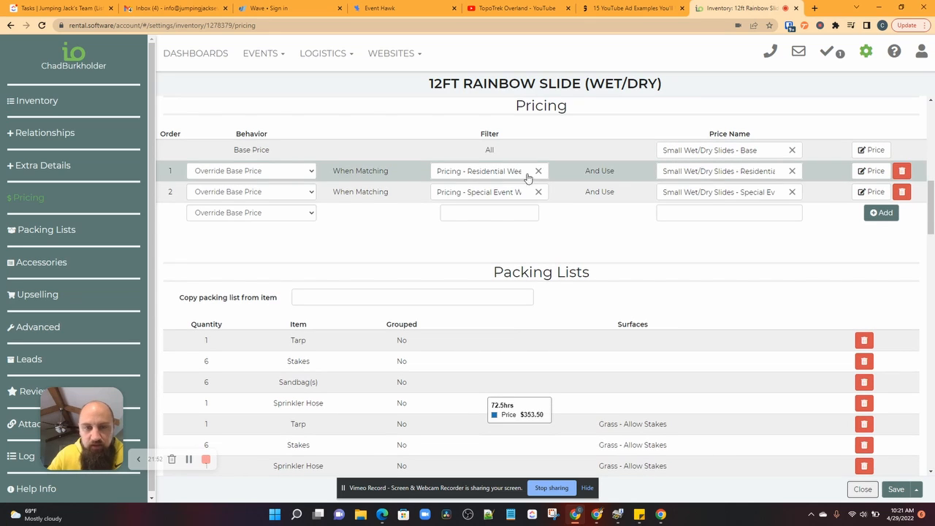
pyautogui.click(234, 174)
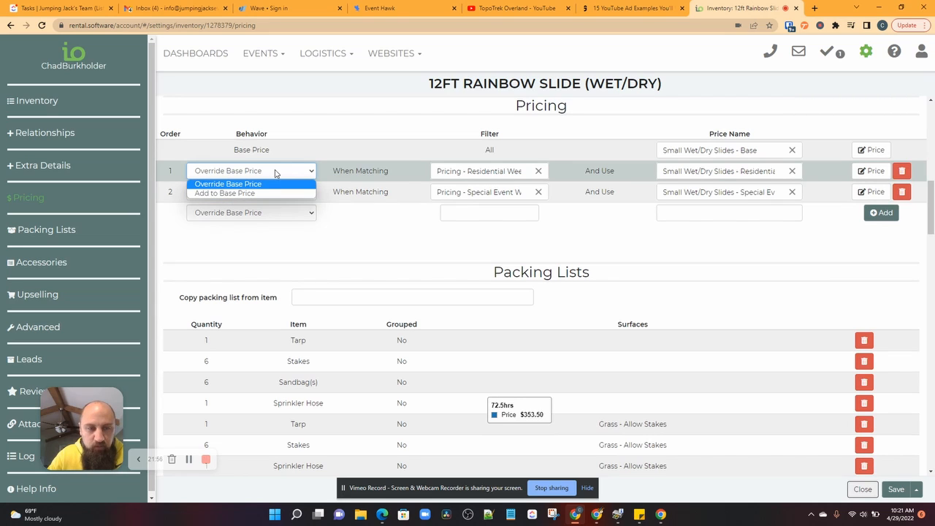
pyautogui.click(246, 184)
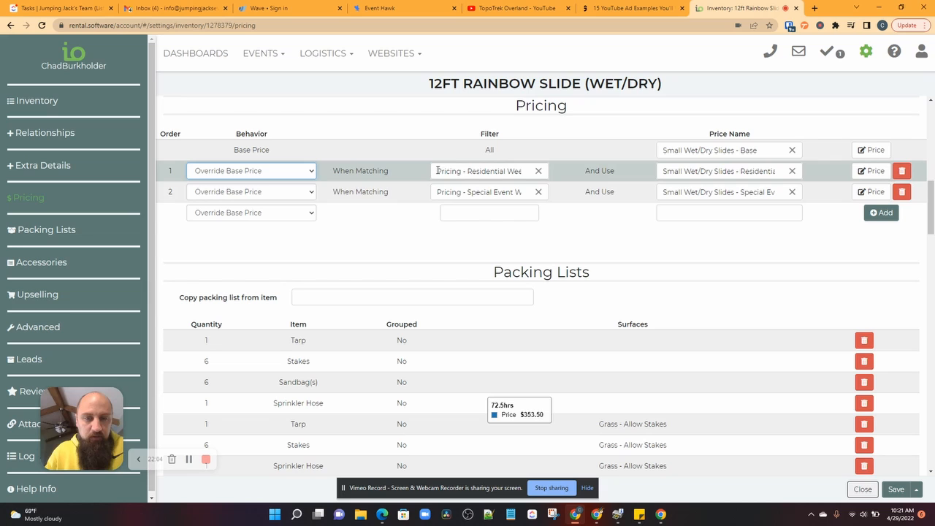
pyautogui.click(441, 171)
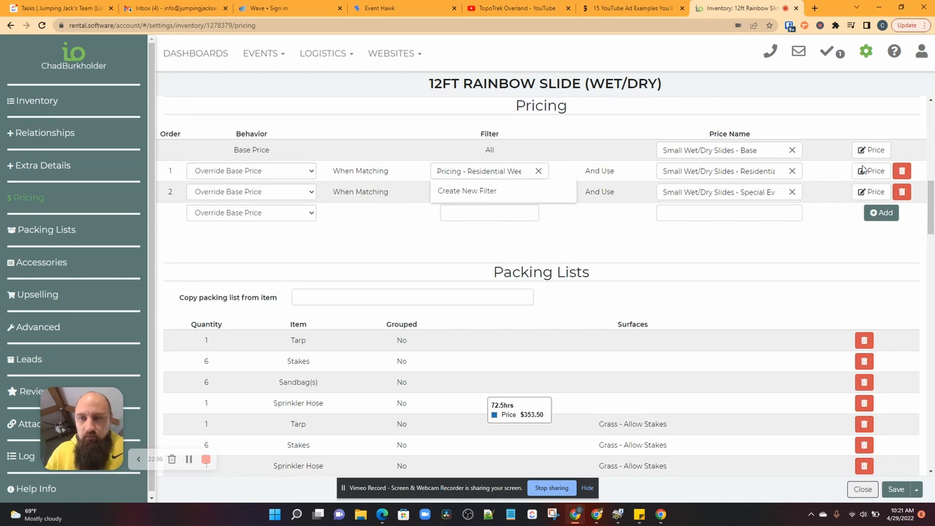
pyautogui.click(868, 172)
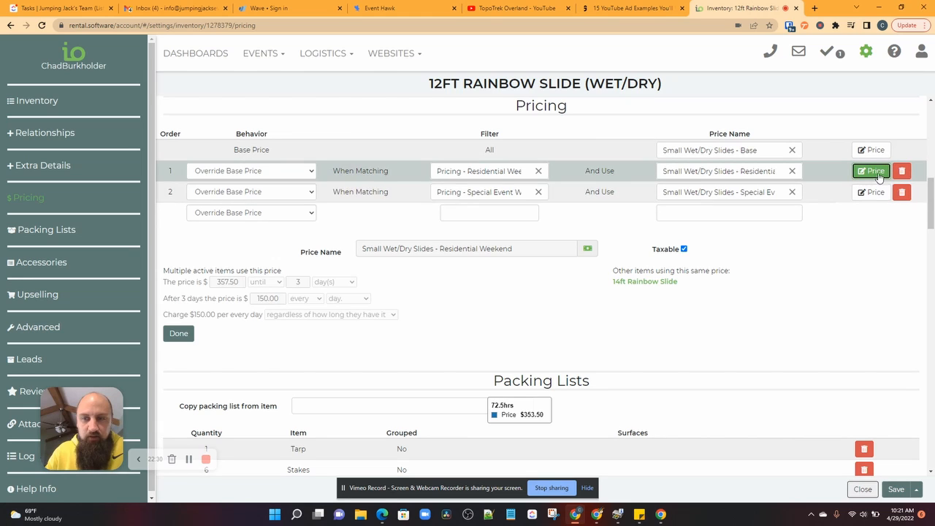
# Step: Try adding a base price override for the Pricing - Residential Holiday filter with a new price named Small Wet/Dry Slides - Residential Holiday
pyautogui.click(512, 209)
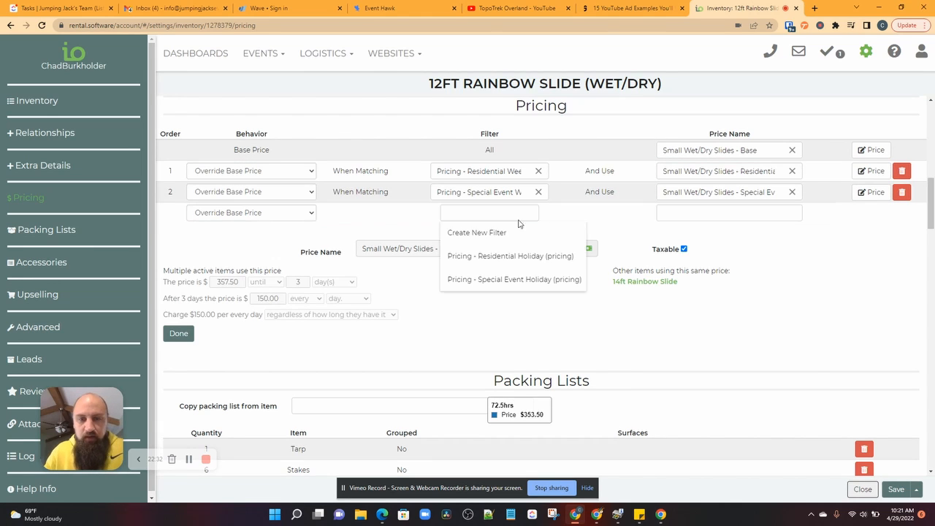
pyautogui.click(510, 256)
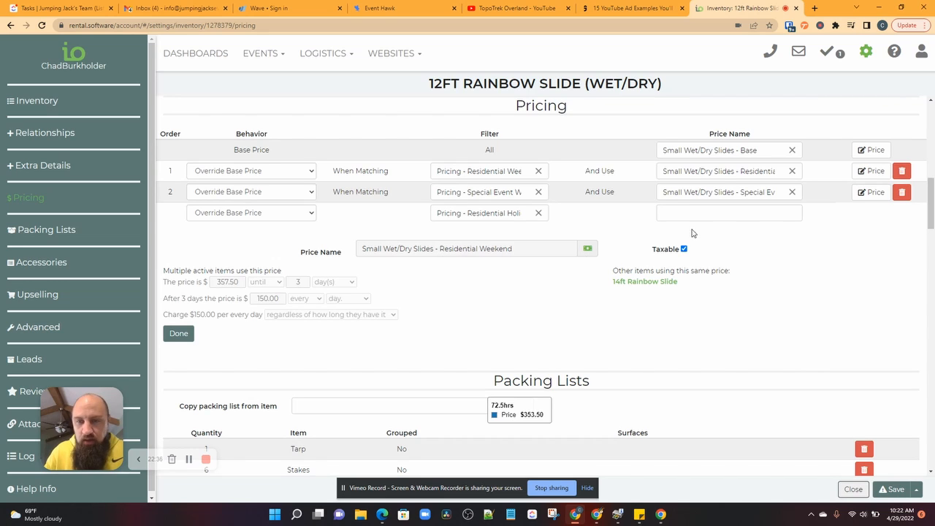
pyautogui.click(696, 217)
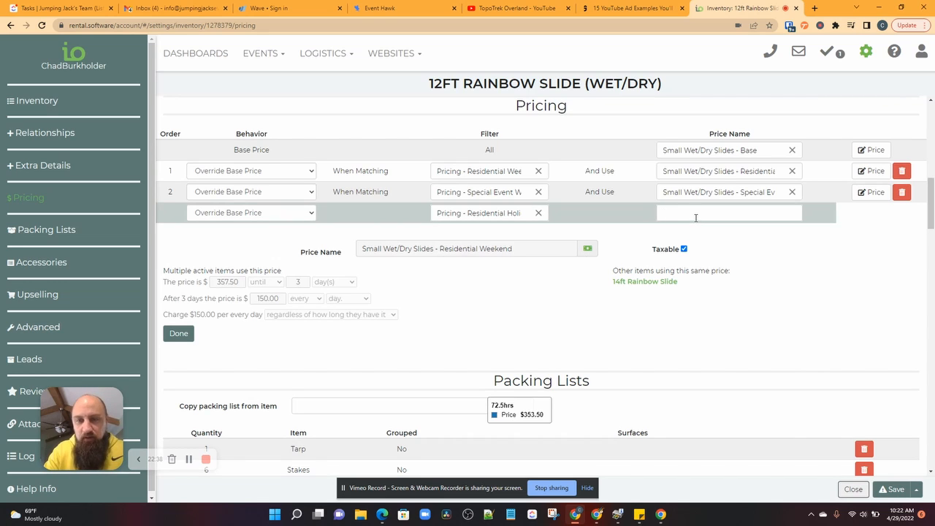
pyautogui.write('Small Wet/Dry Slides -')
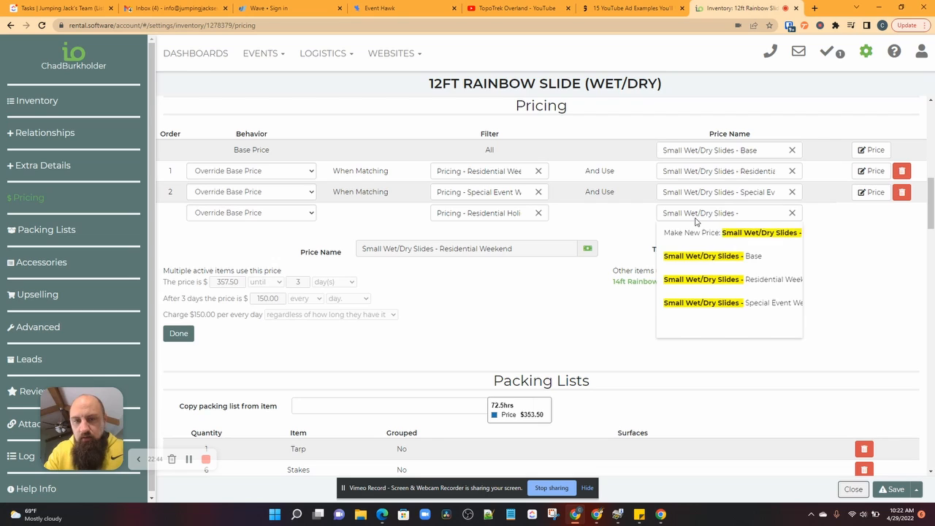
pyautogui.write('Reside')
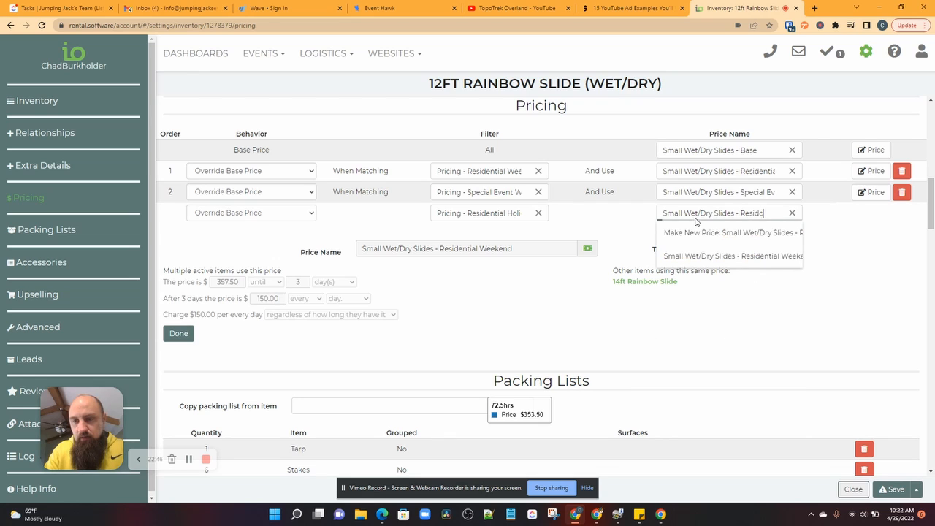
pyautogui.write('ntial Holiday')
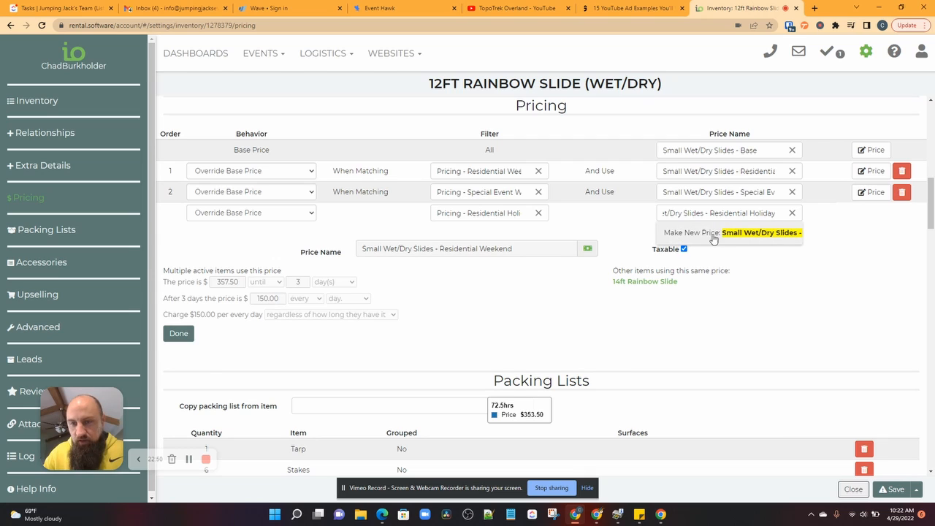
pyautogui.click(714, 238)
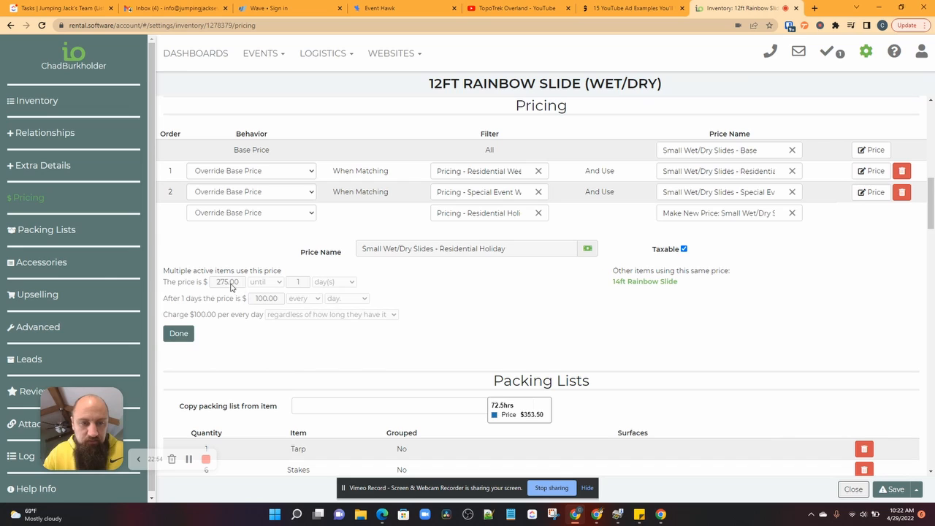
pyautogui.click(178, 333)
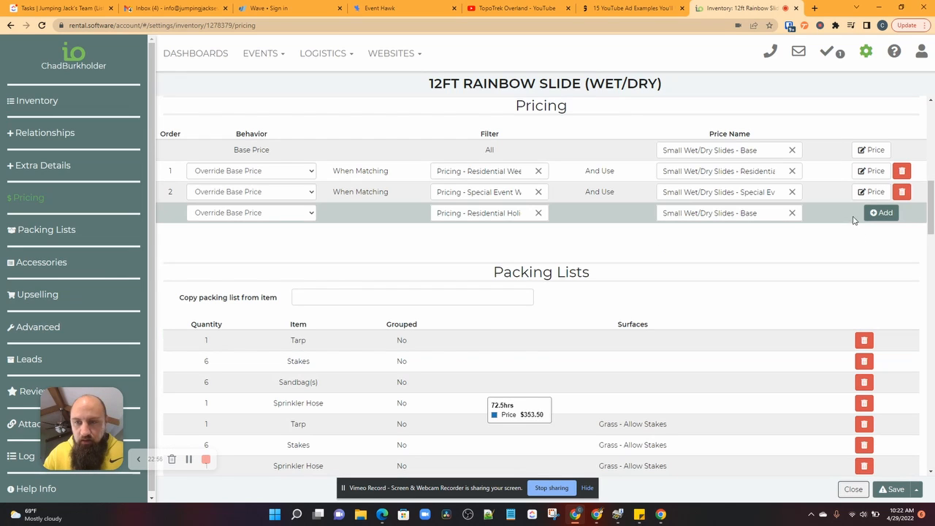
pyautogui.click(881, 213)
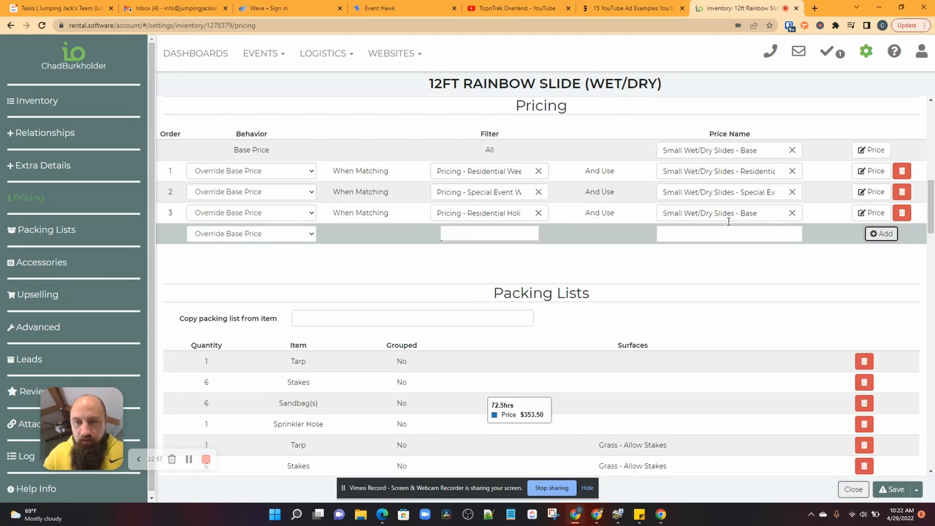
# Step: Delete the residential holiday override from the slide's pricing and leave the item without saving
pyautogui.click(903, 212)
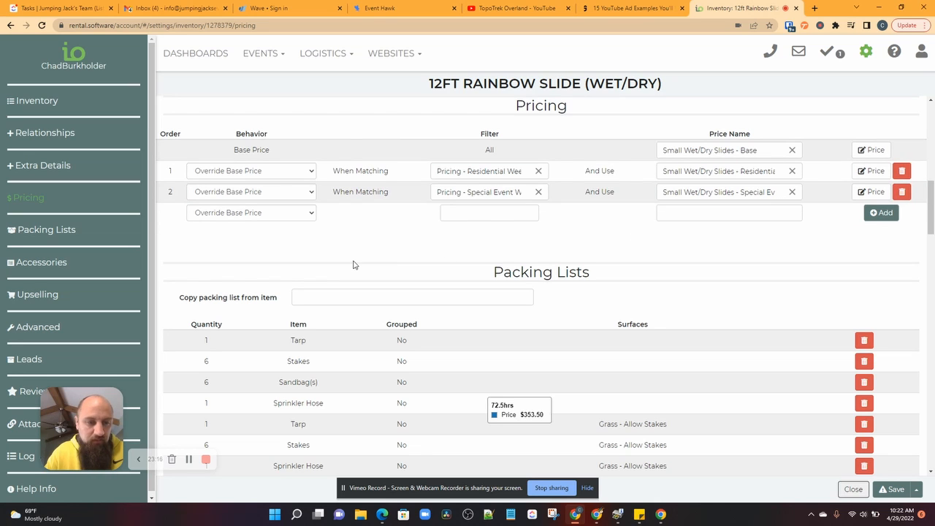
pyautogui.click(853, 489)
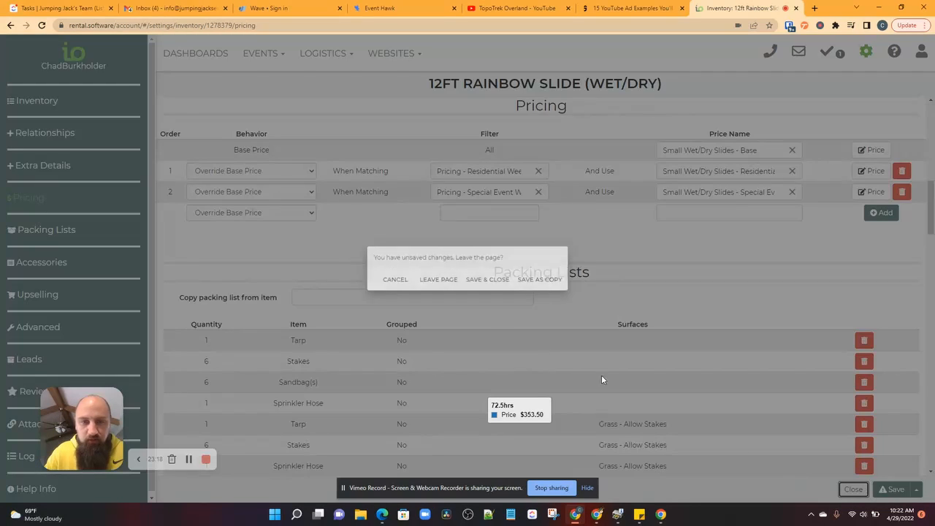
pyautogui.click(438, 279)
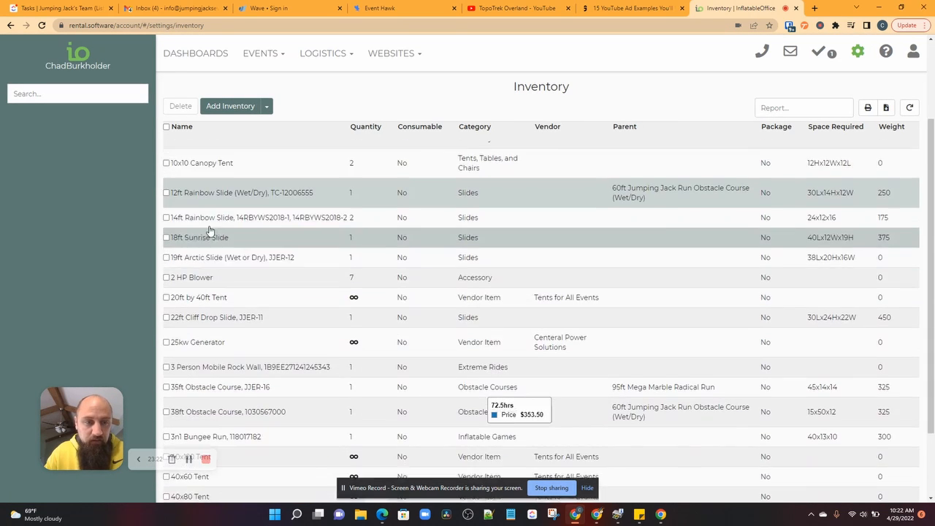
# Step: Open the 14ft Rainbow Slide and try choosing the Pricing - Residential Holiday filter for a new base price override
pyautogui.click(201, 186)
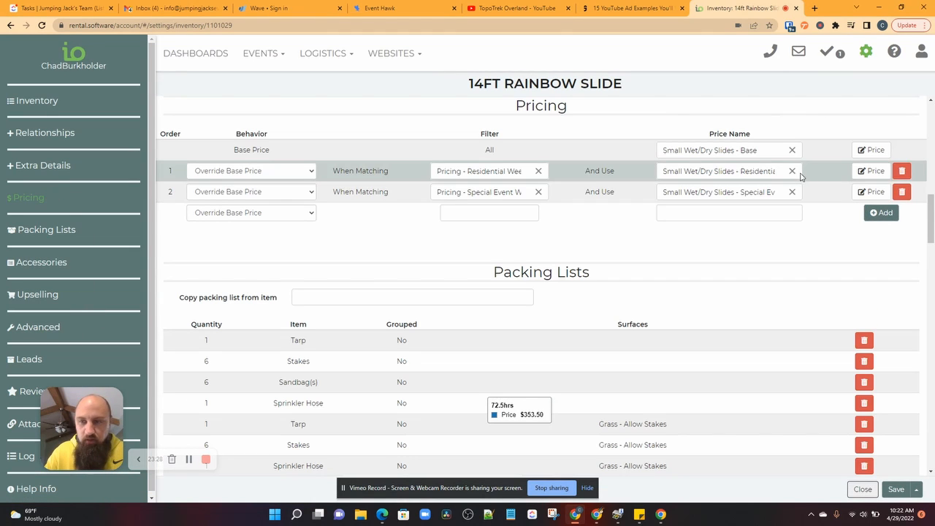
pyautogui.click(487, 212)
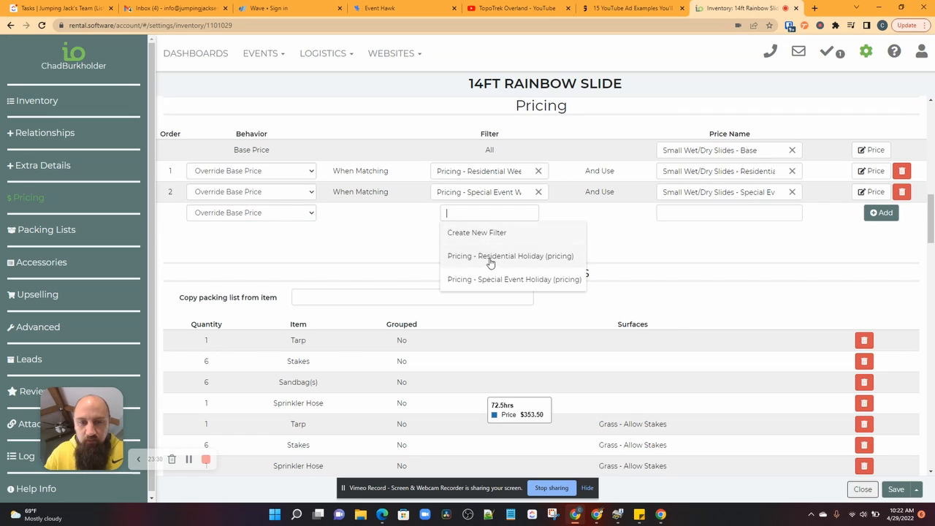
pyautogui.click(553, 258)
pyautogui.click(685, 213)
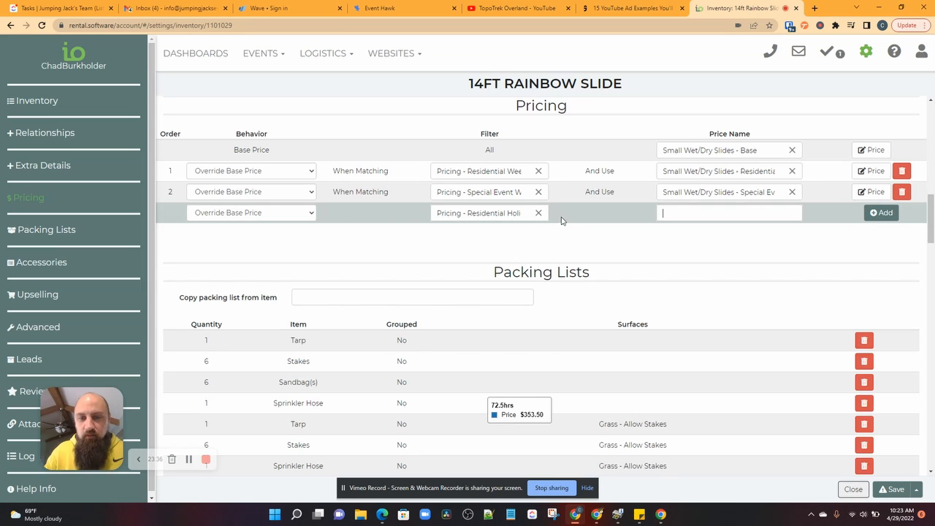
pyautogui.click(538, 214)
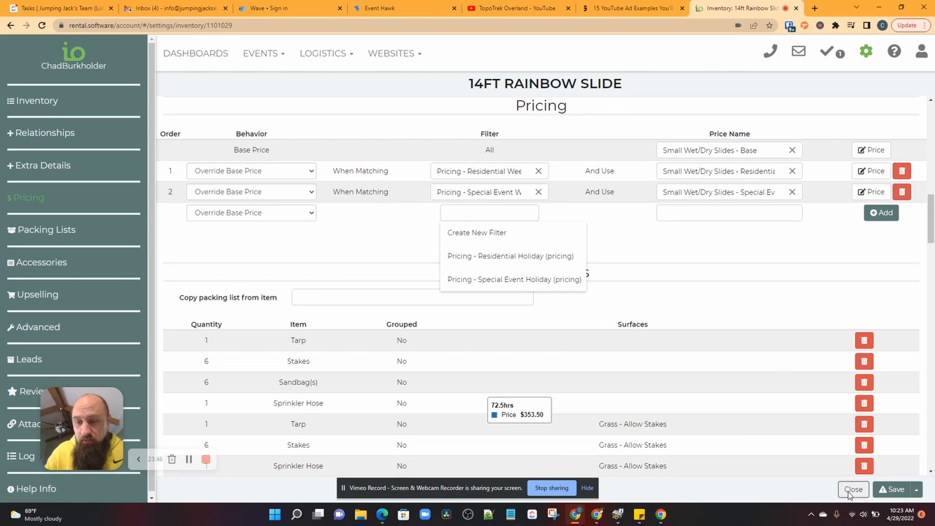
# Step: Go to the item prices settings, leaving the 14ft Rainbow Slide without saving
pyautogui.click(865, 51)
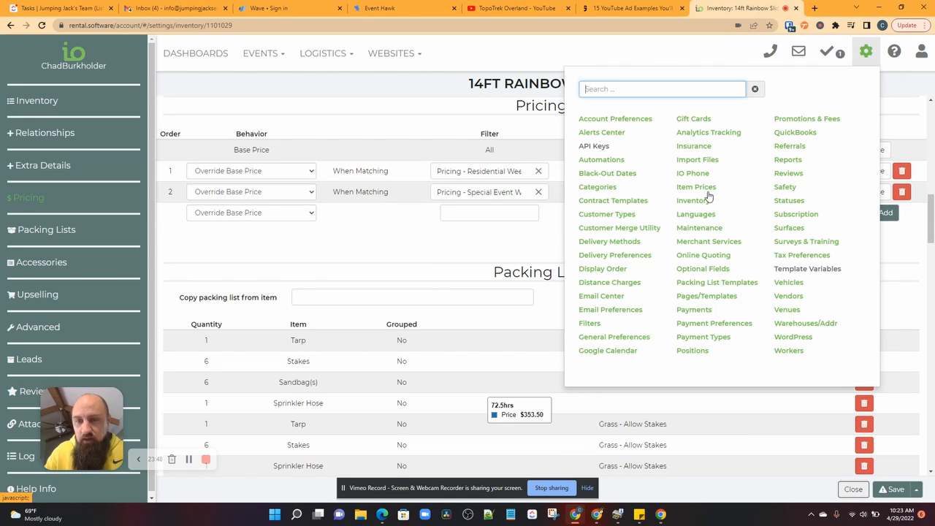
pyautogui.click(694, 189)
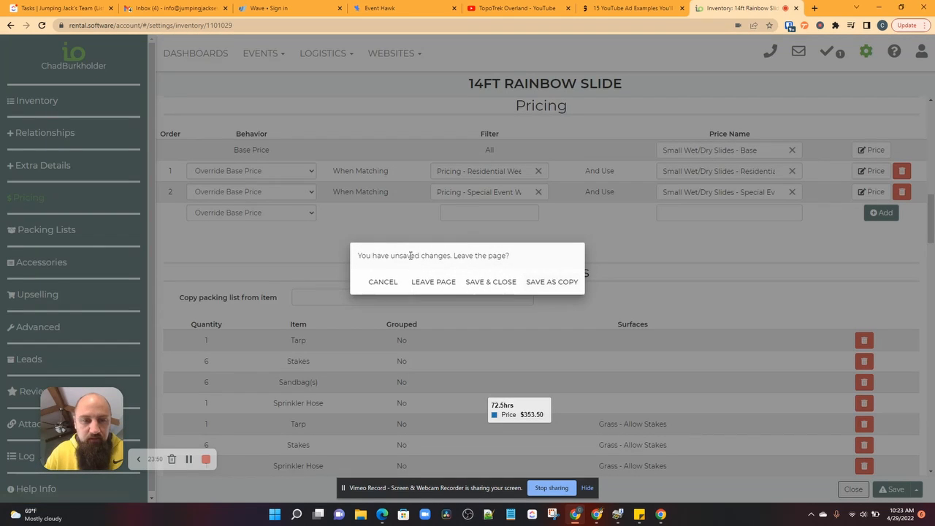
pyautogui.click(446, 285)
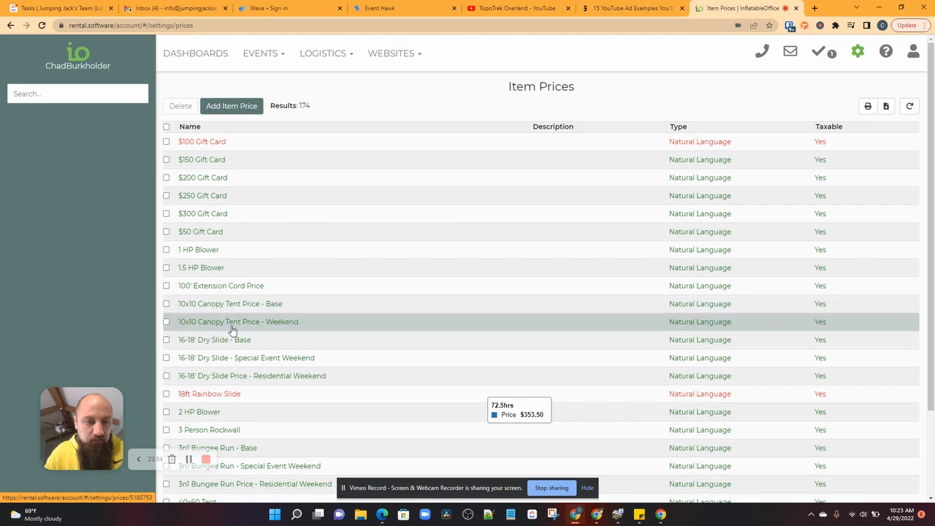
# Step: Filter the item prices by the keyword small wet/dry and open Small Wet/Dry Slides - Base
pyautogui.click(45, 99)
pyautogui.write('smal')
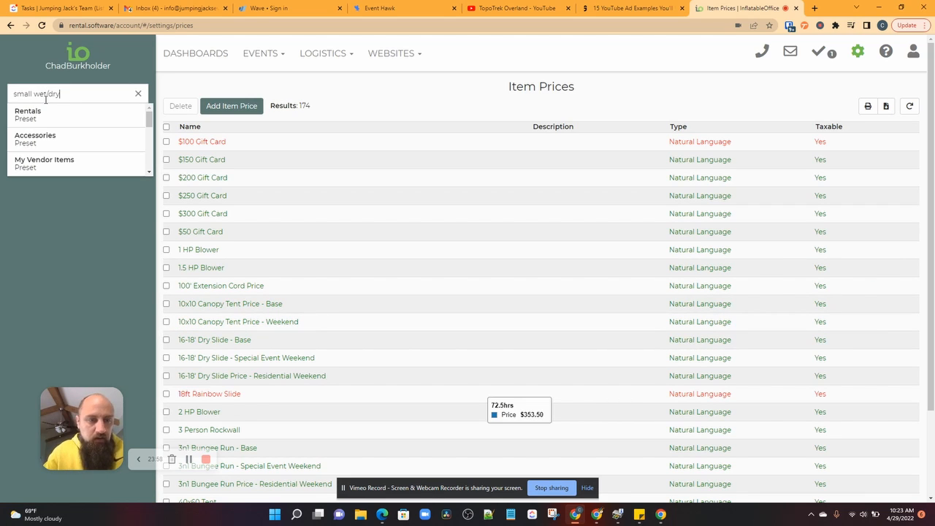
pyautogui.write('l wet/dry')
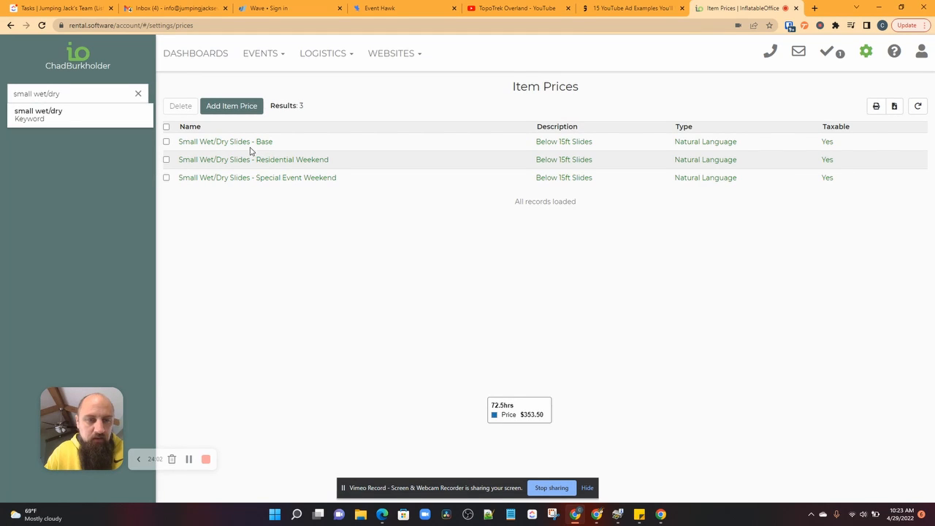
pyautogui.click(51, 117)
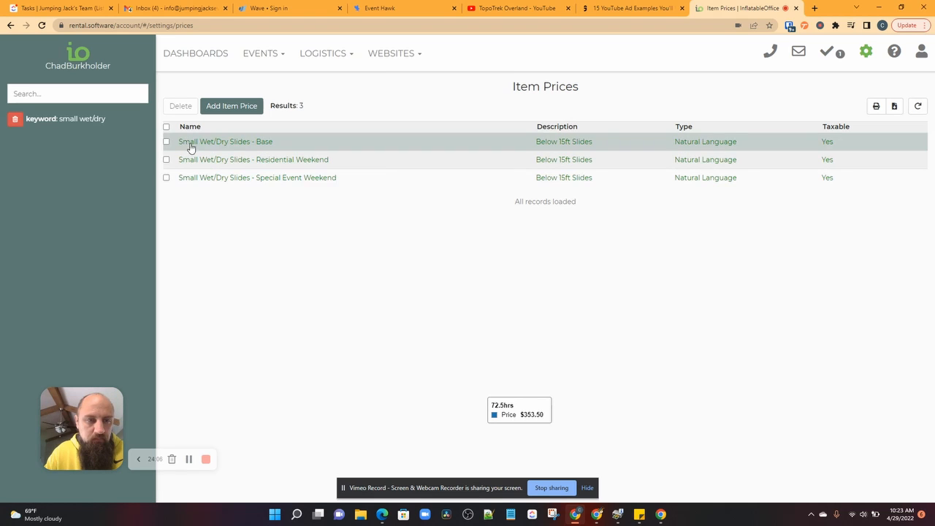
pyautogui.click(202, 147)
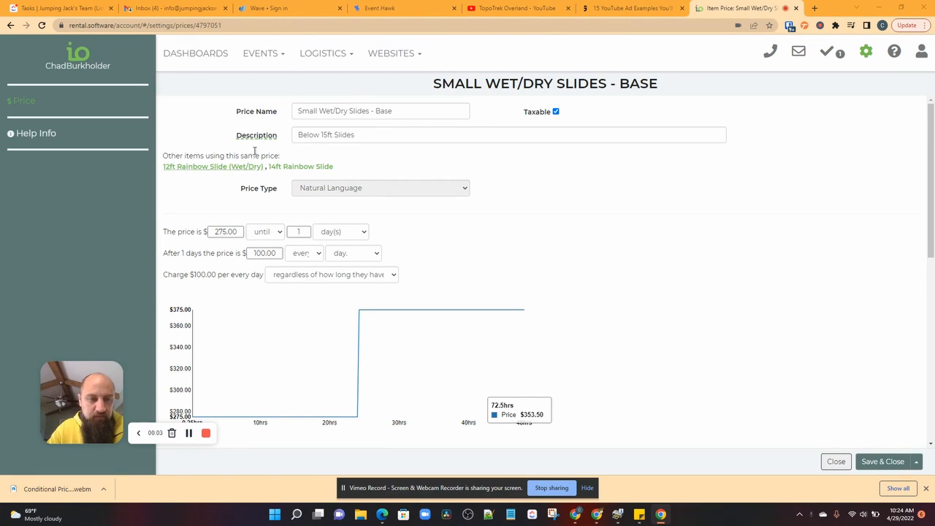
# Step: Start a new lead/event and fill in its customer details by searching for test and selecting the existing residential test customer
pyautogui.click(262, 54)
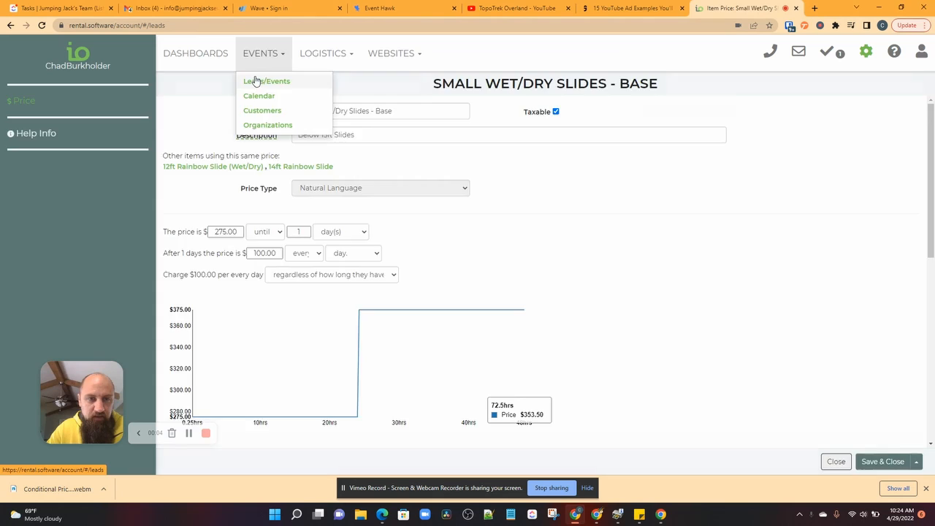
pyautogui.click(256, 79)
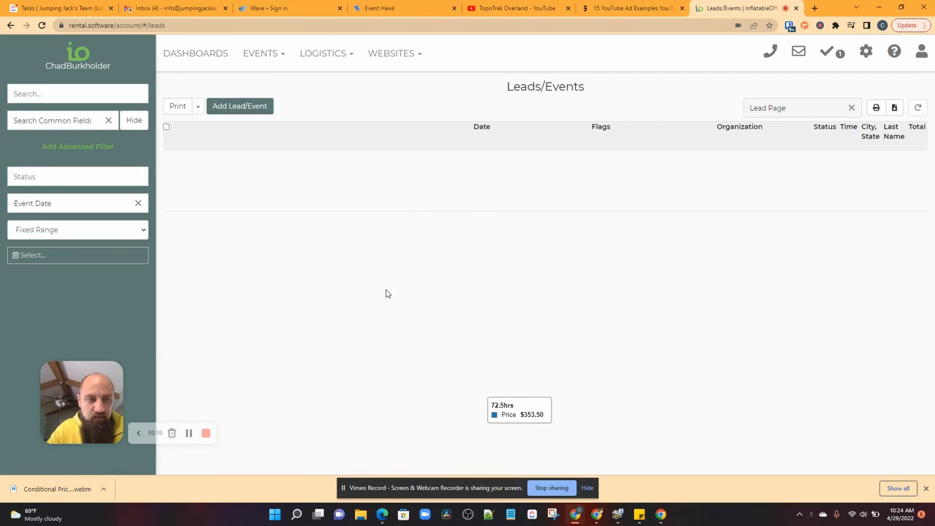
pyautogui.click(255, 107)
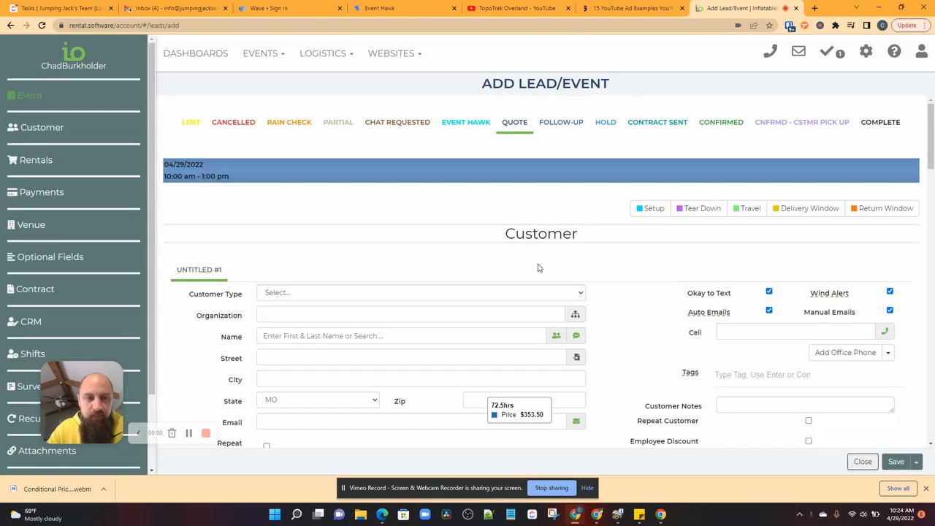
pyautogui.click(280, 336)
pyautogui.write('test')
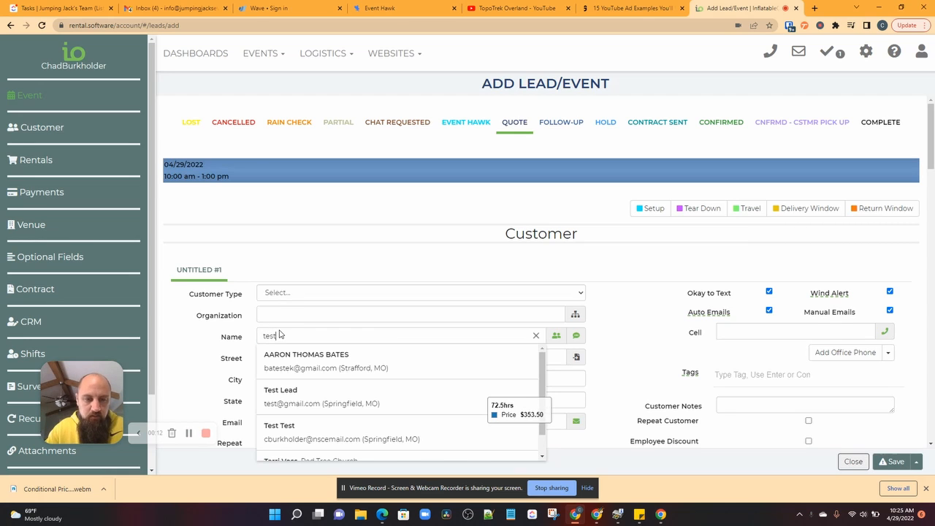
pyautogui.click(285, 401)
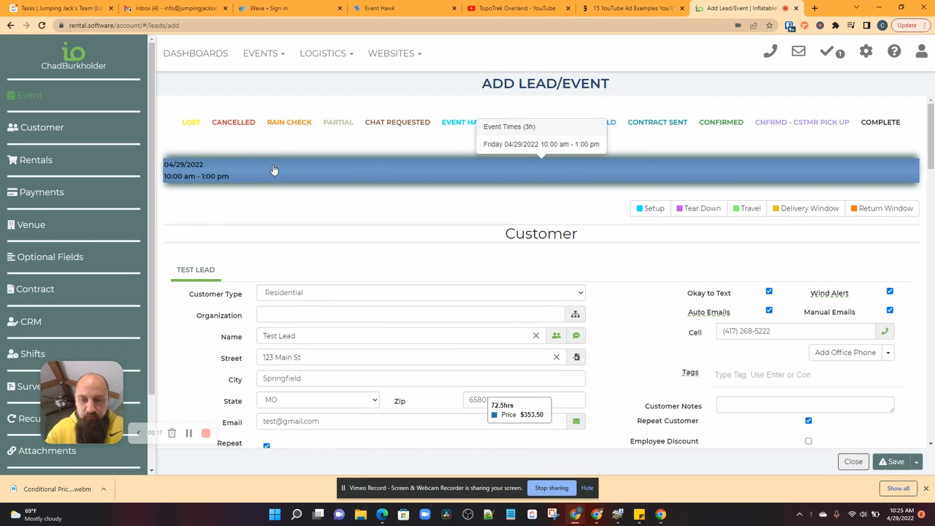
# Step: Add the Marble Fun Castle from the Bounce Houses category to the event's rentals and check its price
pyautogui.click(473, 175)
pyautogui.click(620, 266)
pyautogui.scroll(-3, 626, 323)
pyautogui.scroll(-1, 629, 323)
pyautogui.scroll(1, 205, 344)
pyautogui.scroll(-2, 207, 389)
pyautogui.scroll(1, 207, 392)
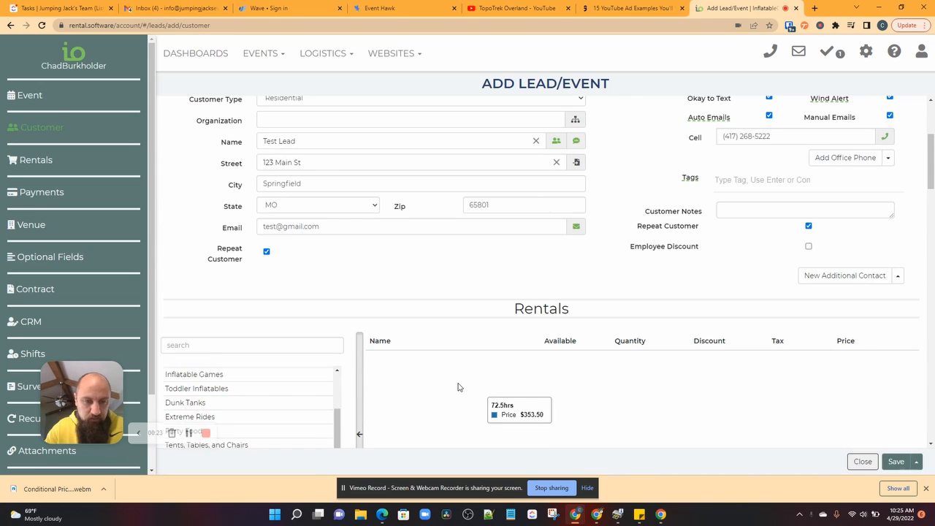
pyautogui.scroll(-1, 458, 387)
pyautogui.scroll(3, 209, 328)
pyautogui.click(194, 286)
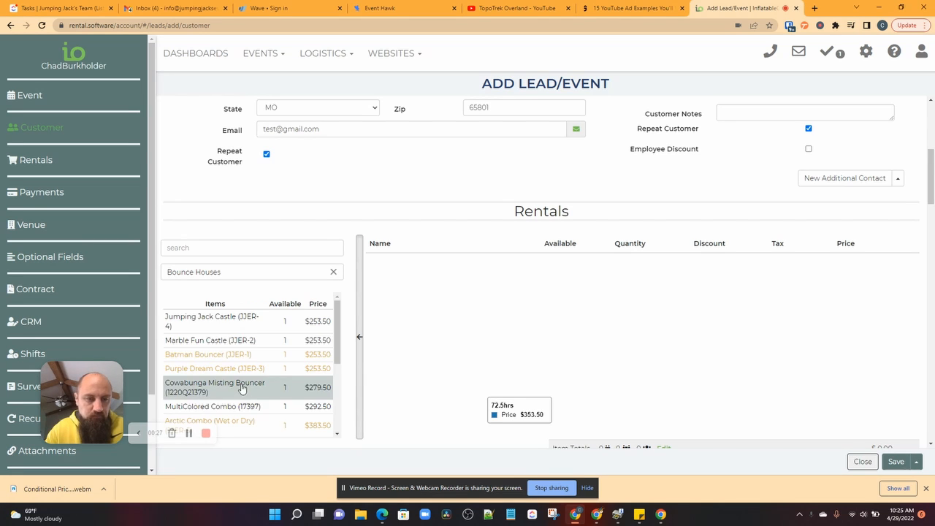
pyautogui.click(201, 339)
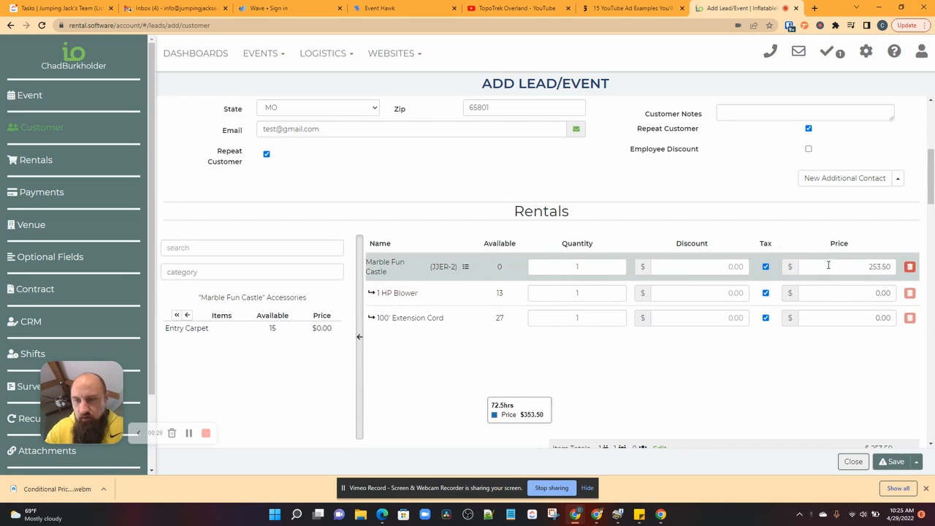
pyautogui.moveTo(870, 267); pyautogui.dragTo(891, 267)
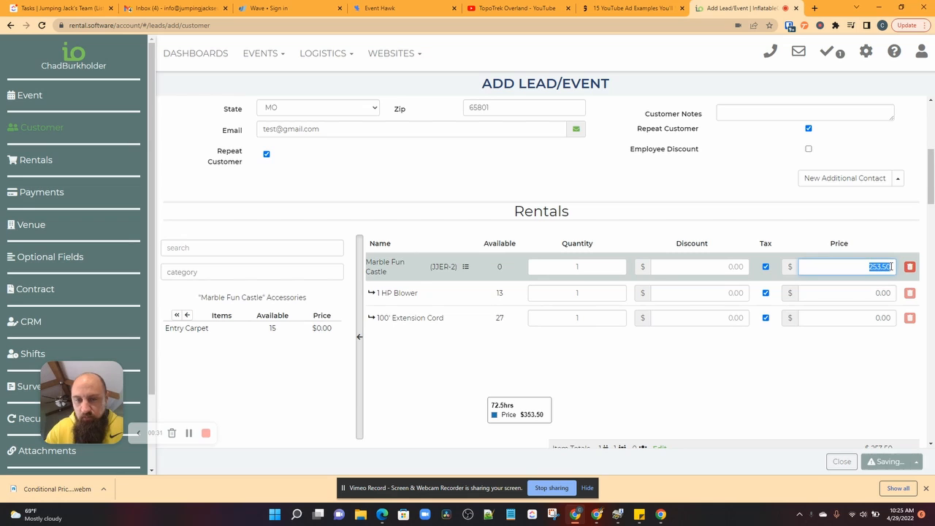
# Step: Set the event date to May 10, 2022 and accept the Marble Fun Castle's price change to $195.00
pyautogui.scroll(3, 434, 273)
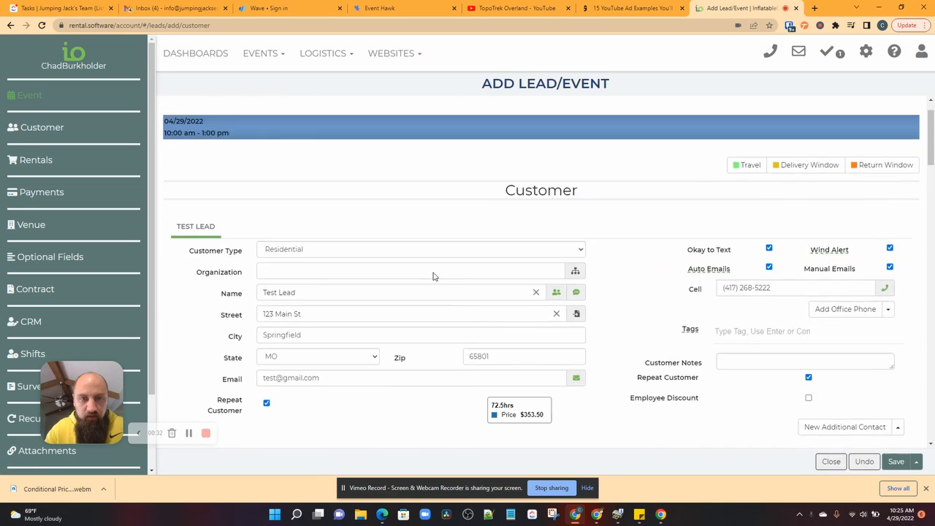
pyautogui.click(420, 186)
pyautogui.click(589, 197)
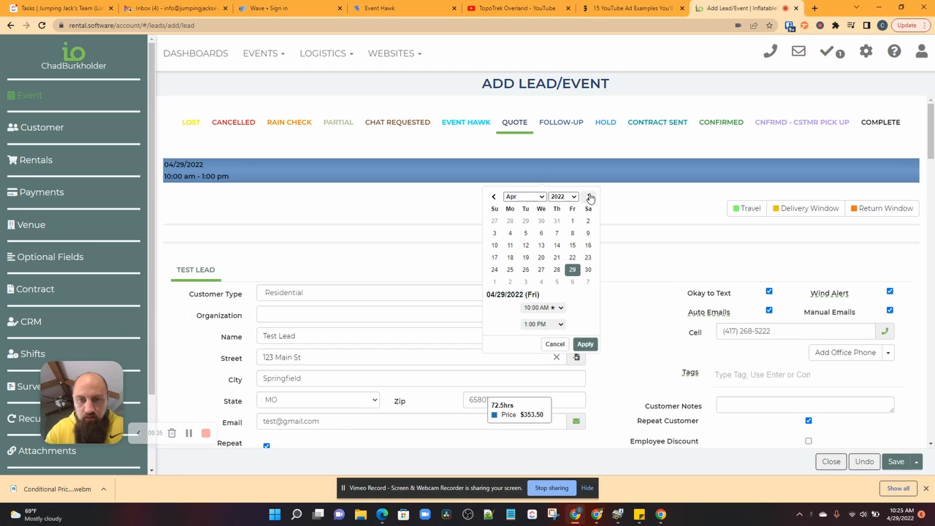
pyautogui.click(525, 244)
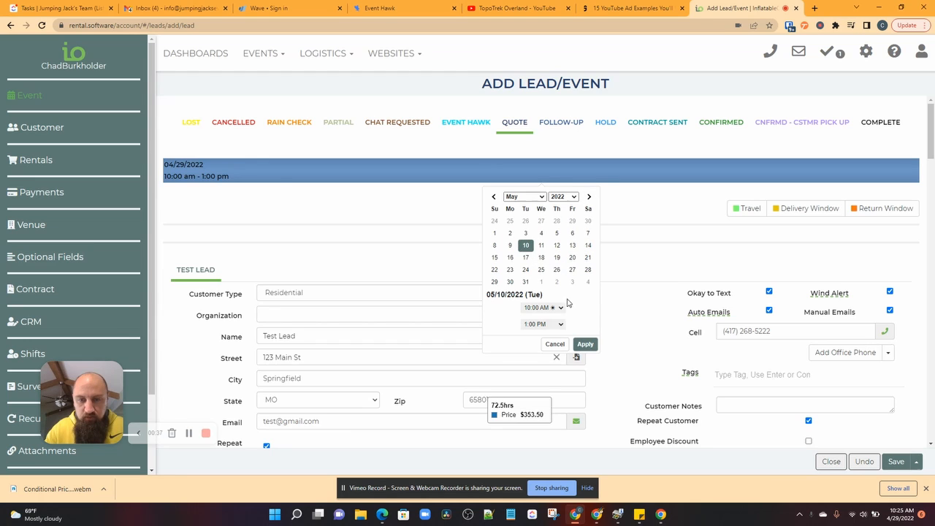
pyautogui.click(585, 345)
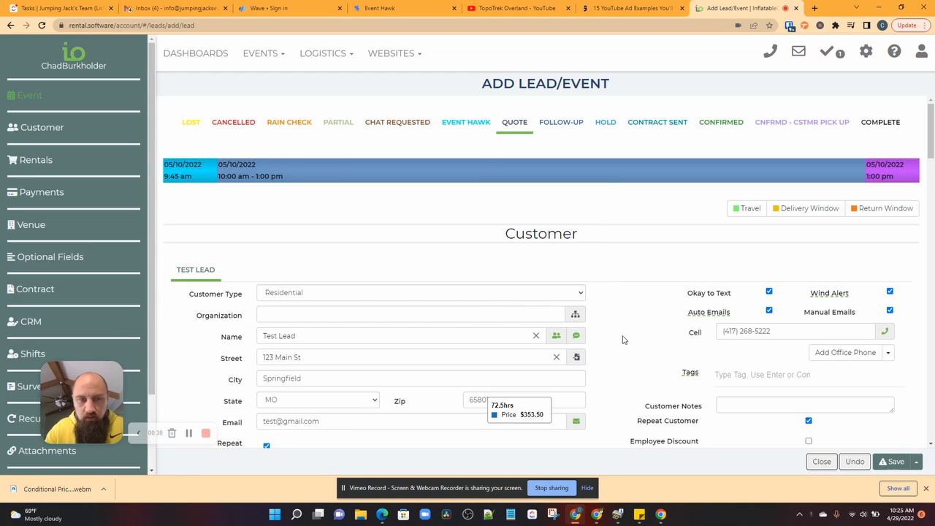
pyautogui.scroll(-1, 613, 392)
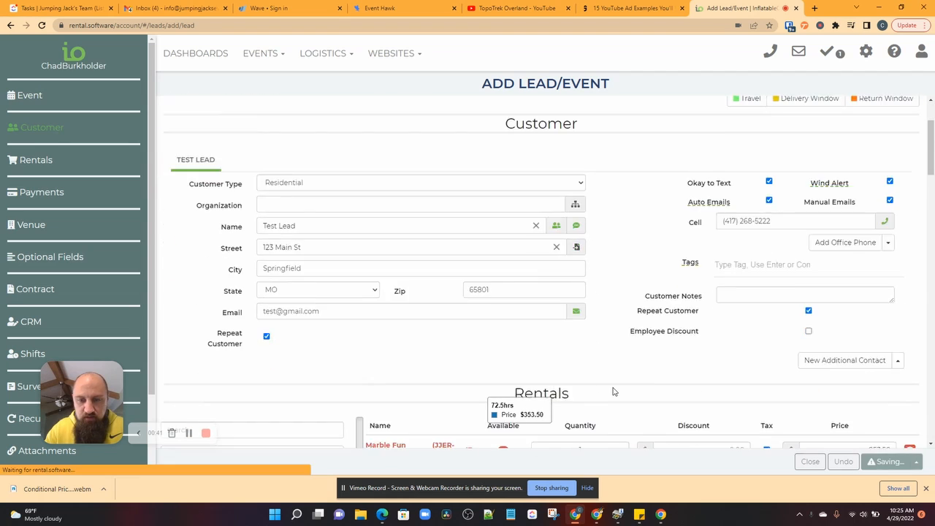
pyautogui.scroll(-3, 613, 392)
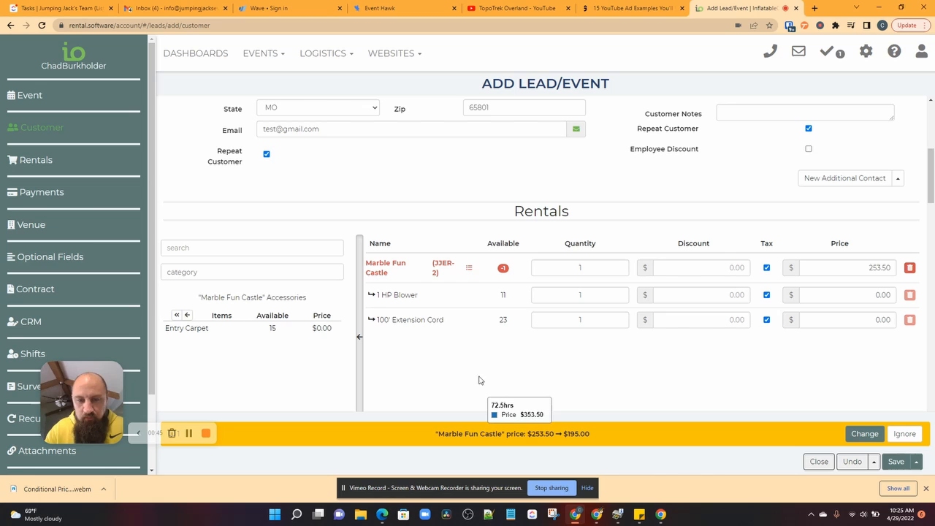
pyautogui.click(861, 431)
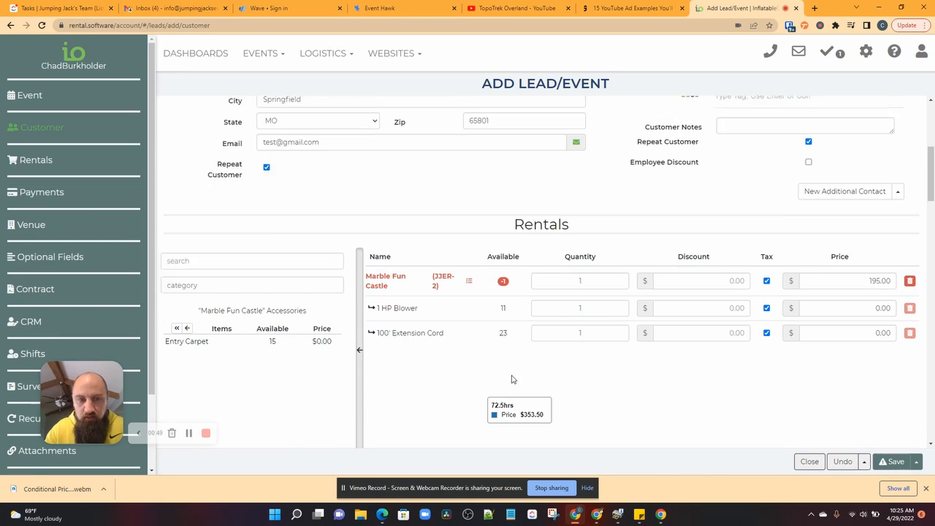
# Step: Set the event date to July 2, 2022, accept the Marble Fun Castle's price change to $253.50, and close the lead
pyautogui.scroll(4, 511, 379)
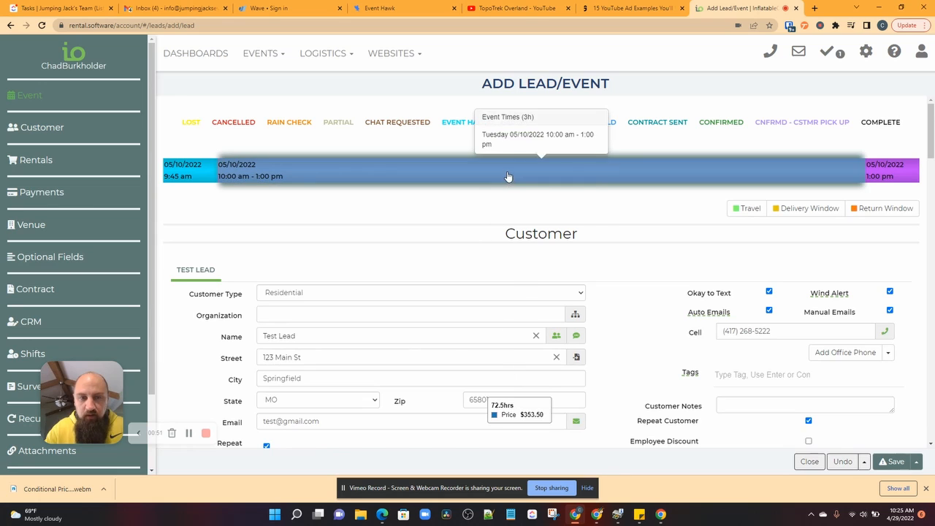
pyautogui.click(507, 175)
pyautogui.click(588, 198)
pyautogui.click(589, 197)
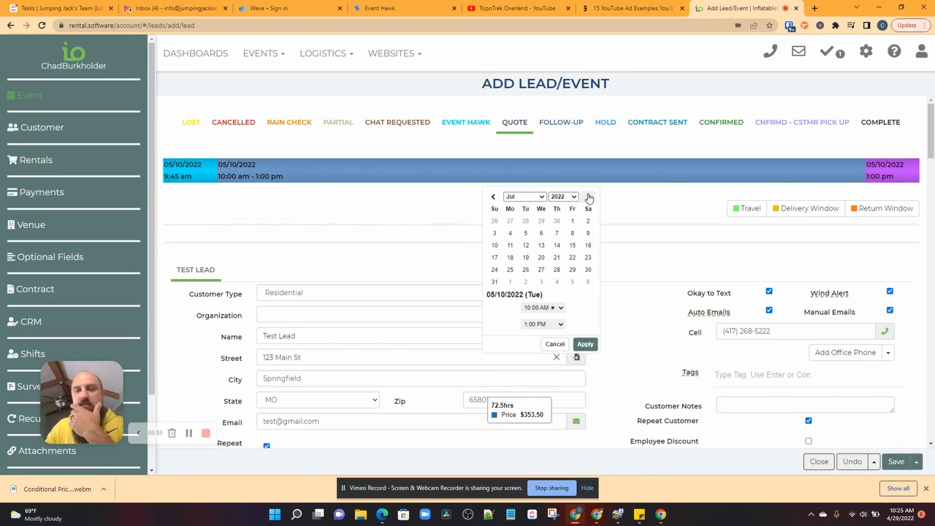
pyautogui.click(587, 221)
pyautogui.click(585, 344)
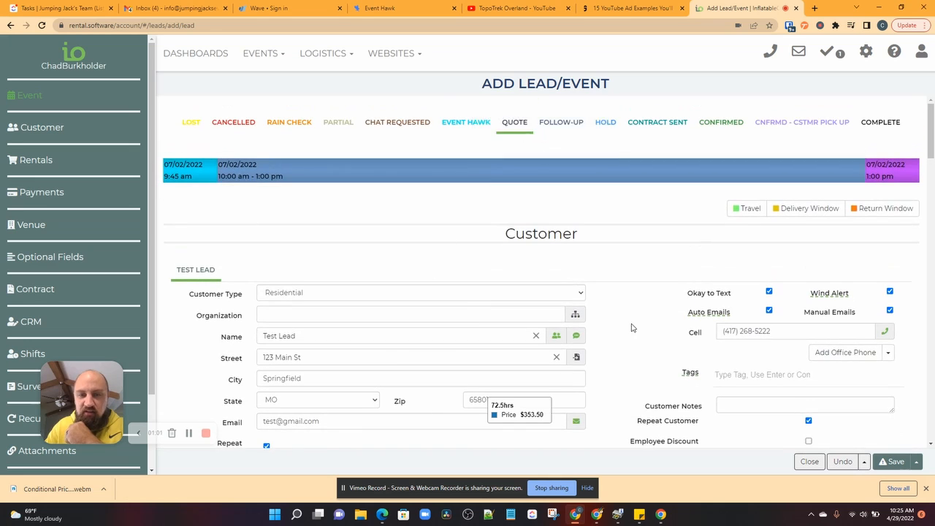
pyautogui.scroll(-6, 630, 324)
pyautogui.scroll(2, 618, 292)
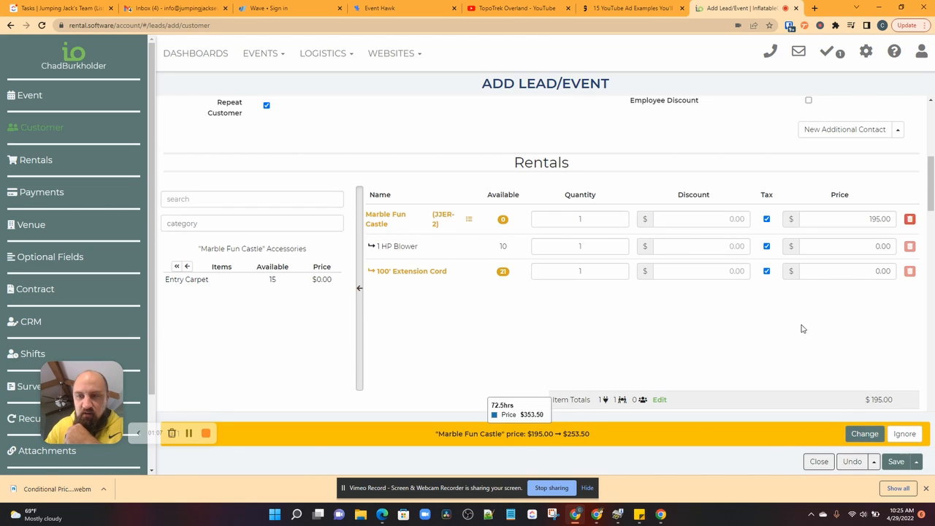
pyautogui.click(865, 434)
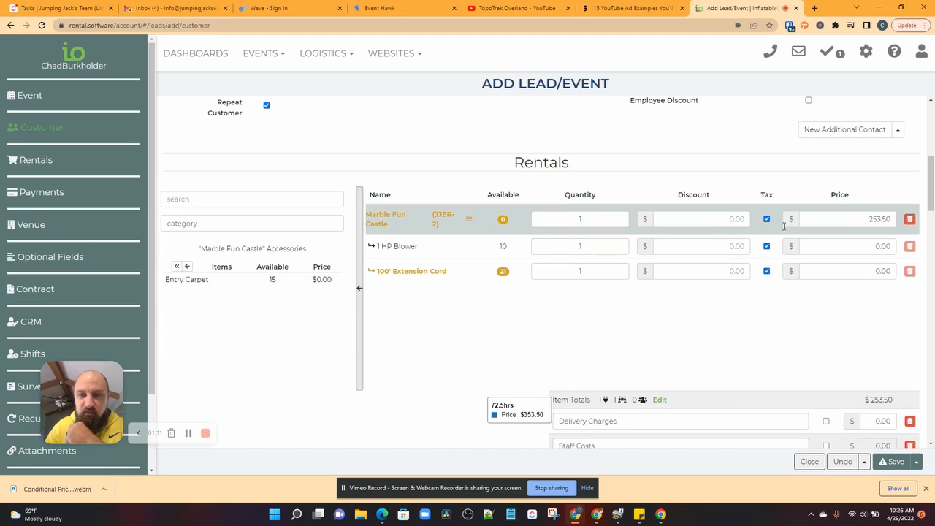
pyautogui.scroll(2, 555, 298)
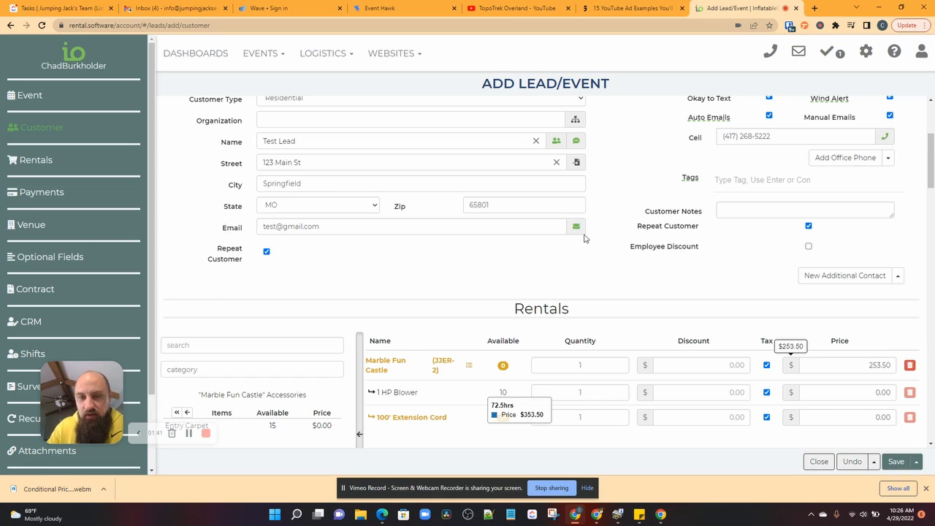
pyautogui.click(819, 461)
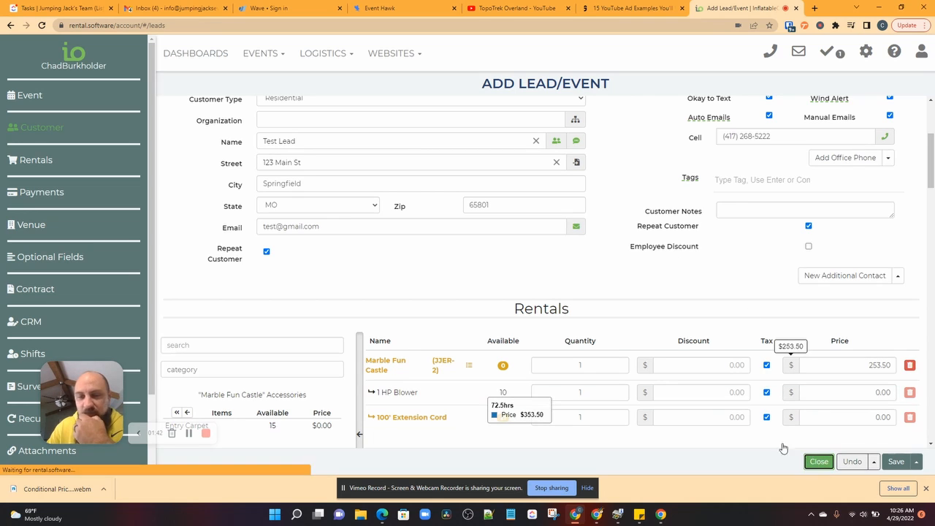